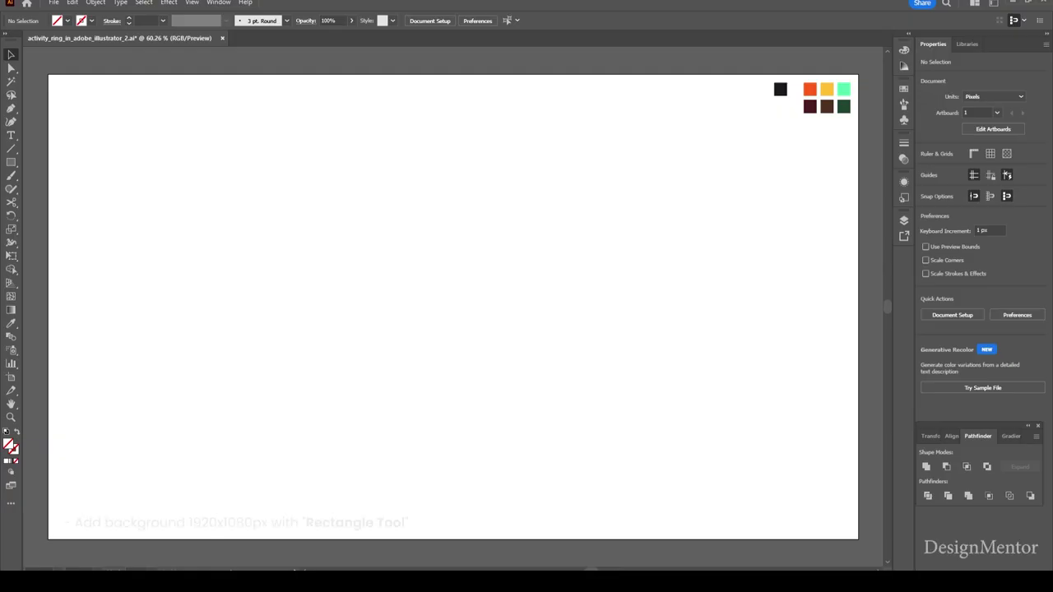
# - Create a 1920 × 1080 px rectangle filled with the near-black swatch colour
pyautogui.press('i')
pyautogui.click(781, 89)
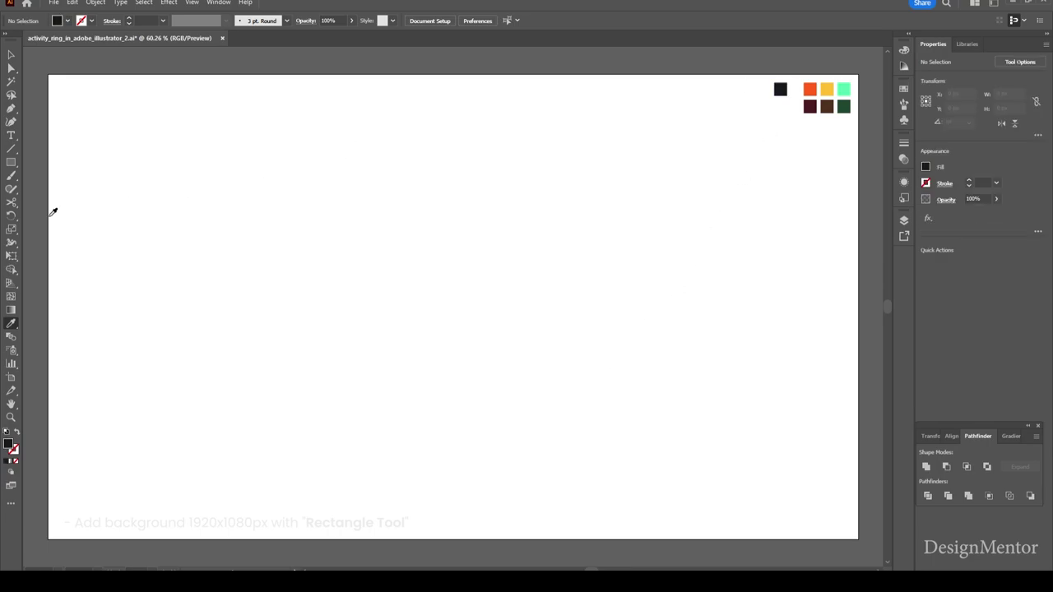
pyautogui.click(13, 165)
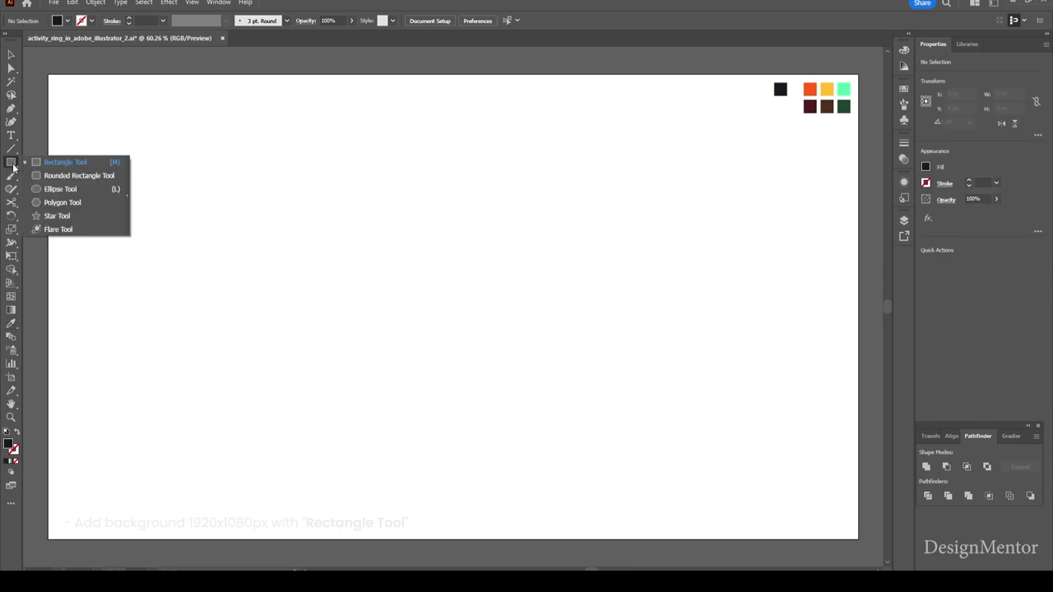
pyautogui.click(56, 164)
pyautogui.click(289, 205)
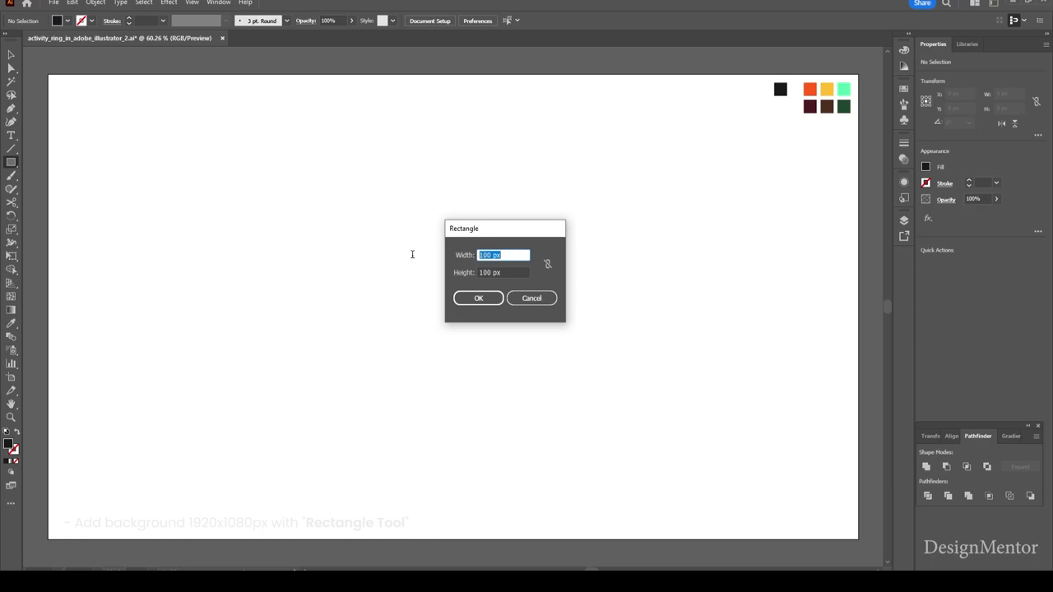
pyautogui.write('1920')
pyautogui.press('Tab')
pyautogui.write('10')
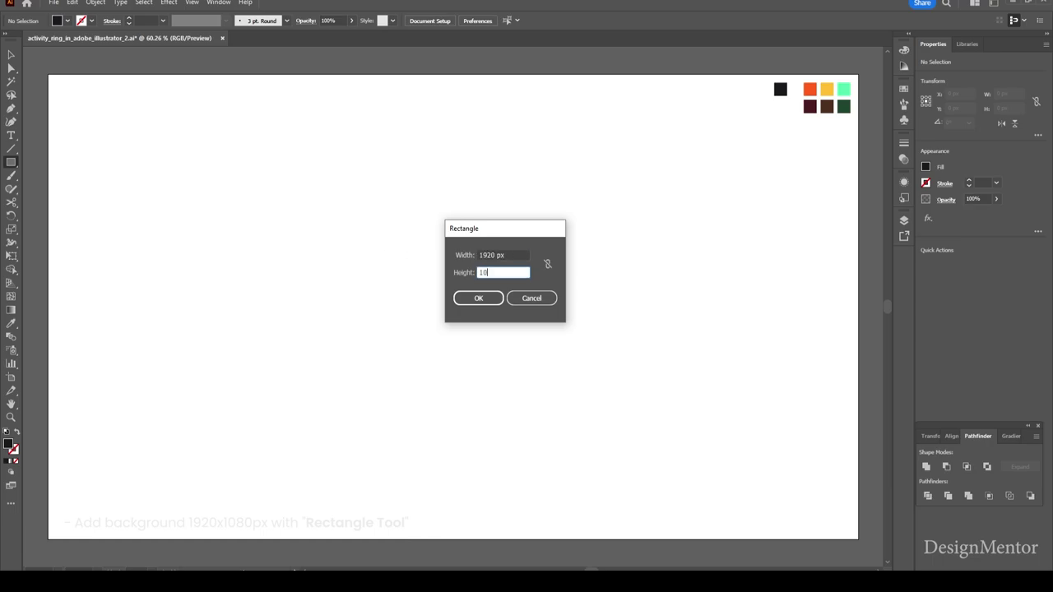
pyautogui.press('Return')
# - Send the dark rectangle to the back, centre it on the artboard and lock it
pyautogui.press('v')
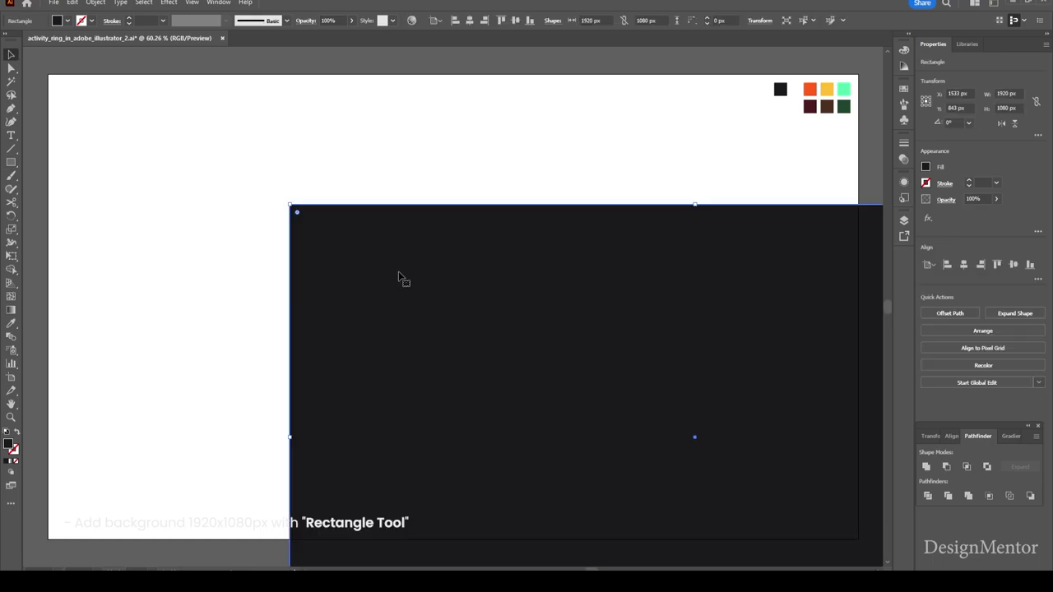
pyautogui.rightClick(396, 267)
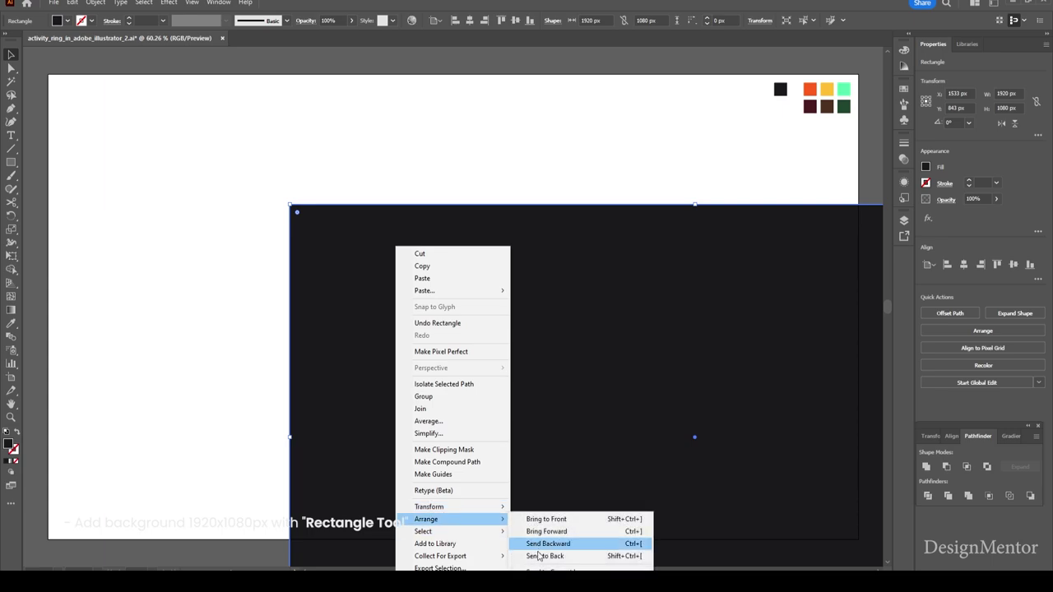
pyautogui.click(545, 556)
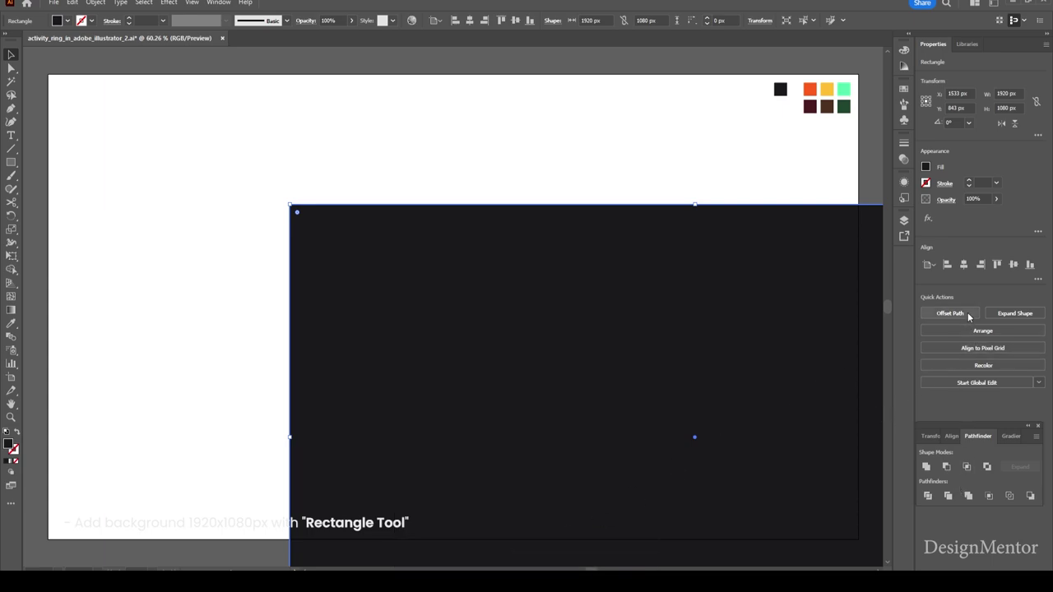
pyautogui.click(963, 264)
pyautogui.click(1014, 264)
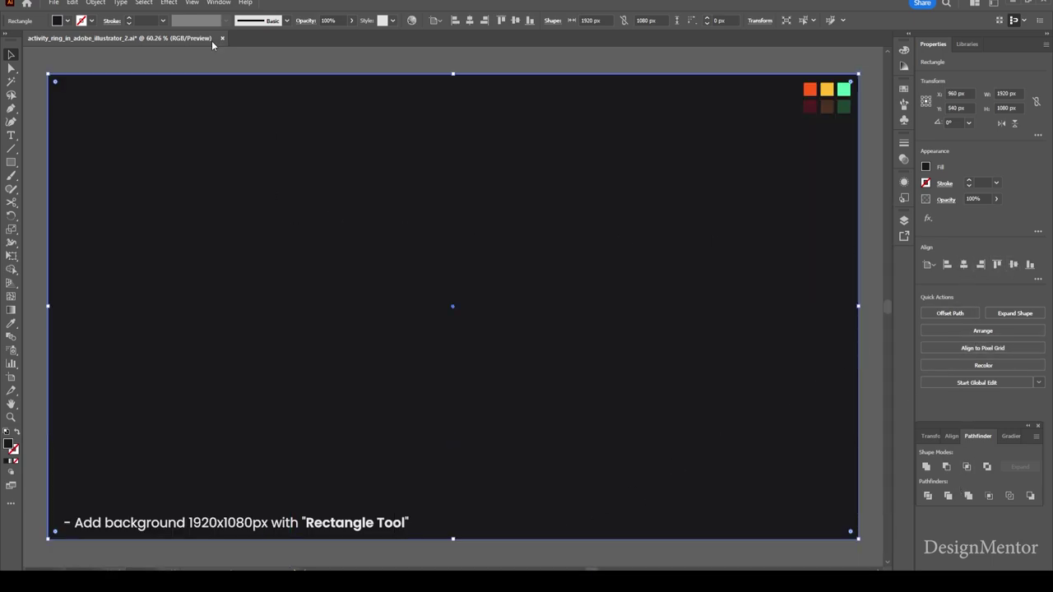
pyautogui.click(97, 2)
pyautogui.moveTo(109, 92)
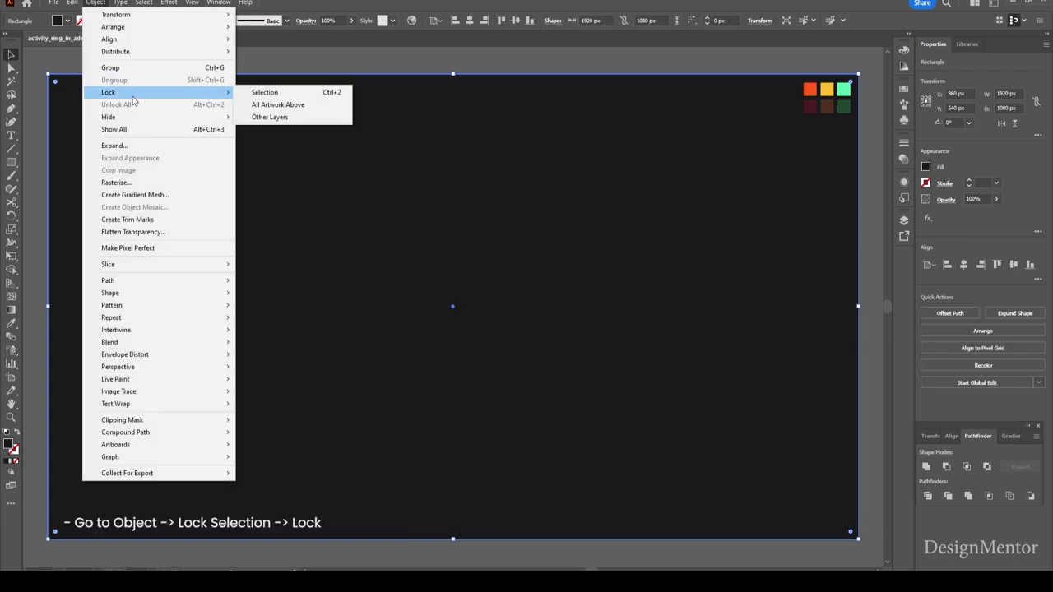
pyautogui.click(257, 99)
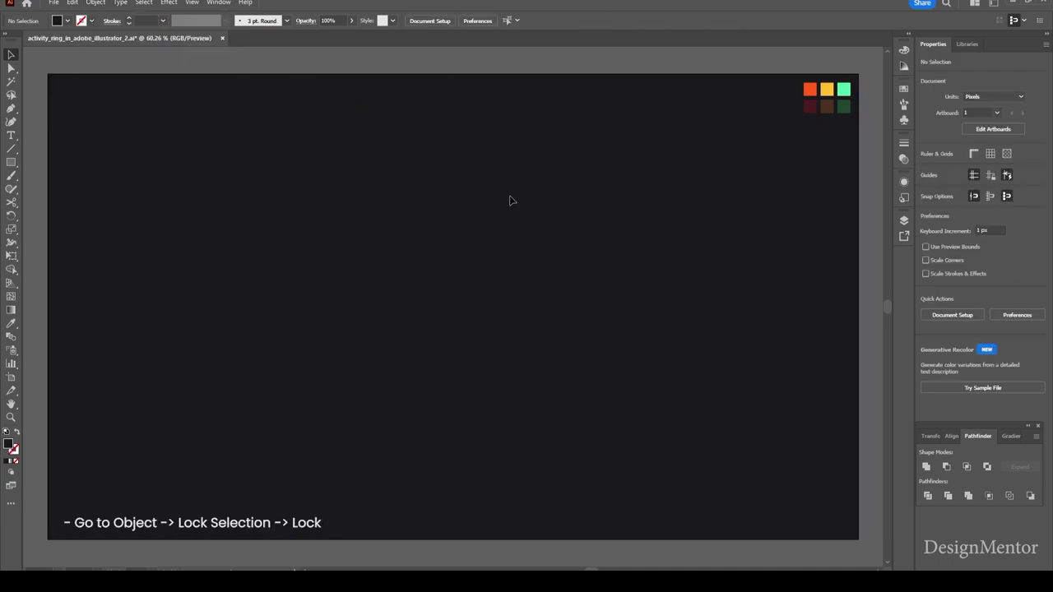
# - Set the stroke colour to white and the fill to None
pyautogui.click(91, 20)
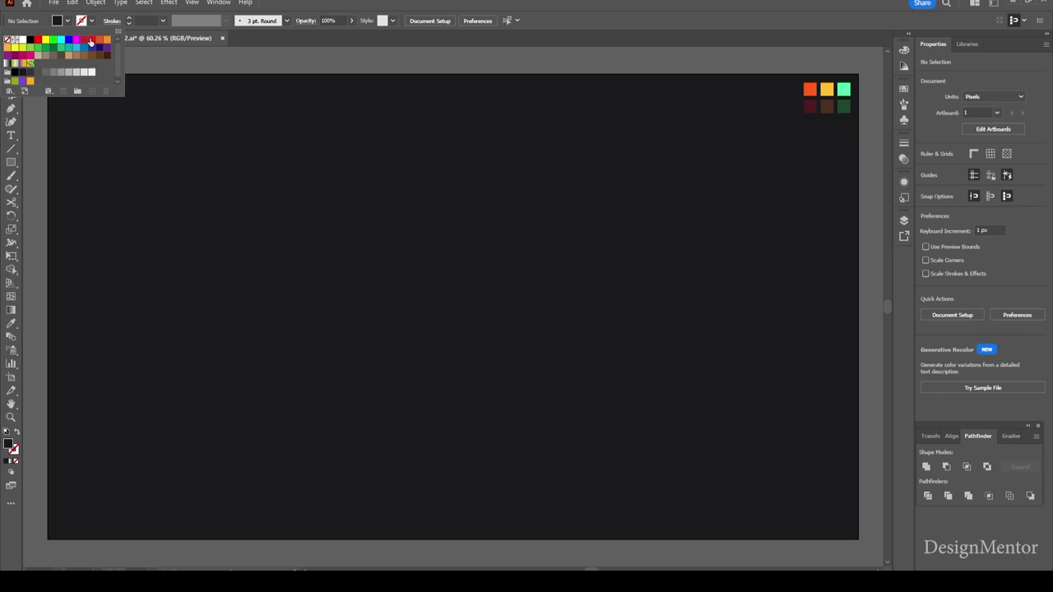
pyautogui.click(91, 72)
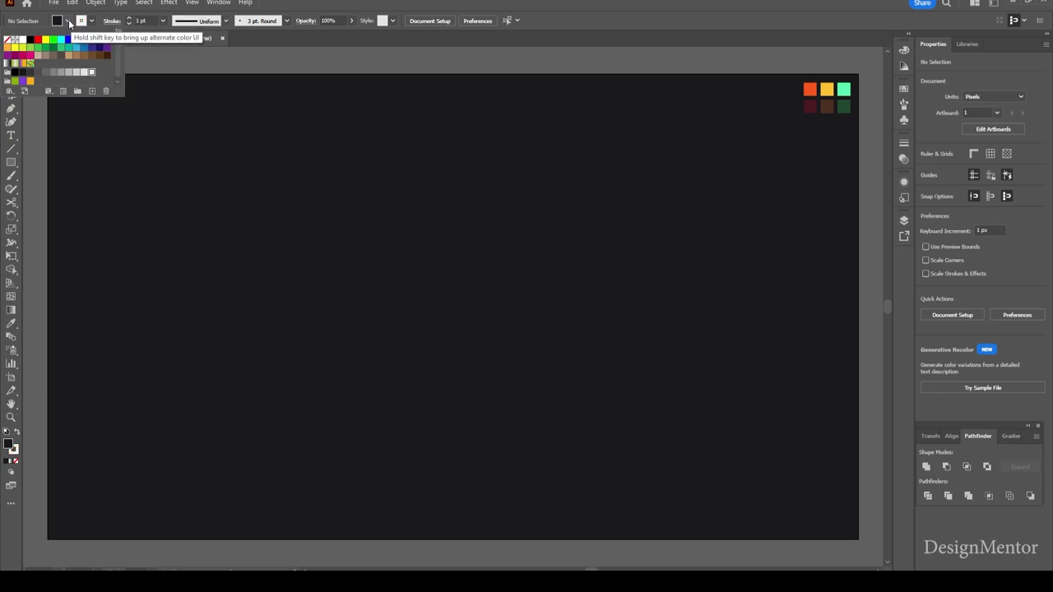
pyautogui.click(69, 22)
pyautogui.click(9, 47)
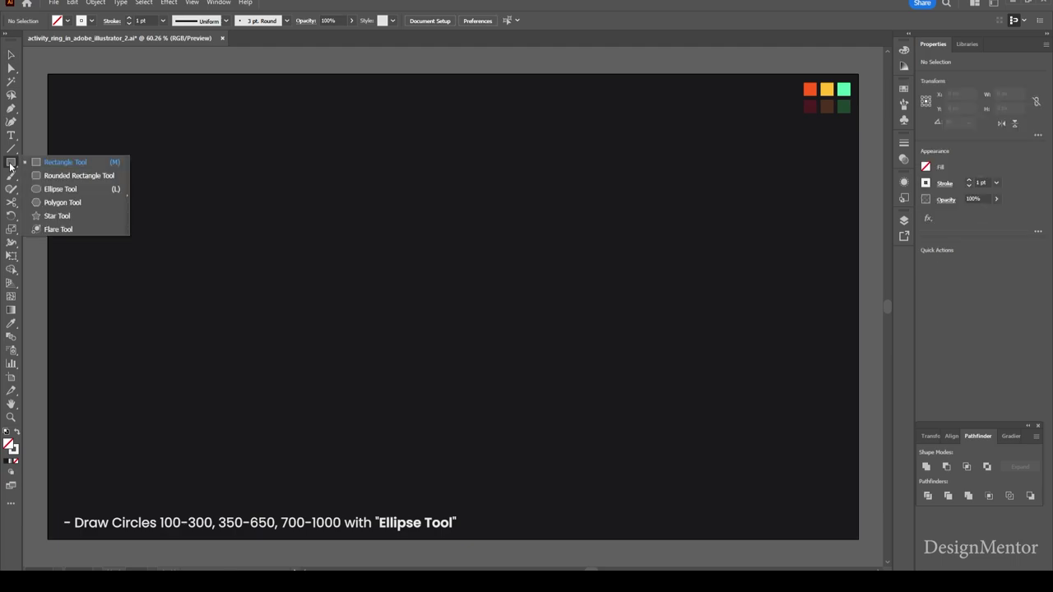
# - Draw a 100 × 100 px circle and centre it on the artboard
pyautogui.moveTo(11, 162); pyautogui.dragTo(41, 189)
pyautogui.click(396, 276)
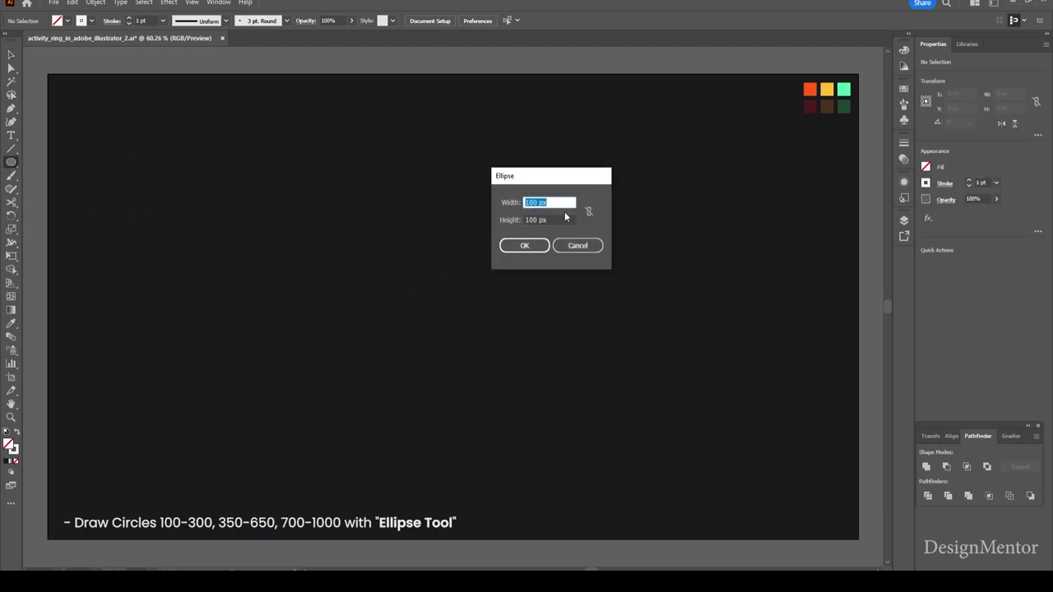
pyautogui.click(564, 221)
pyautogui.click(525, 246)
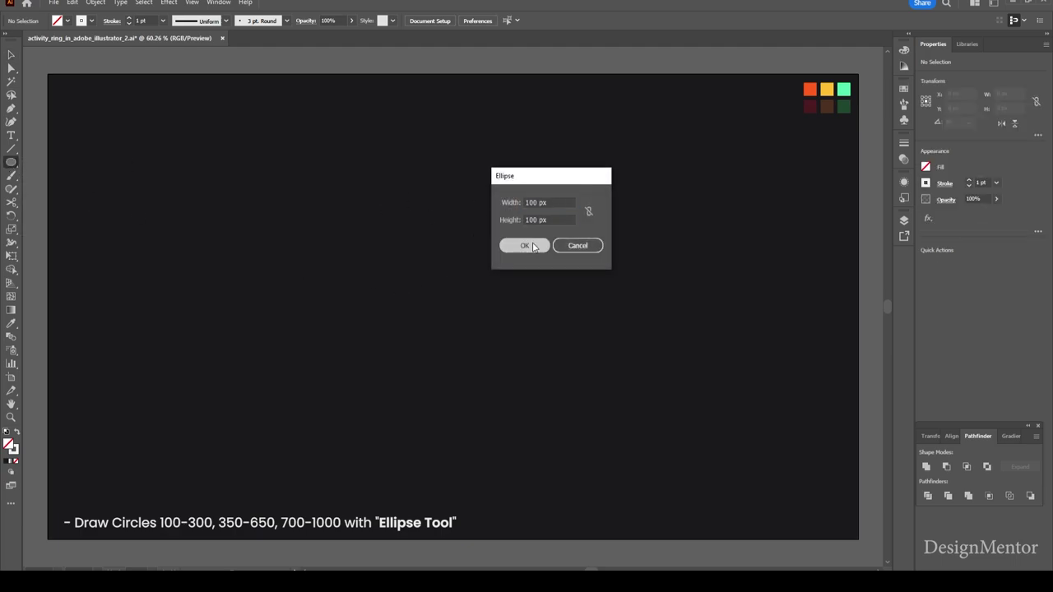
pyautogui.click(964, 264)
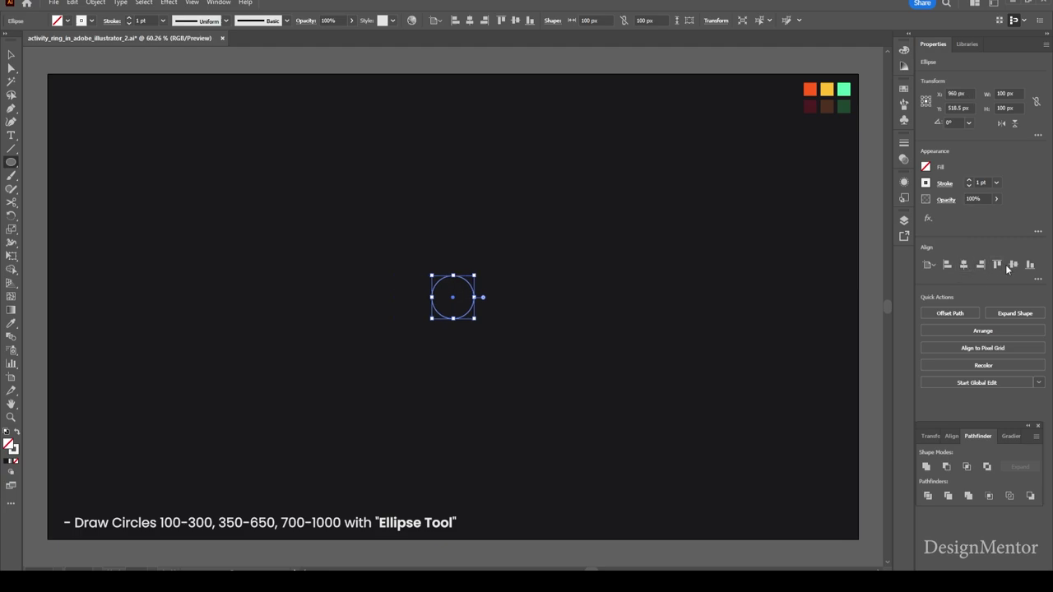
pyautogui.click(1013, 264)
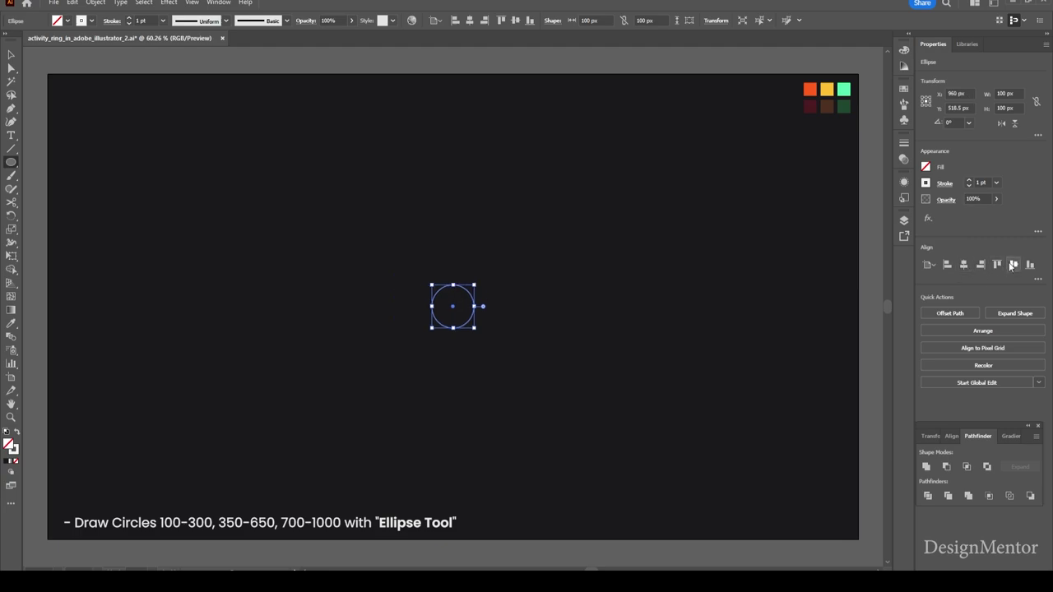
# - Paste a copy of the circle in front, resize it to 300 px, and select it
pyautogui.click(73, 2)
pyautogui.click(89, 56)
pyautogui.click(72, 2)
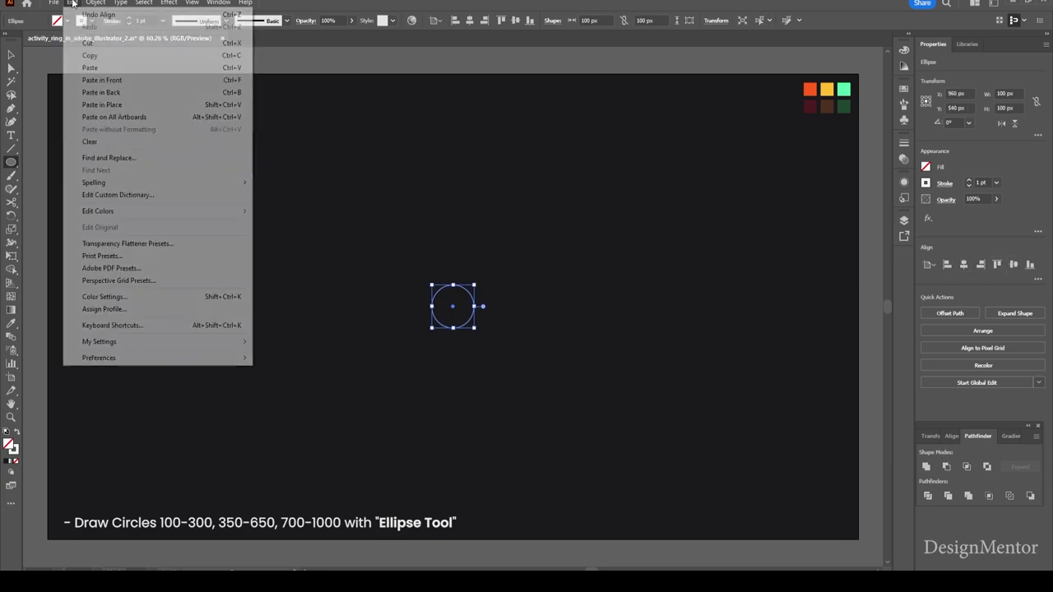
pyautogui.click(99, 77)
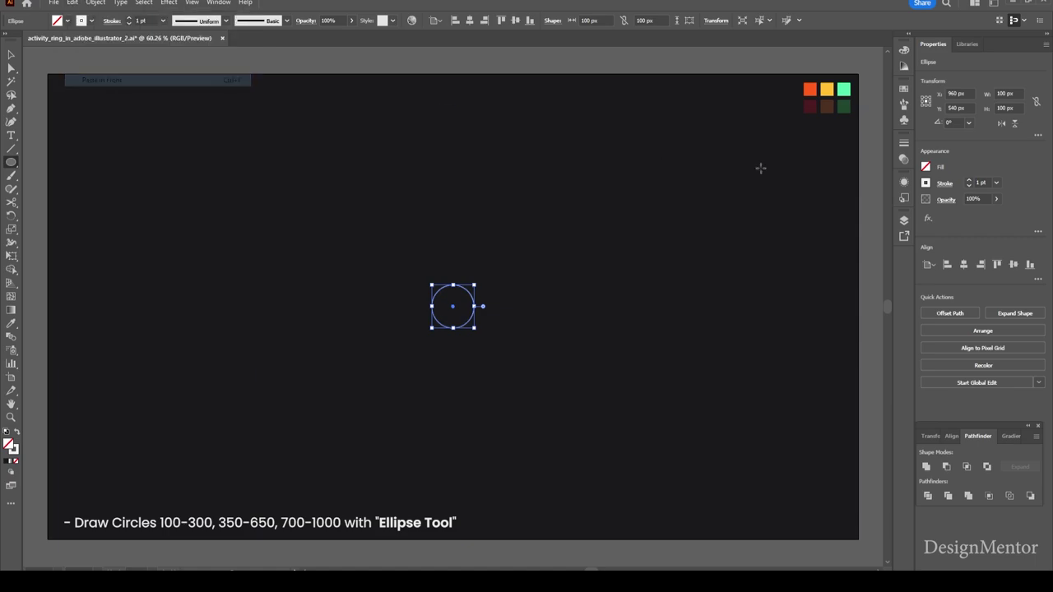
pyautogui.click(1011, 94)
pyautogui.write('300')
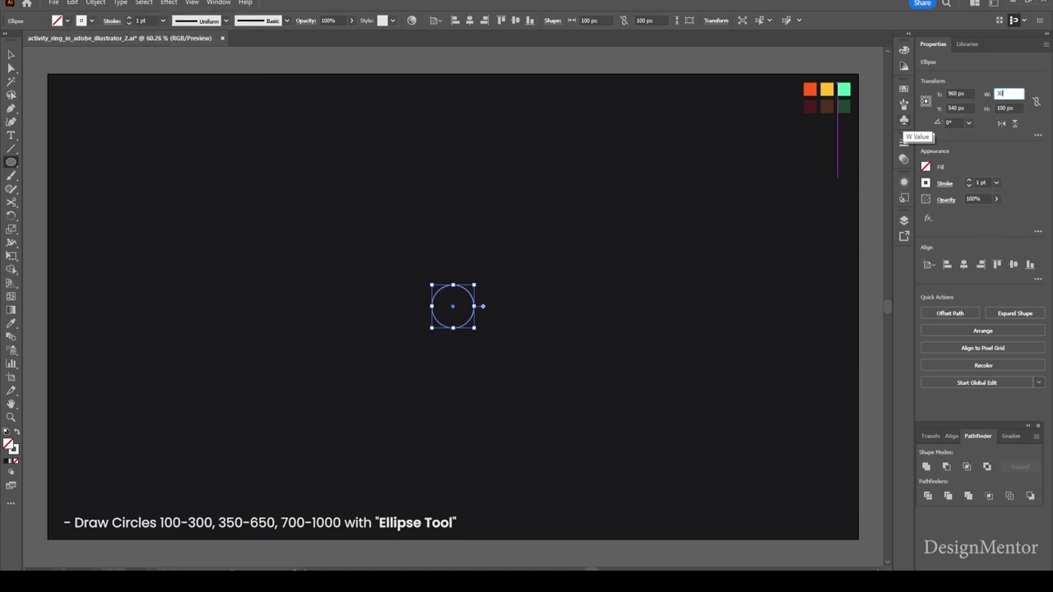
pyautogui.press('Tab')
pyautogui.press('Return')
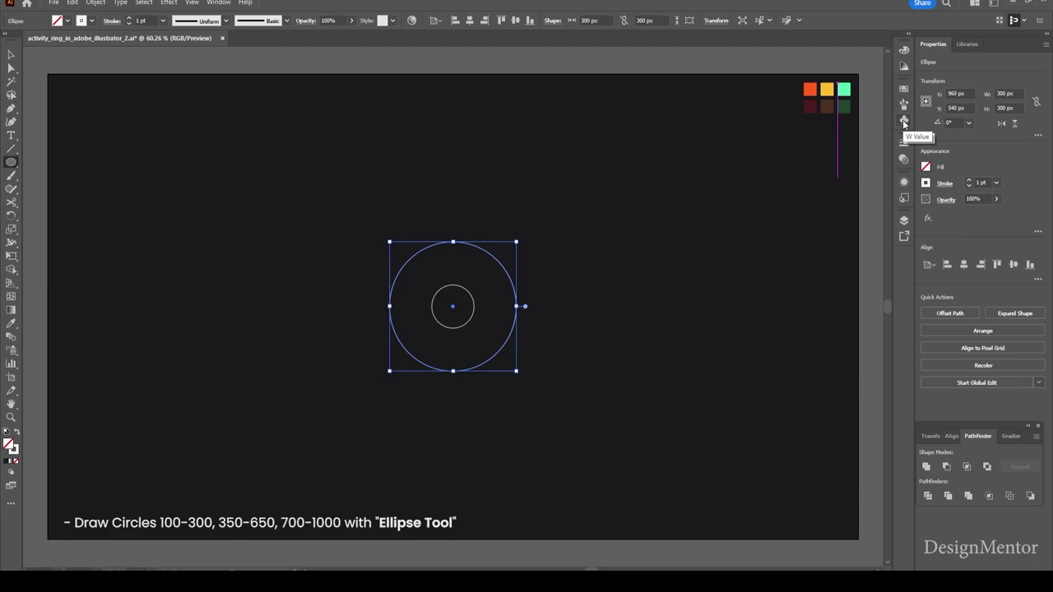
pyautogui.press('v')
pyautogui.click(565, 273)
pyautogui.moveTo(436, 224); pyautogui.dragTo(470, 266)
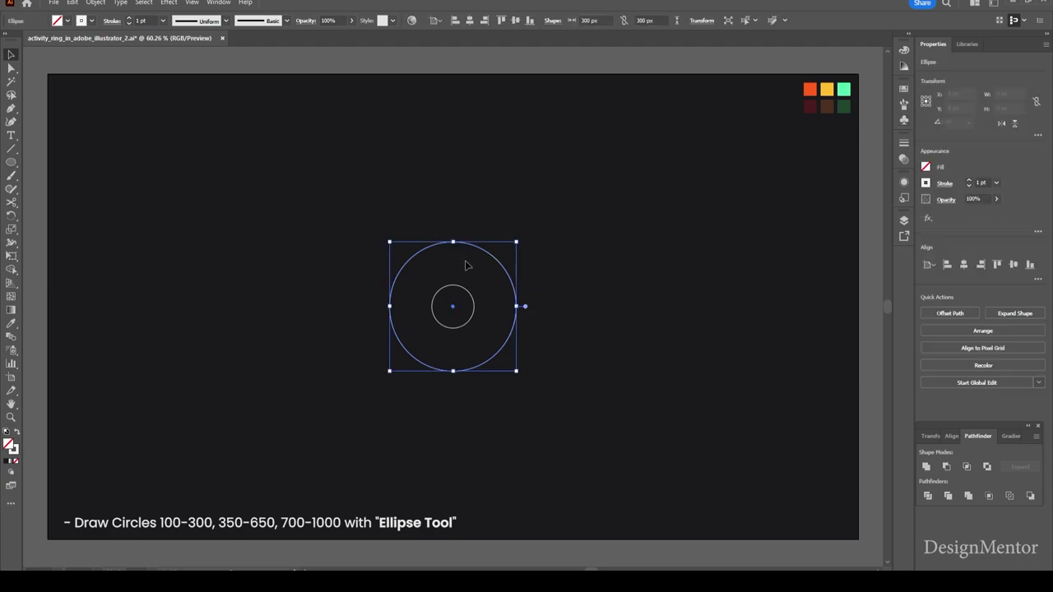
# - Paste a copy of the 300 px circle in front and resize it to 350 px
pyautogui.click(95, 2)
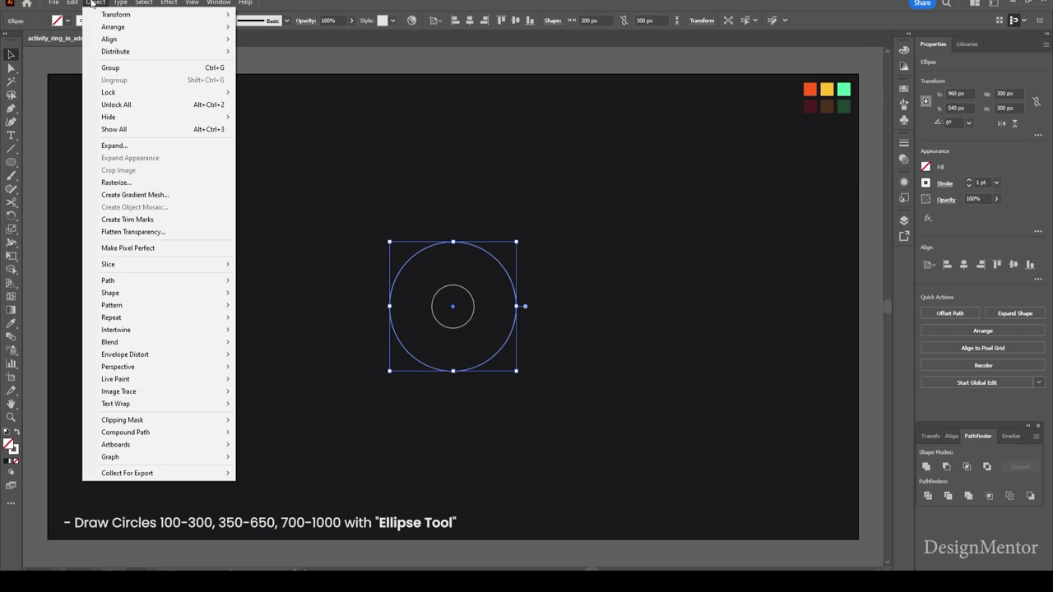
pyautogui.click(89, 56)
pyautogui.click(74, 4)
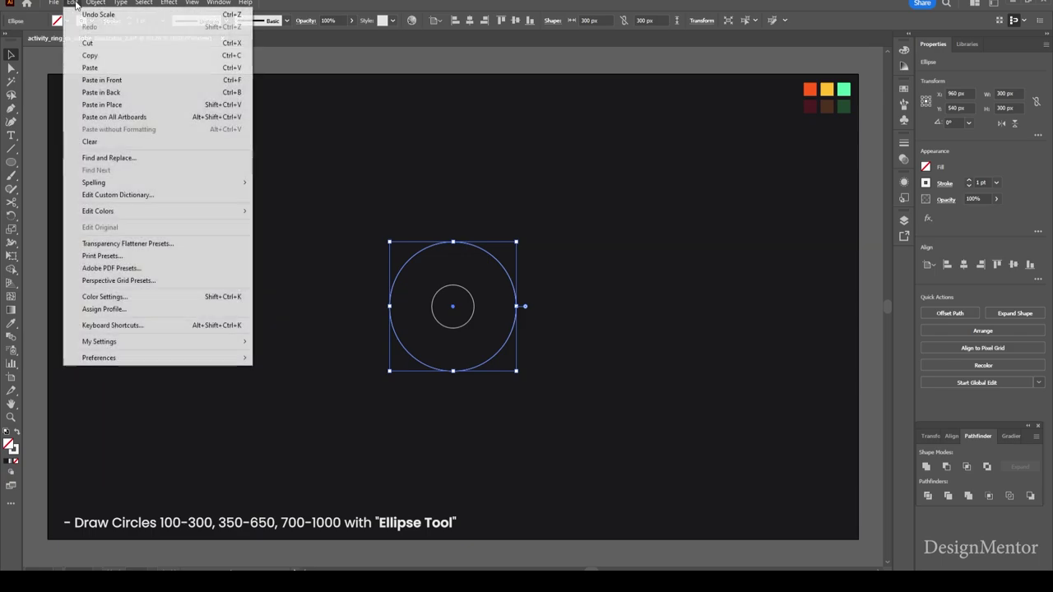
pyautogui.click(102, 80)
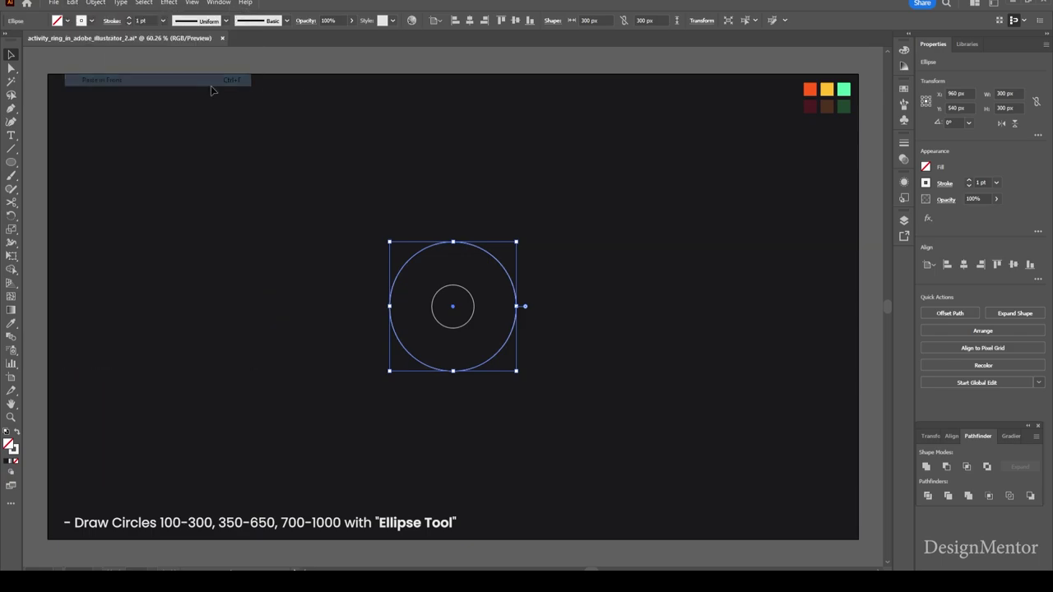
pyautogui.click(1008, 93)
pyautogui.write('350')
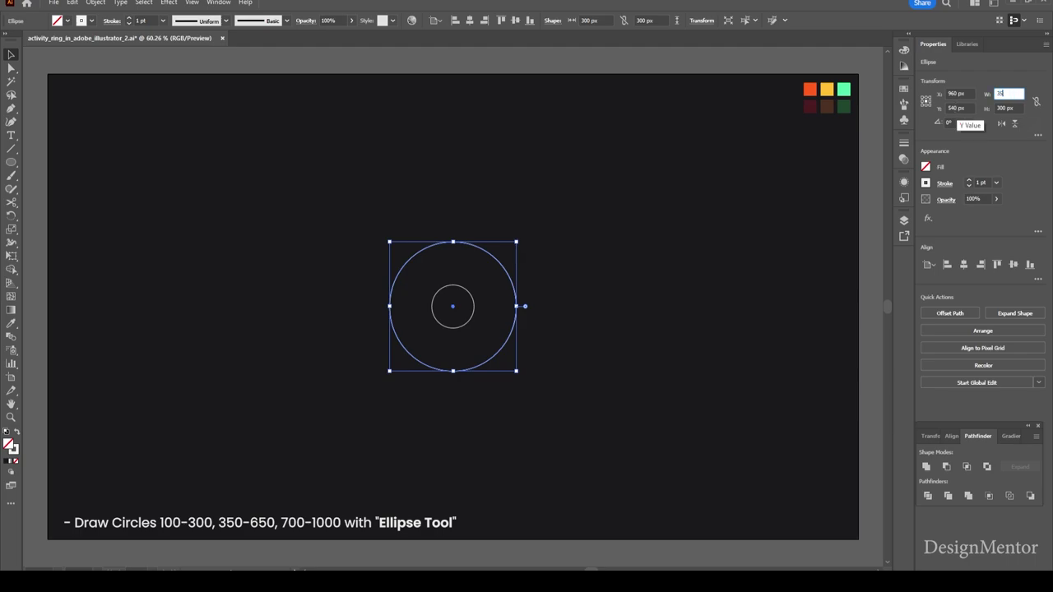
pyautogui.press('Tab')
pyautogui.write('50')
pyautogui.press('Return')
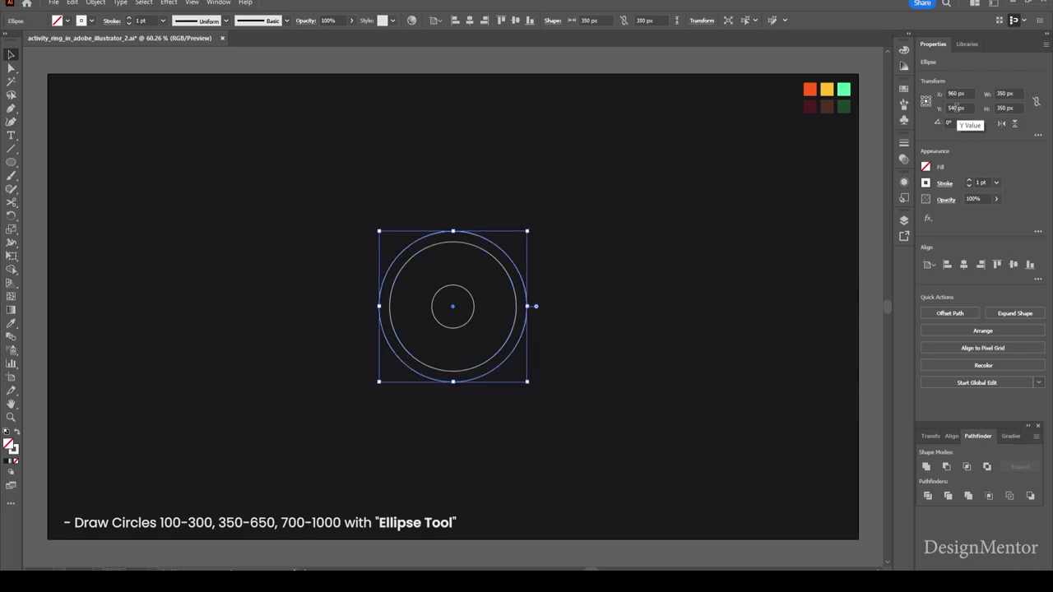
# - Paste a copy of the 350 px circle in front and resize it to 650 px
pyautogui.click(72, 4)
pyautogui.click(91, 55)
pyautogui.click(72, 3)
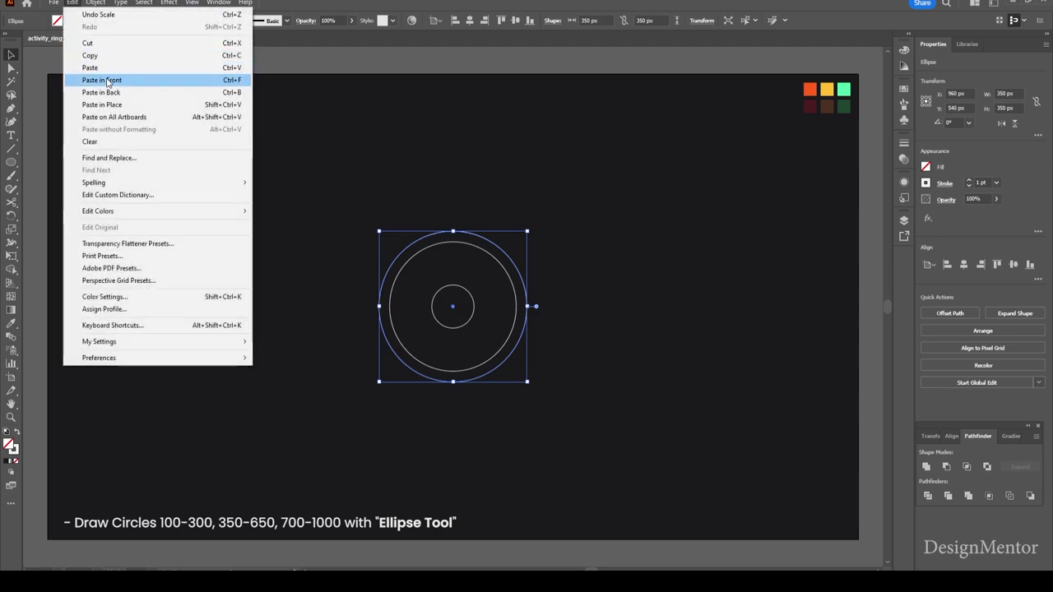
pyautogui.click(107, 80)
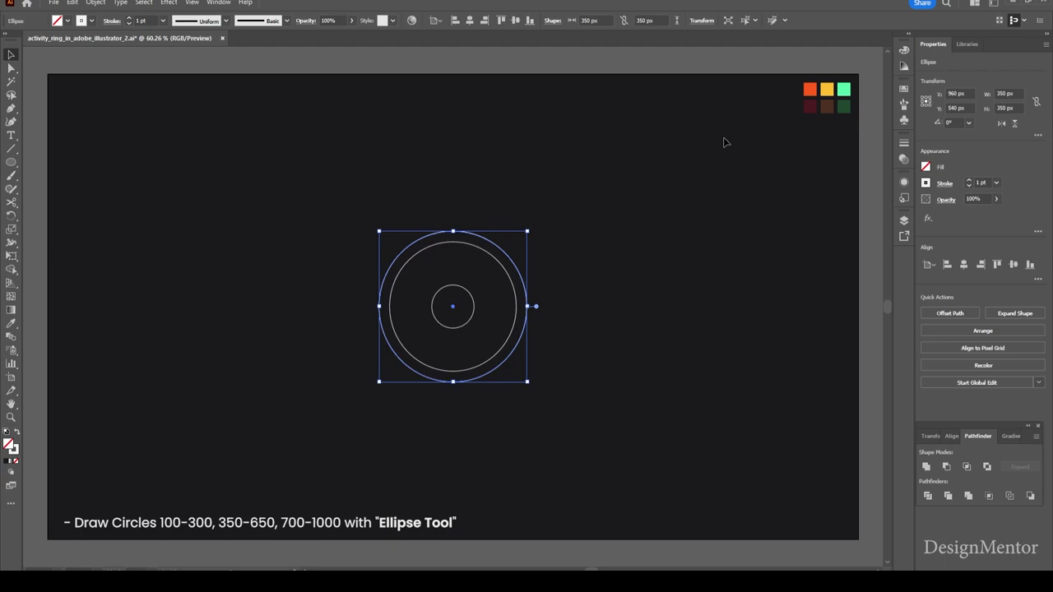
pyautogui.click(1018, 93)
pyautogui.write('650')
pyautogui.press('Tab')
pyautogui.write('6')
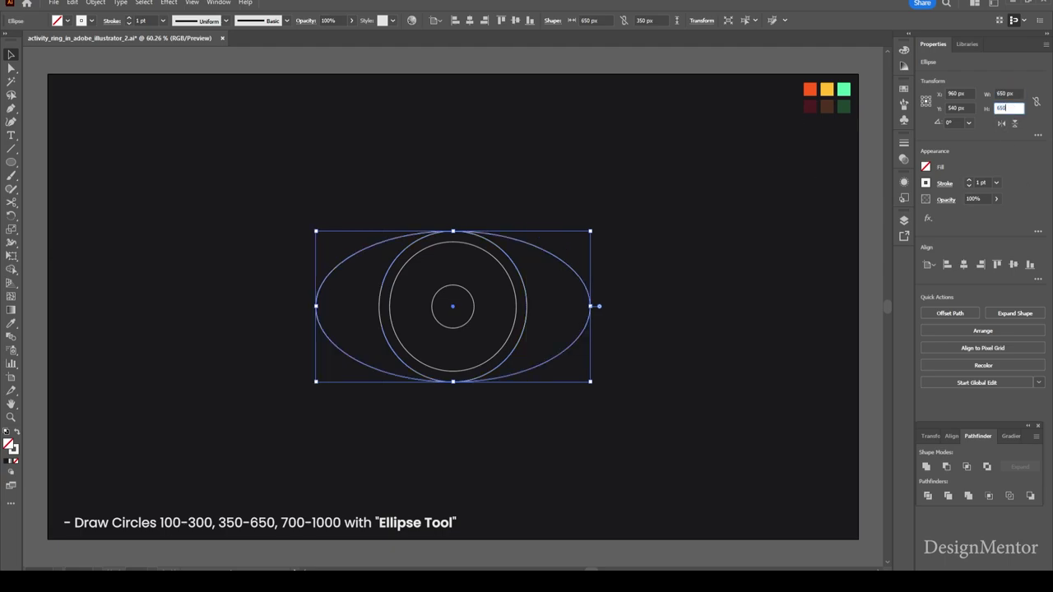
pyautogui.press('Return')
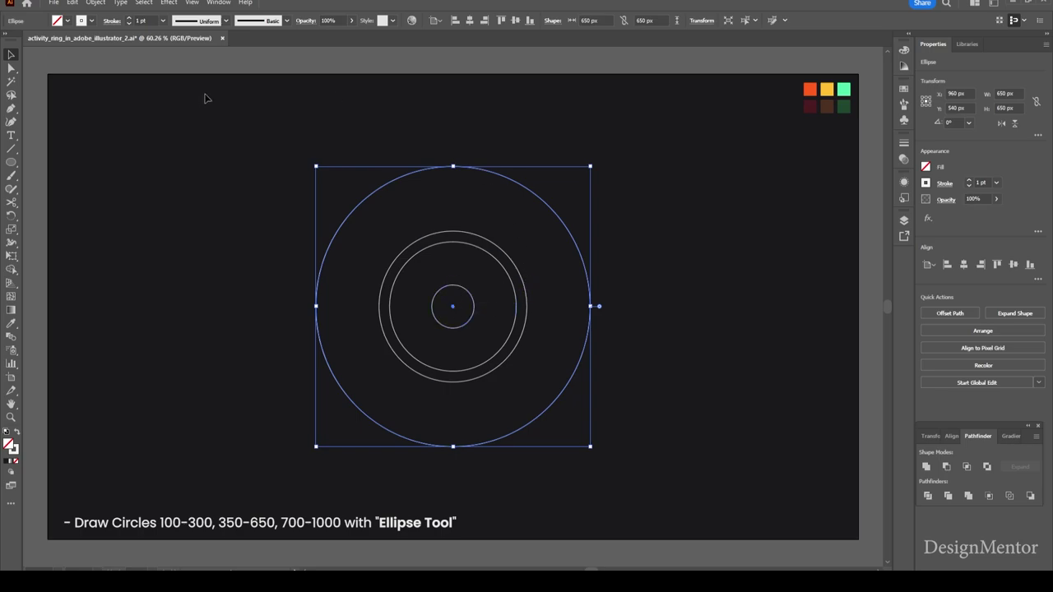
# - Paste a copy of the 650 px circle in front and resize it to 700 px
pyautogui.click(72, 3)
pyautogui.click(90, 55)
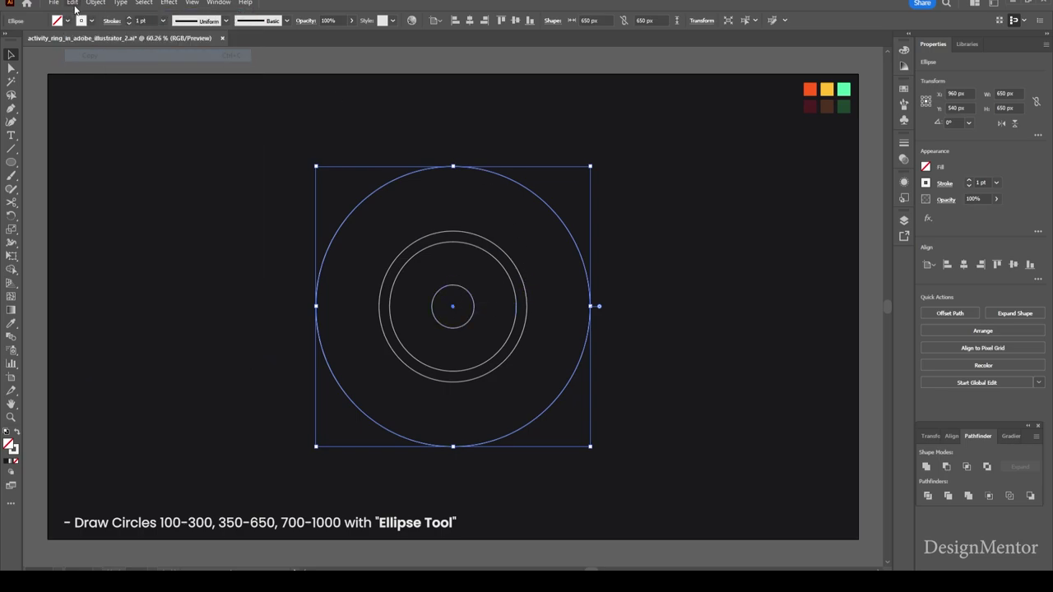
pyautogui.click(72, 2)
pyautogui.click(102, 80)
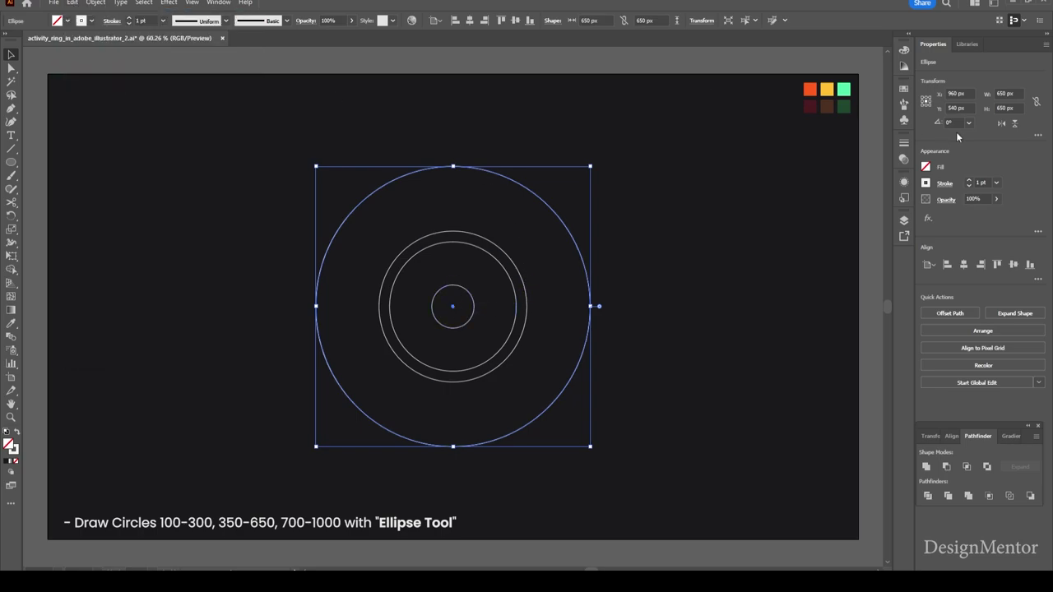
pyautogui.click(1008, 93)
pyautogui.write('700')
pyautogui.press('Return')
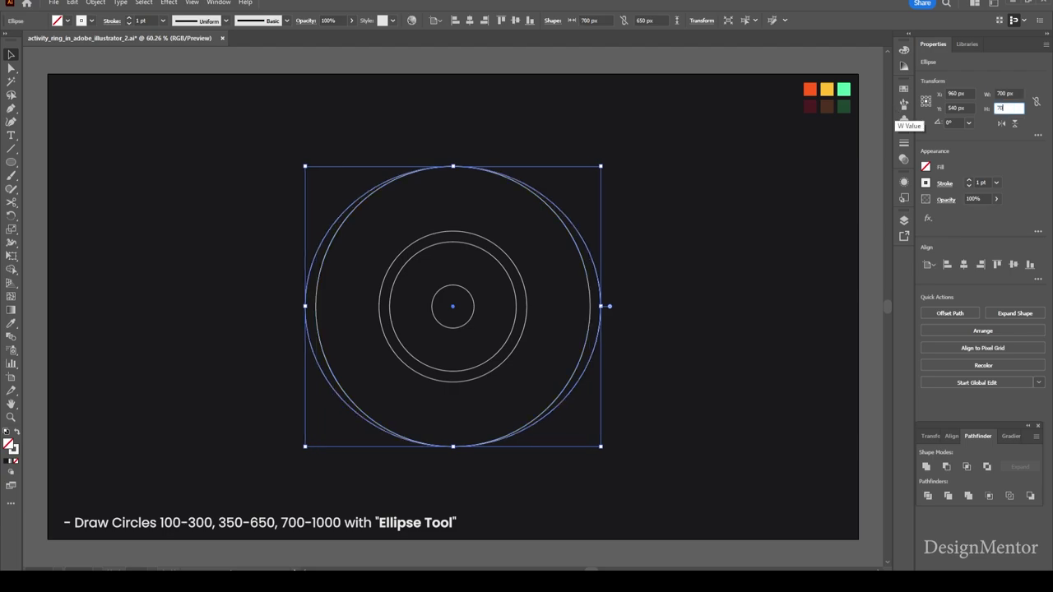
# - Paste a copy of the 700 px circle in front and resize it to 1000 px
pyautogui.click(74, 4)
pyautogui.click(75, 4)
pyautogui.click(74, 4)
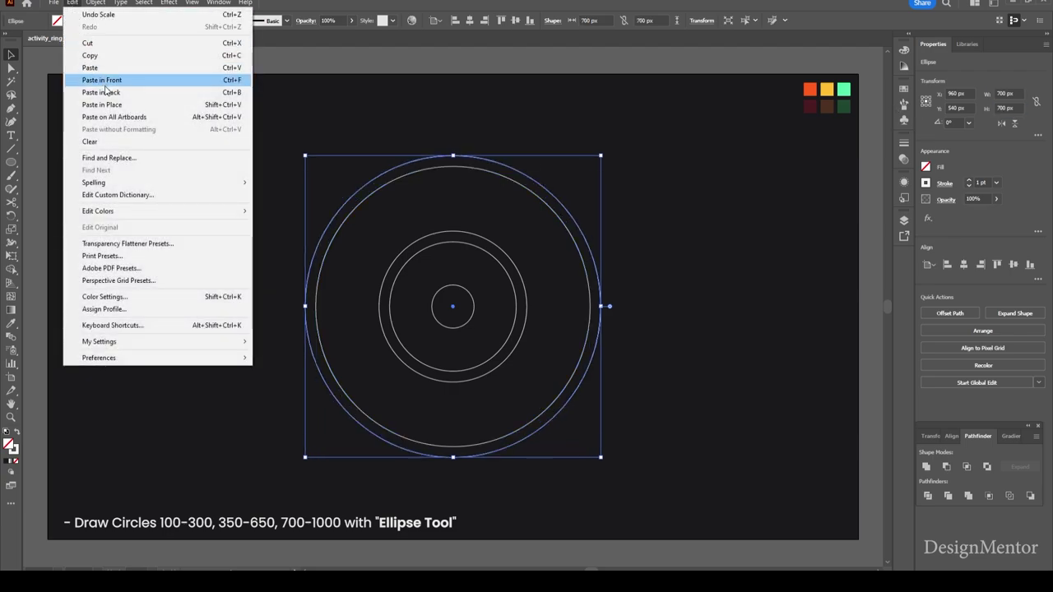
pyautogui.click(105, 82)
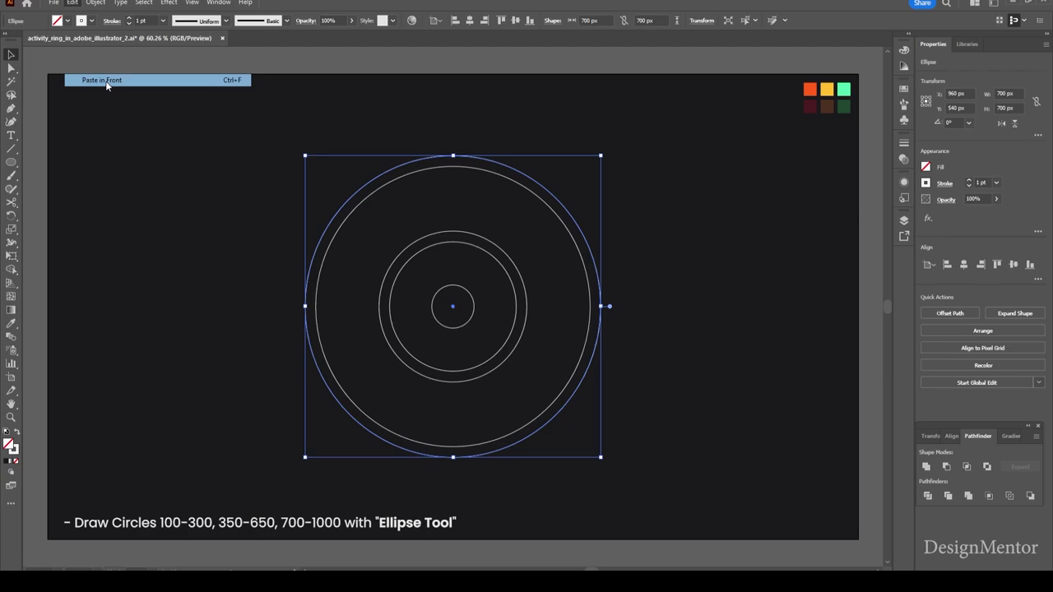
pyautogui.click(1014, 94)
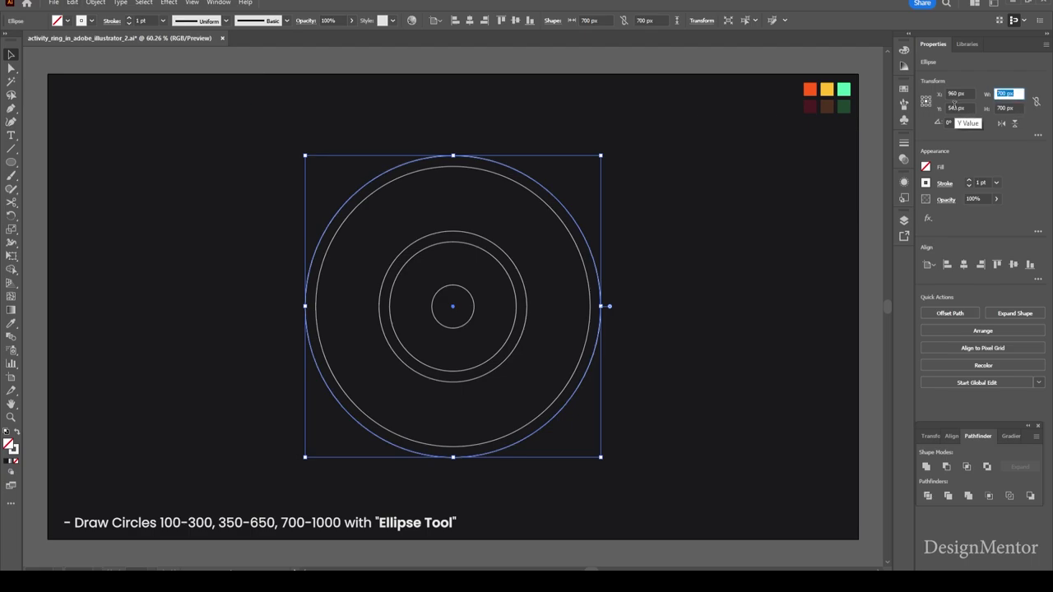
pyautogui.write('1000')
pyautogui.press('Tab')
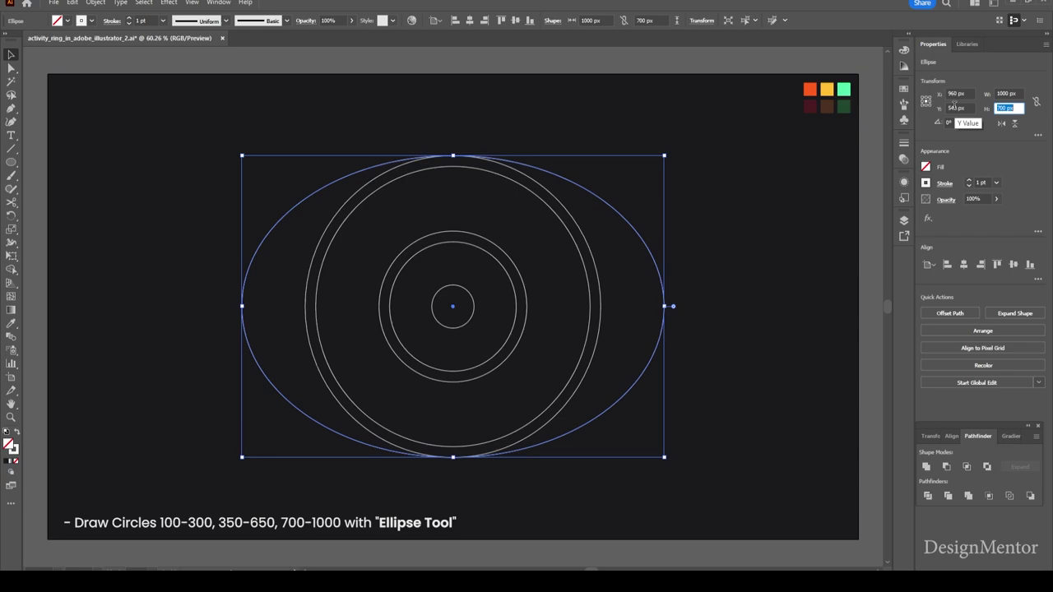
pyautogui.write('1000')
pyautogui.press('Return')
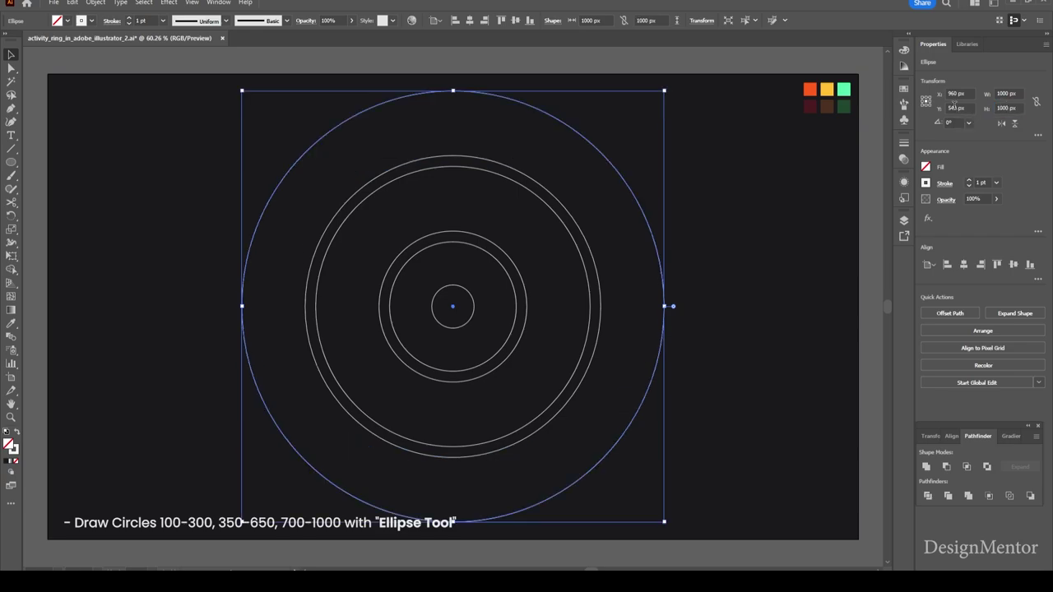
pyautogui.click(735, 320)
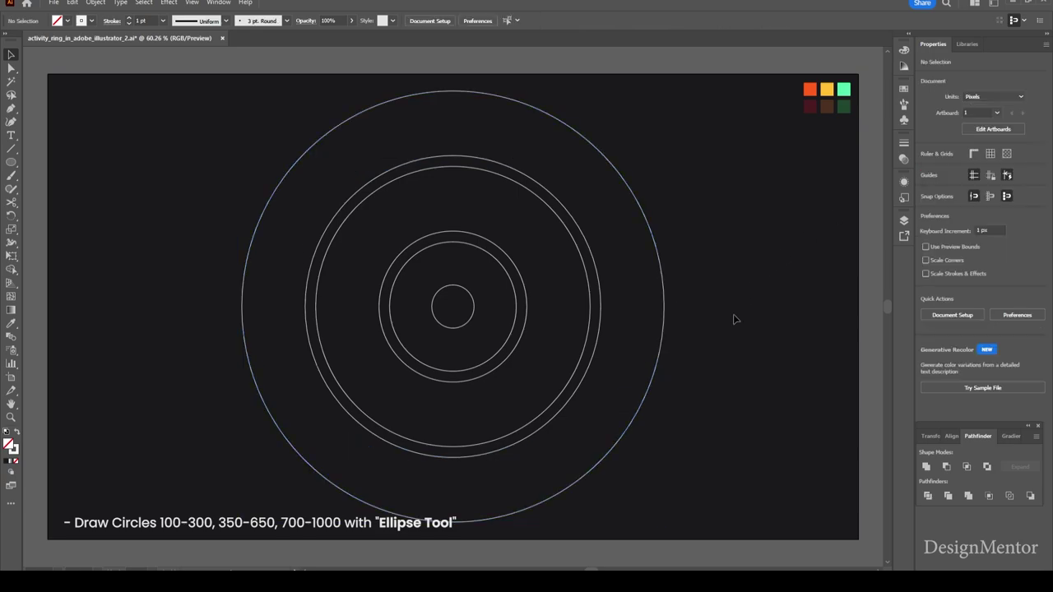
# - Draw a 1136 px horizontal line across the six circles and centre it on the artboard
pyautogui.click(10, 149)
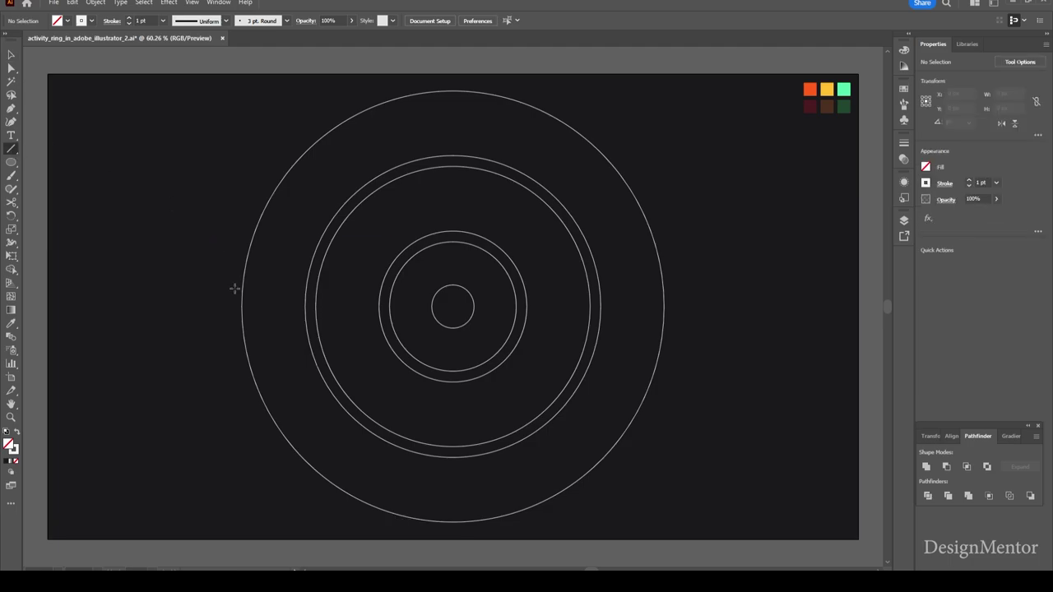
pyautogui.moveTo(225, 304); pyautogui.dragTo(706, 309)
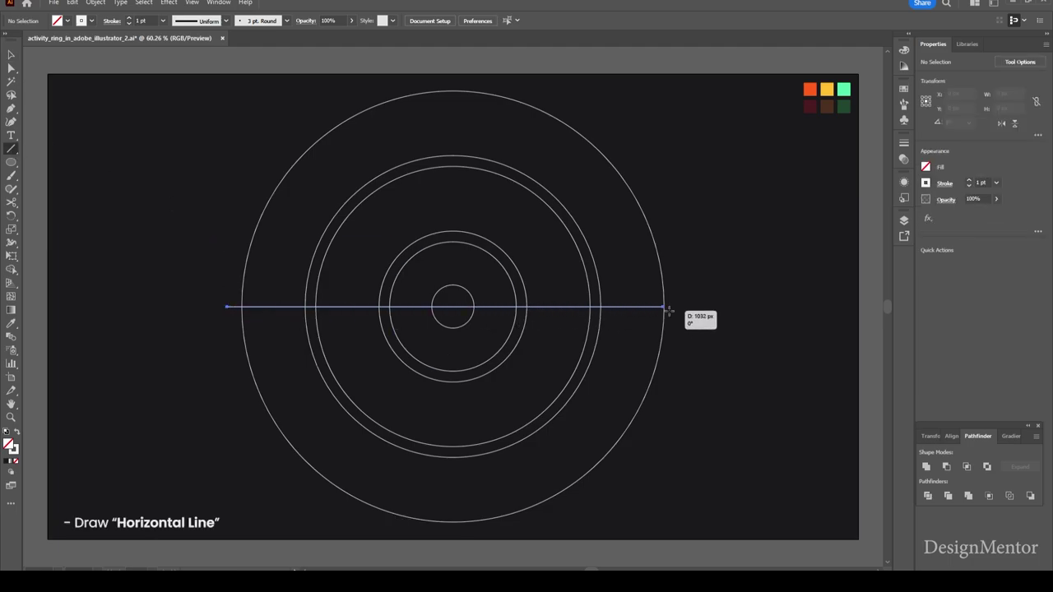
pyautogui.press('v')
pyautogui.click(291, 189)
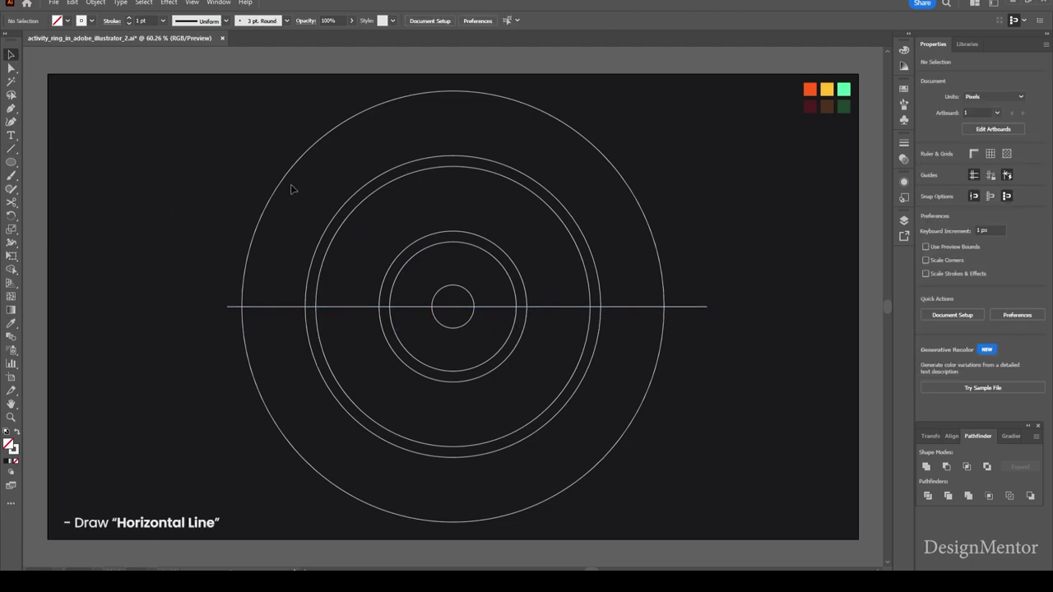
pyautogui.click(276, 306)
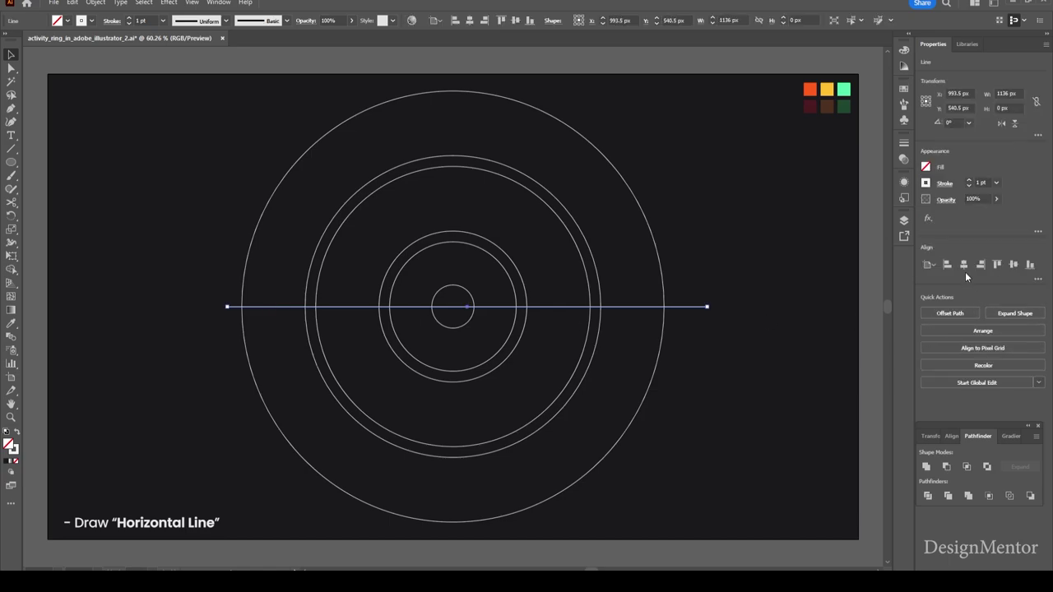
pyautogui.click(1016, 264)
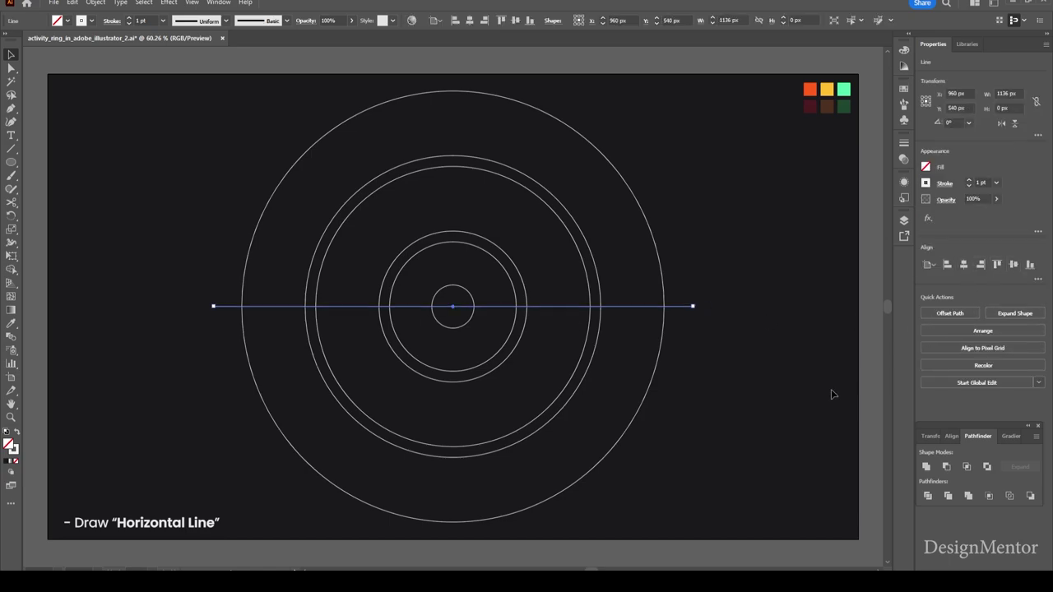
pyautogui.click(831, 394)
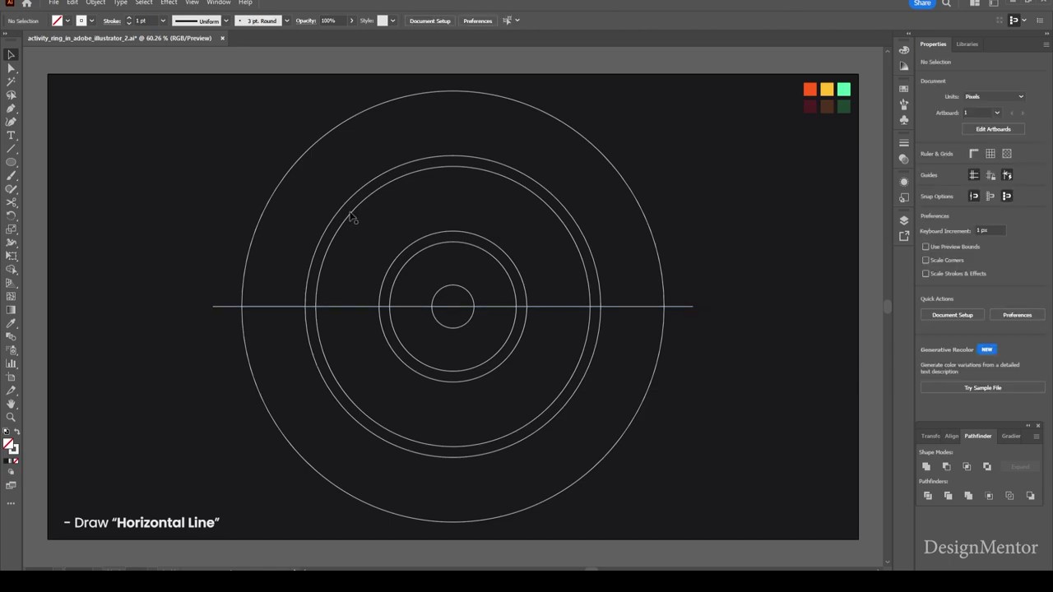
# - Select all circles and the line, then delete their lower halves with Shape Builder
pyautogui.moveTo(221, 153); pyautogui.dragTo(671, 393)
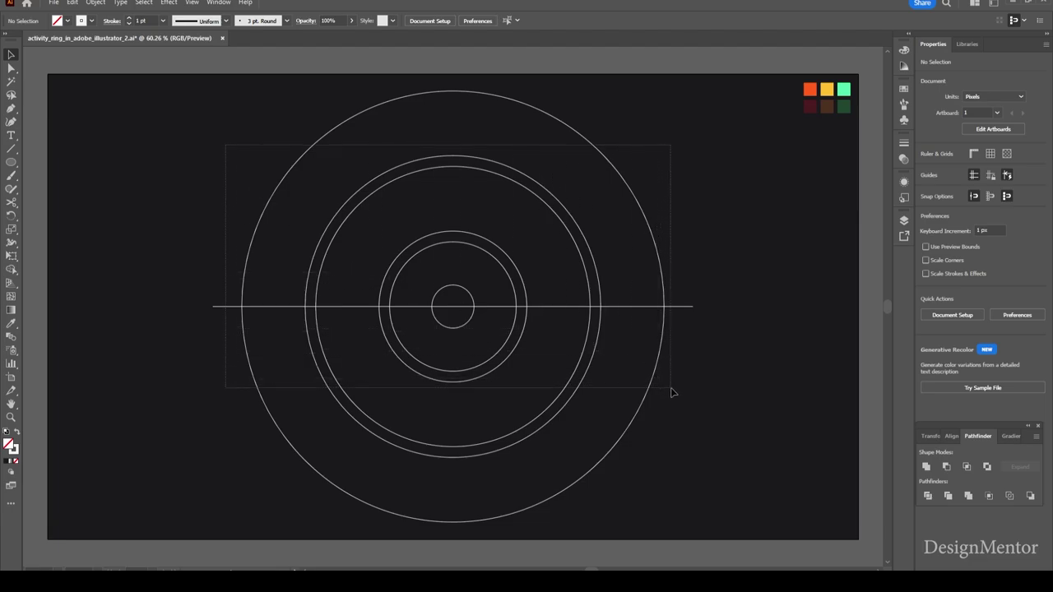
pyautogui.click(11, 270)
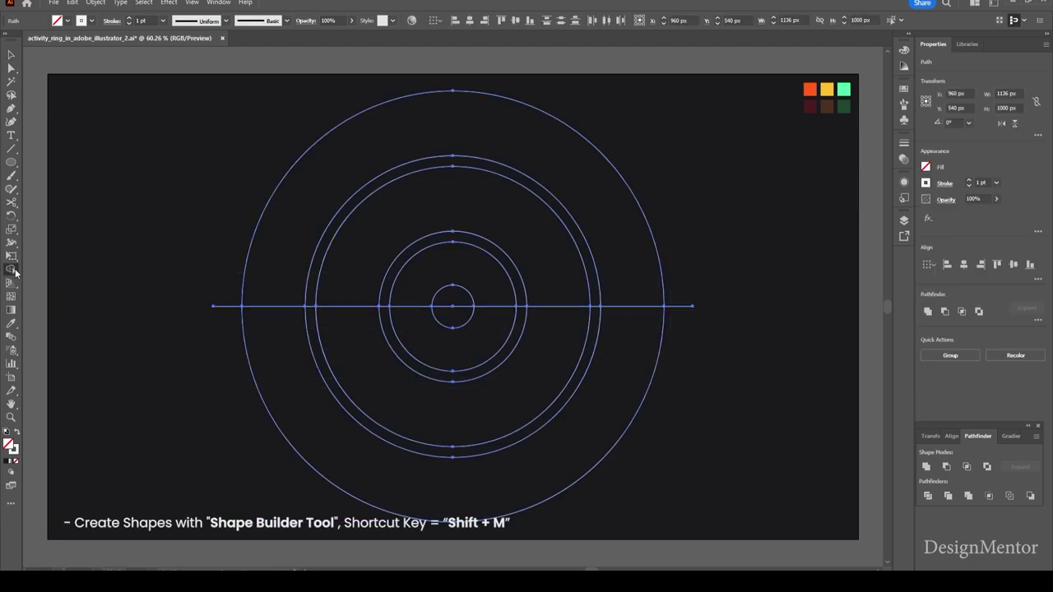
pyautogui.moveTo(237, 357)
pyautogui.mouseDown()
pyautogui.moveTo(446, 337)
pyautogui.moveTo(457, 325)
pyautogui.moveTo(449, 306)
pyautogui.mouseUp()
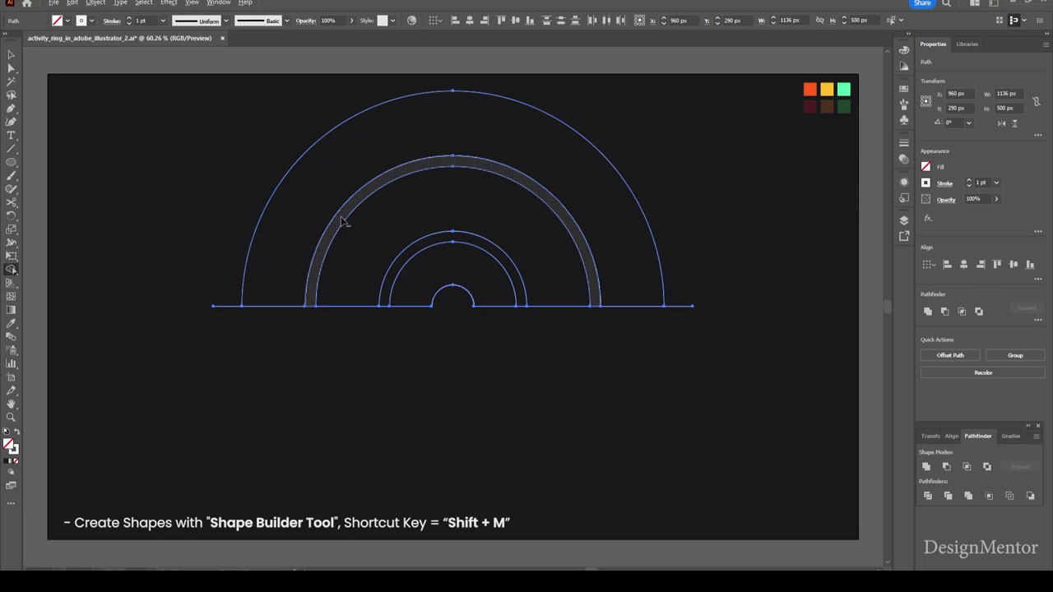
# - Merge the ring regions into semicircular bands and remove the thin gap region
pyautogui.click(405, 258)
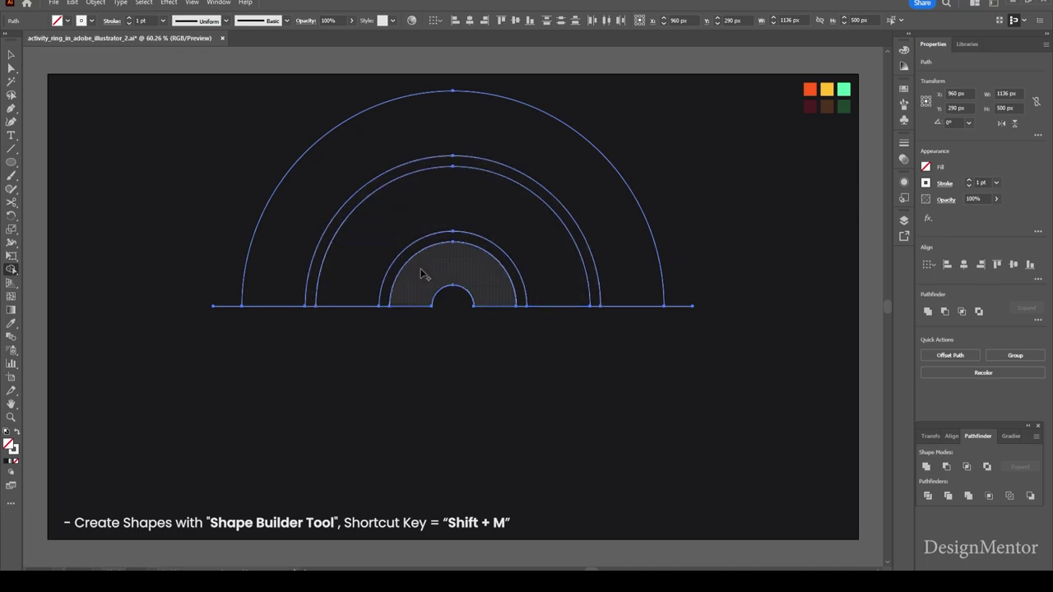
pyautogui.click(422, 273)
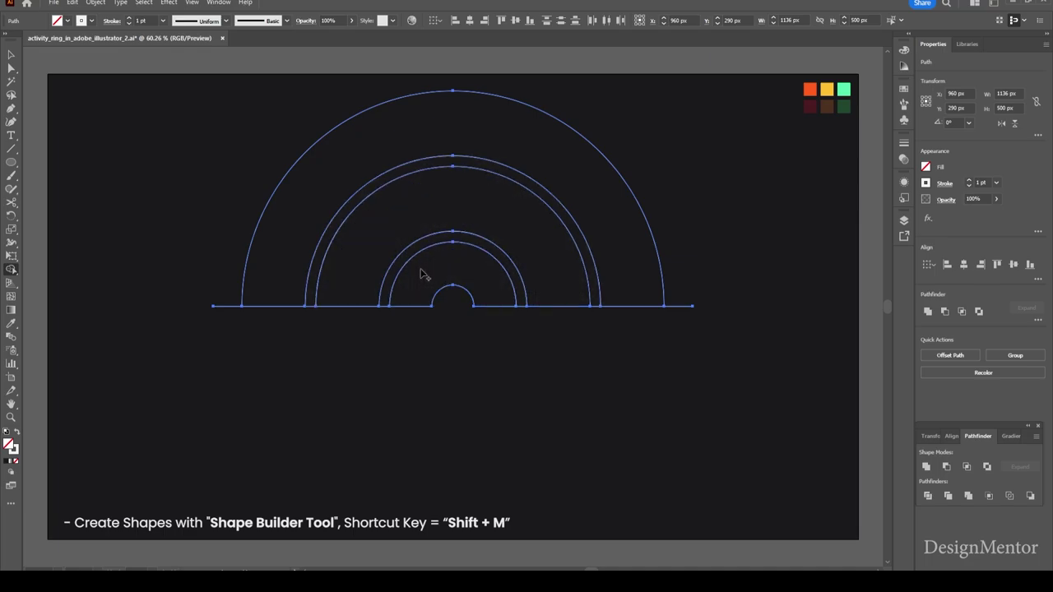
pyautogui.click(283, 245)
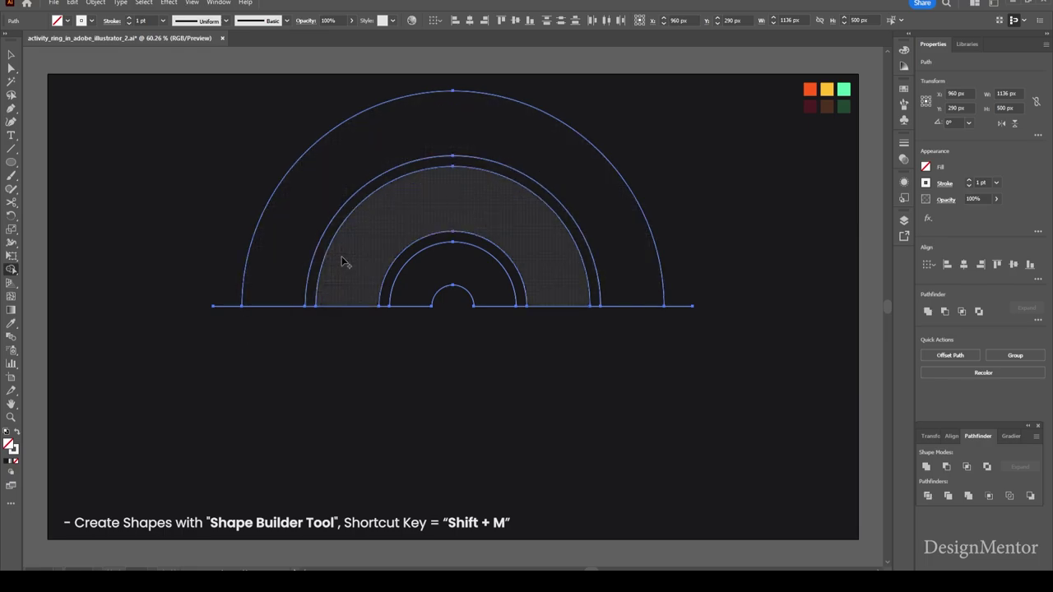
pyautogui.click(394, 276)
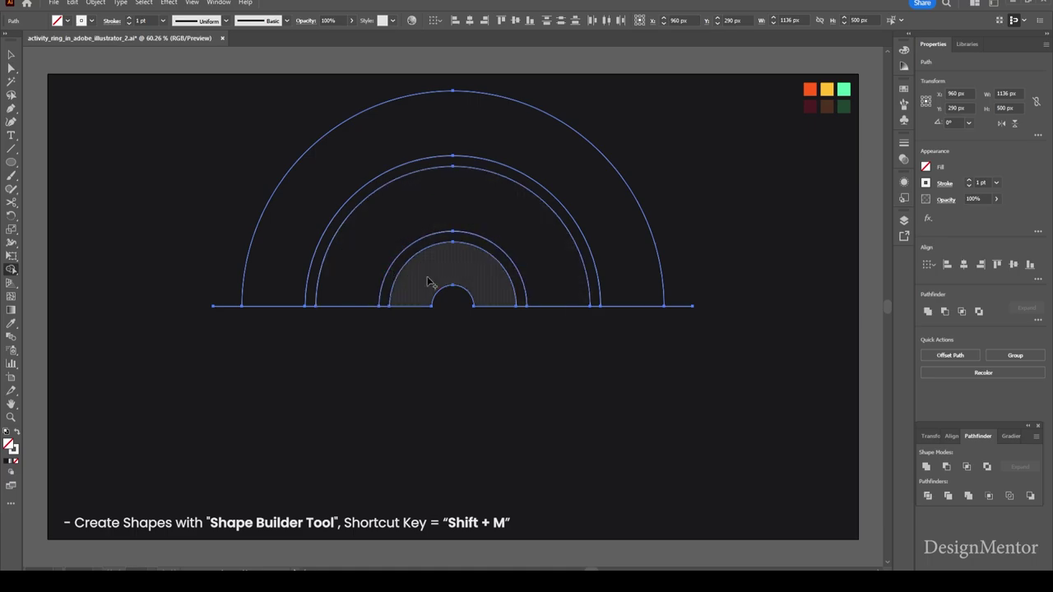
pyautogui.click(427, 282)
pyautogui.press('v')
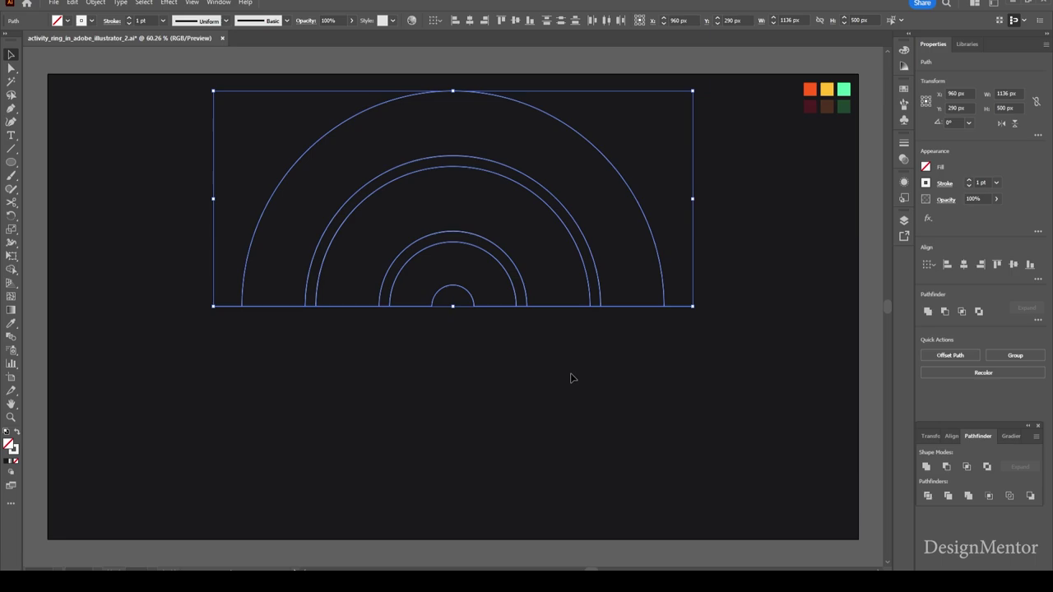
pyautogui.click(572, 378)
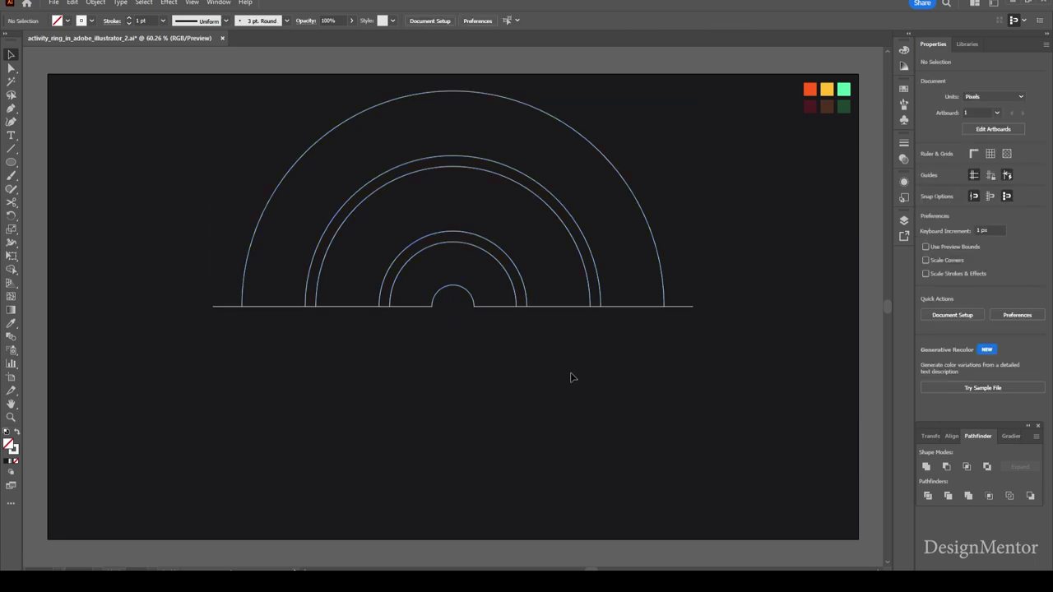
# - Fill the outer semicircular band with the orange swatch colour
pyautogui.click(346, 129)
pyautogui.press('i')
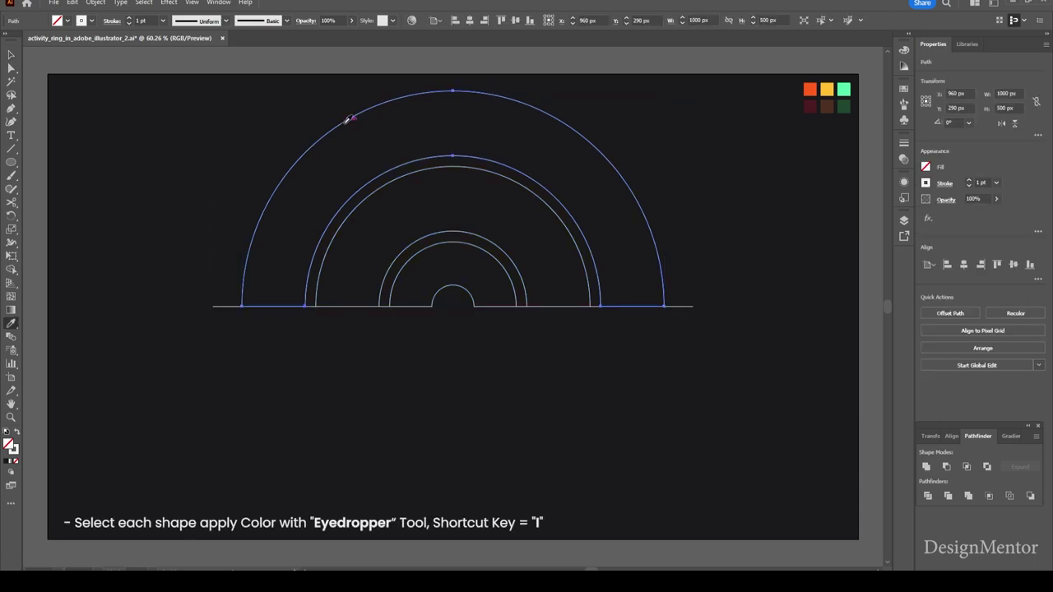
pyautogui.click(812, 87)
pyautogui.click(811, 87)
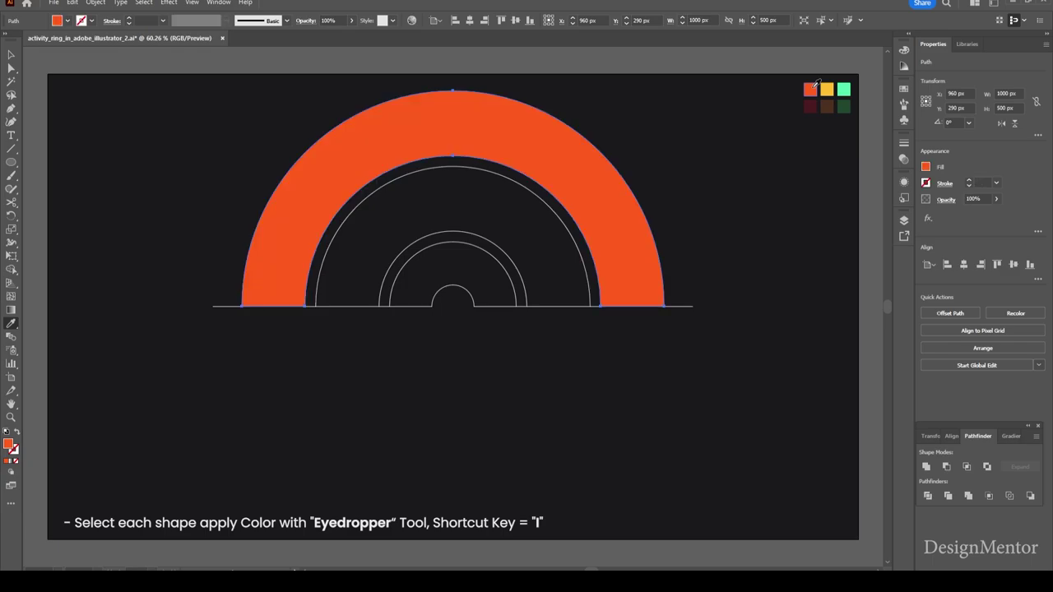
pyautogui.press('v')
pyautogui.click(599, 167)
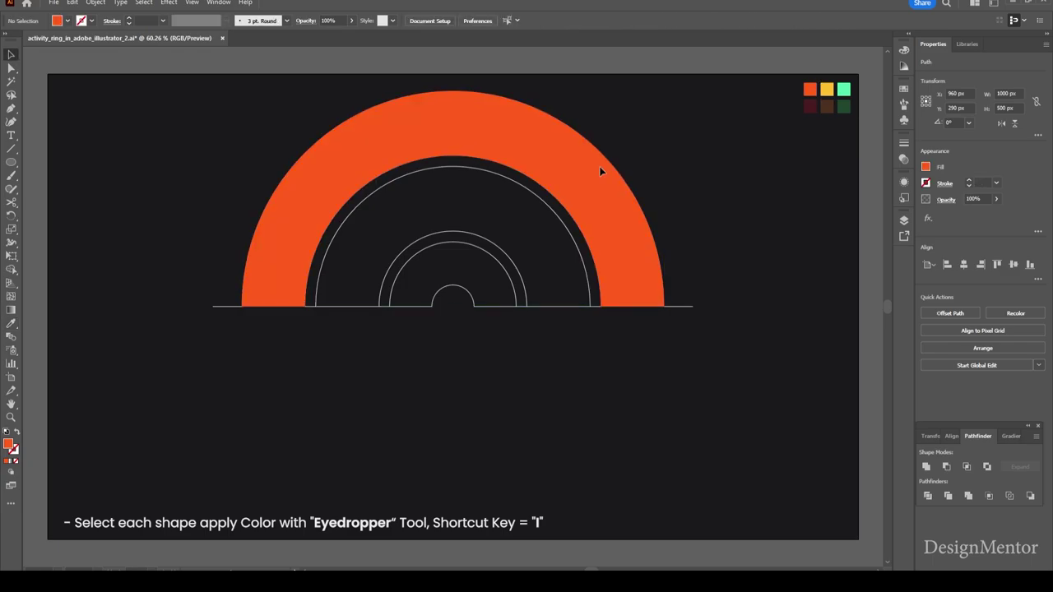
# - Fill the middle band yellow and the inner arc mint green from the swatches
pyautogui.click(481, 168)
pyautogui.press('i')
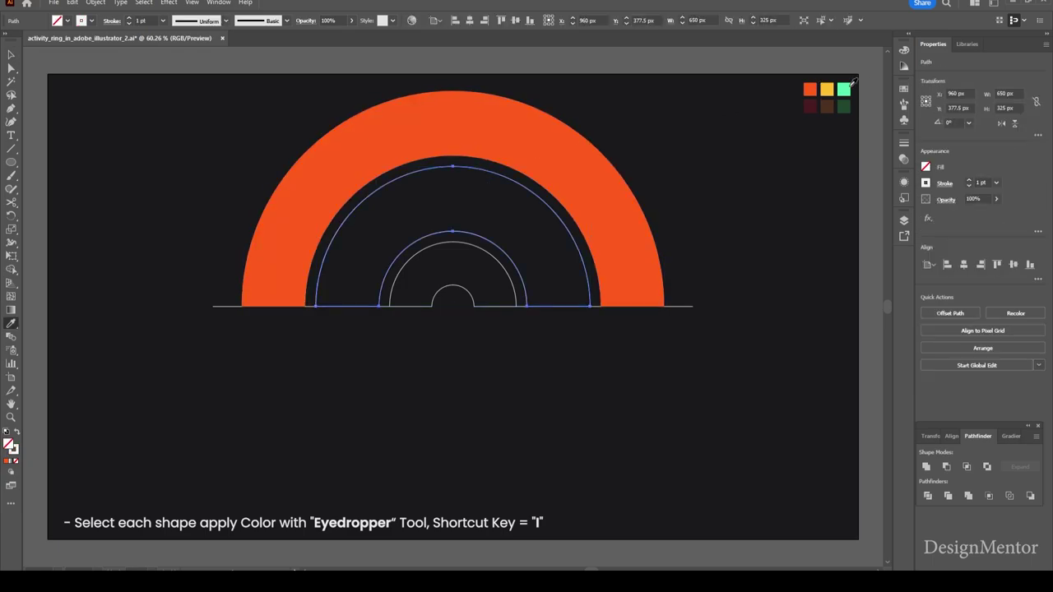
pyautogui.click(826, 88)
pyautogui.press('v')
pyautogui.click(776, 176)
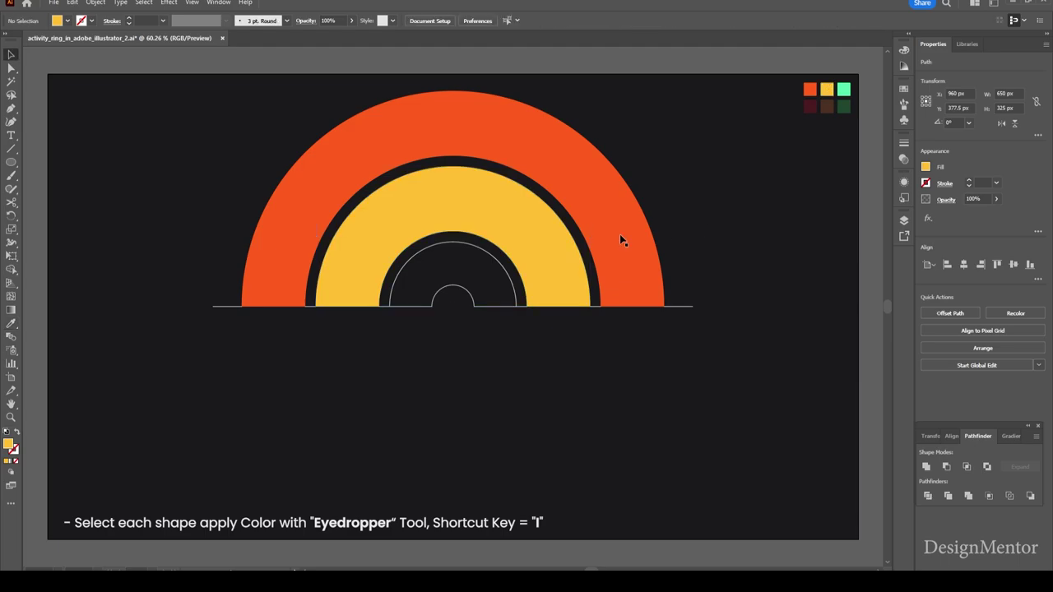
pyautogui.click(462, 246)
pyautogui.press('i')
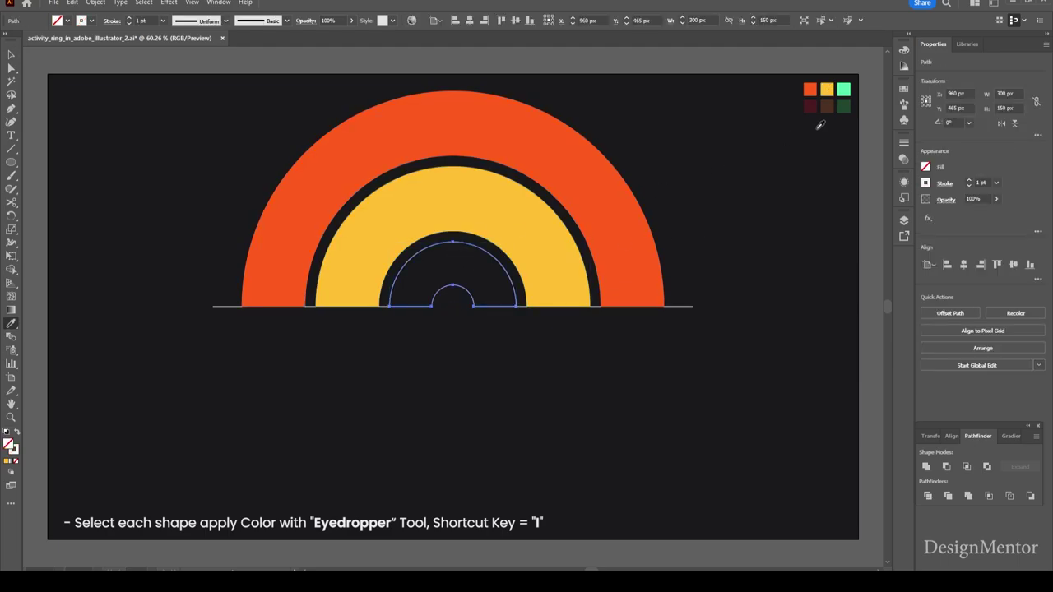
pyautogui.click(845, 87)
pyautogui.press('v')
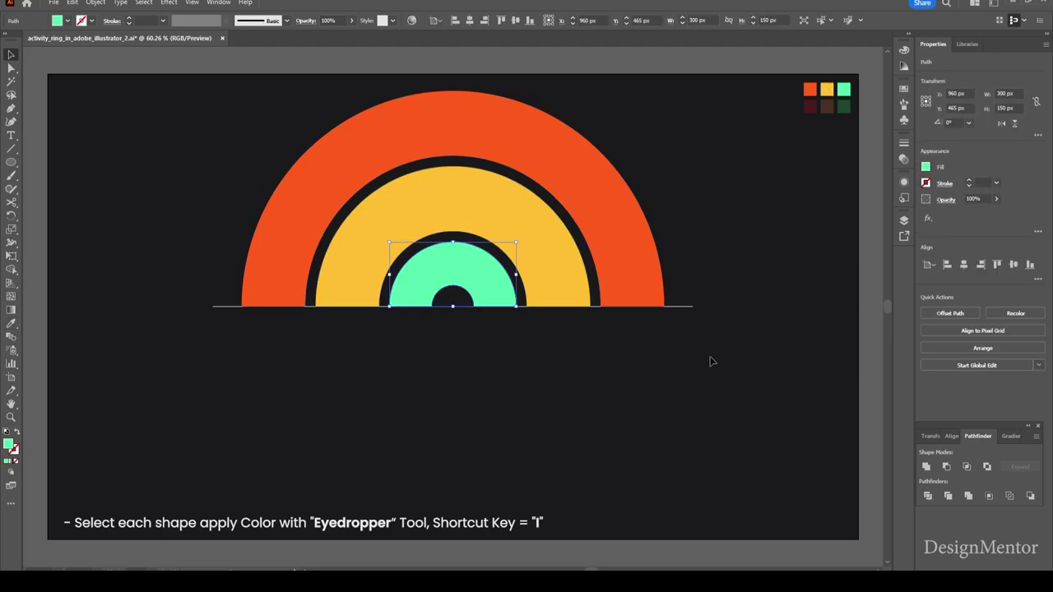
pyautogui.click(710, 360)
# - Delete the leftover baseline stubs at the right and left ends
pyautogui.click(687, 306)
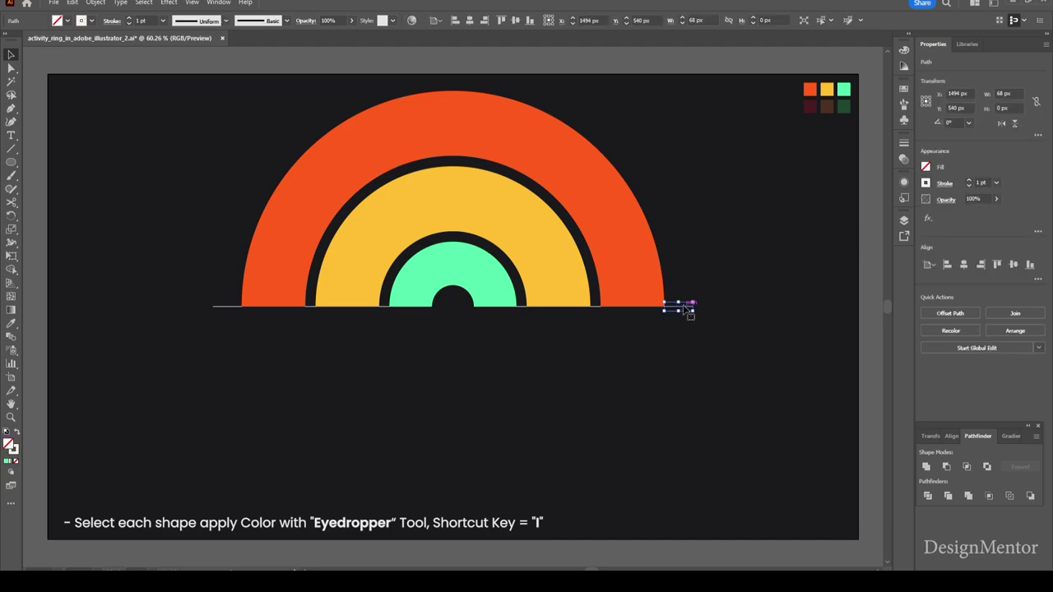
pyautogui.press('Delete')
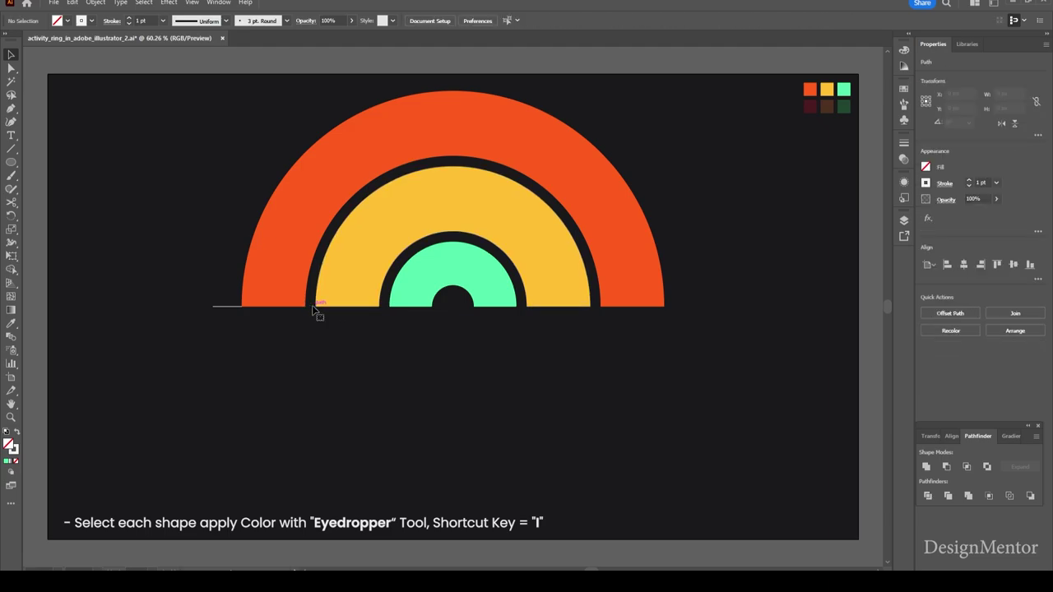
pyautogui.click(228, 306)
pyautogui.press('Delete')
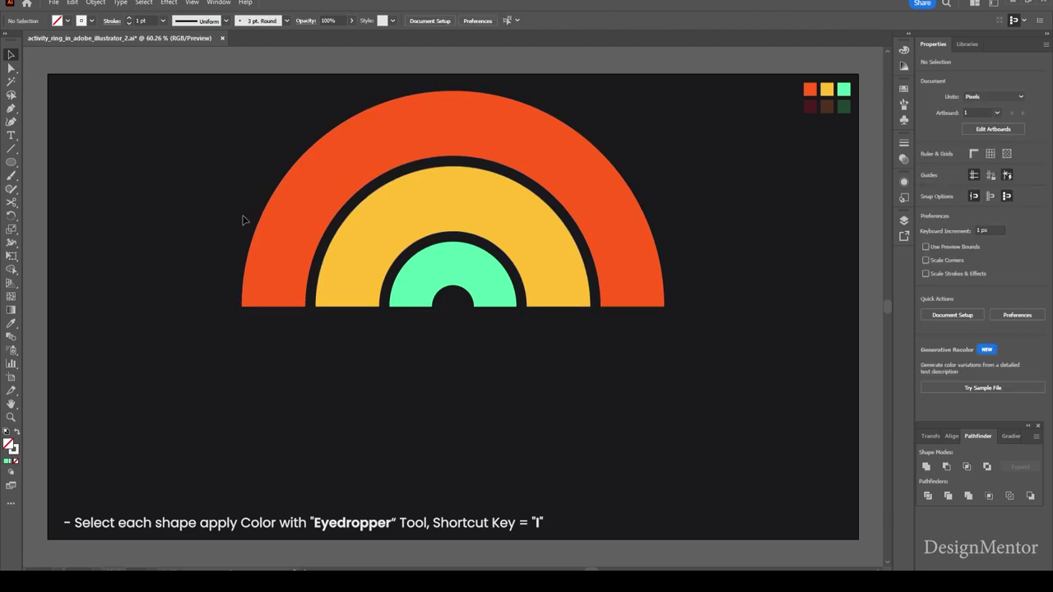
# - Group the three coloured arcs
pyautogui.moveTo(249, 161); pyautogui.dragTo(649, 320)
pyautogui.rightClick(506, 156)
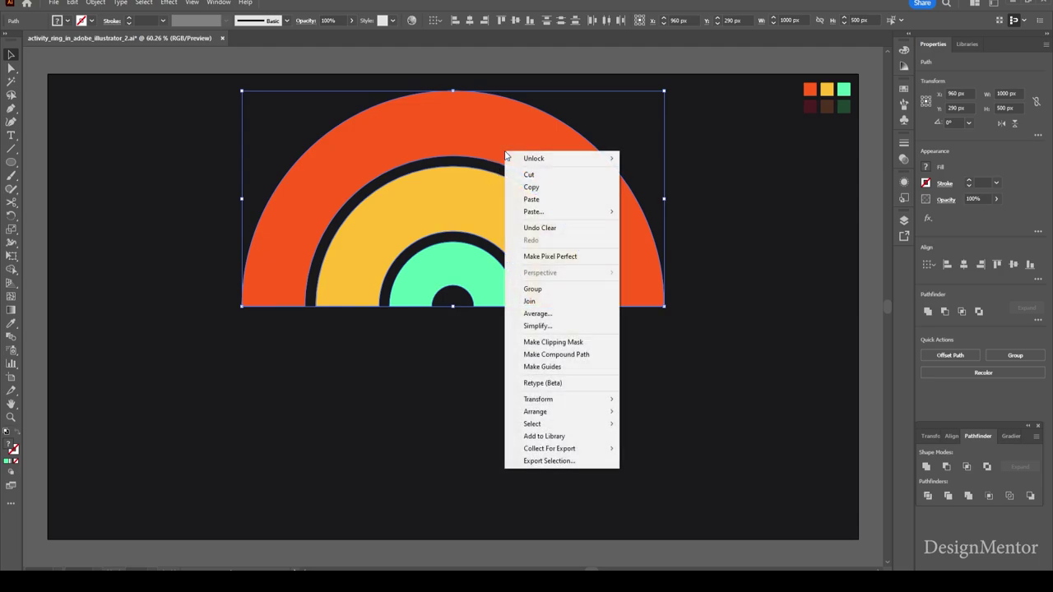
pyautogui.click(548, 290)
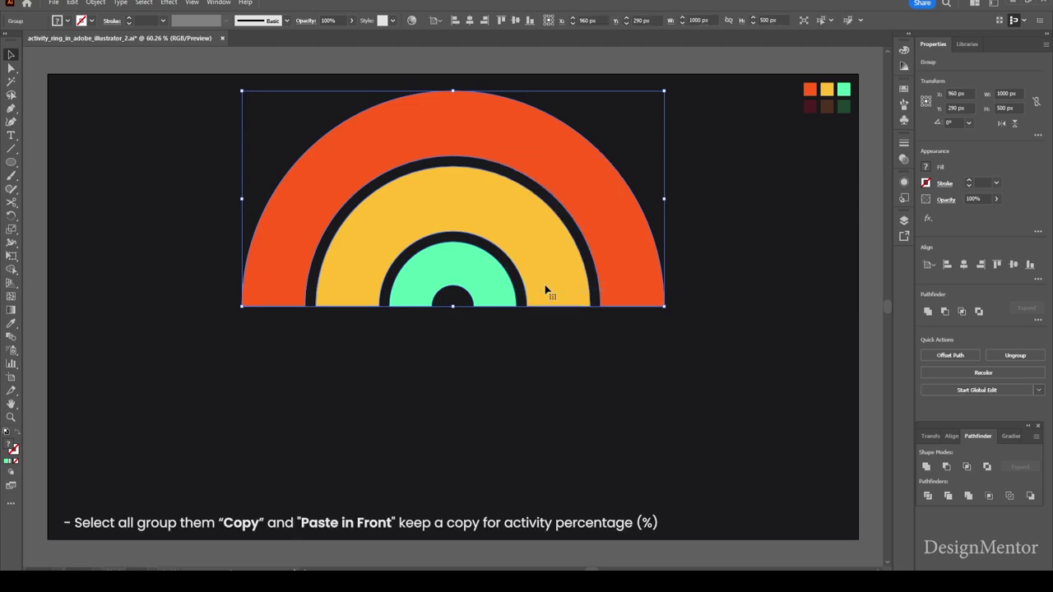
# - Copy the ring group, paste it in front, and nudge the copy left
pyautogui.rightClick(488, 123)
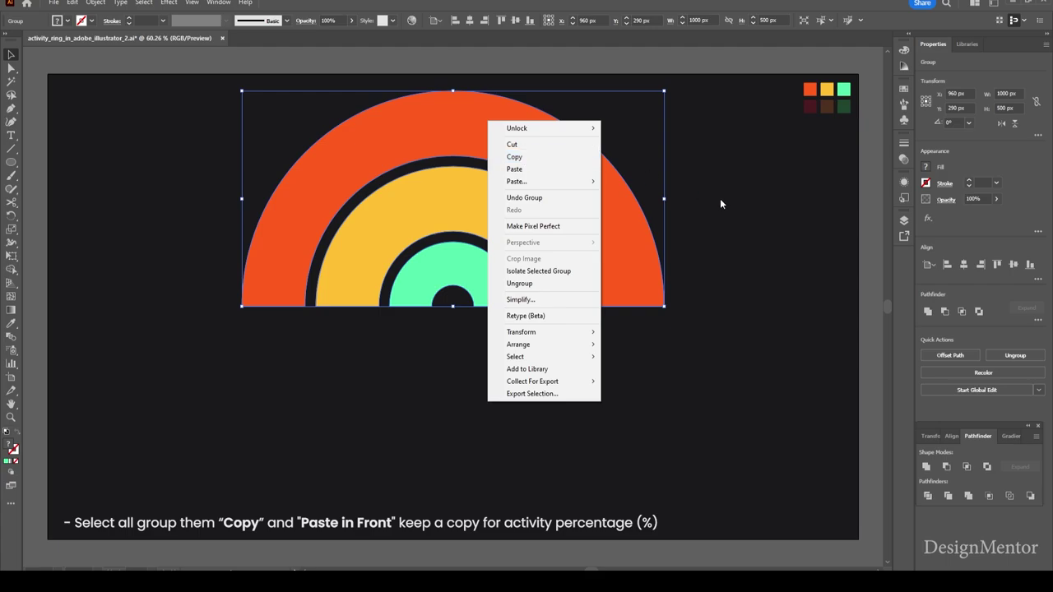
pyautogui.click(515, 156)
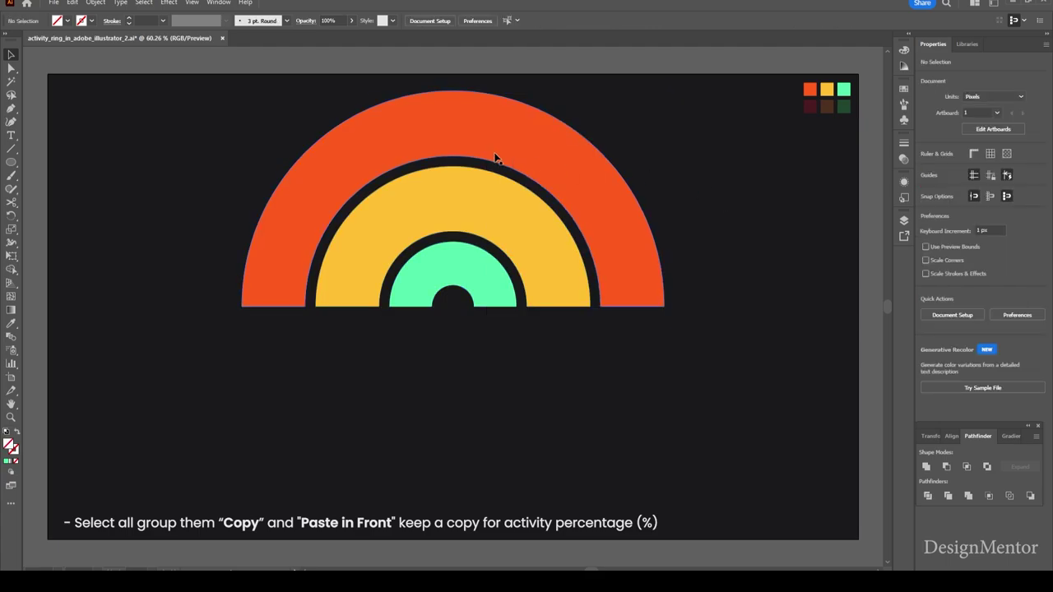
pyautogui.click(73, 3)
pyautogui.click(103, 55)
pyautogui.click(73, 2)
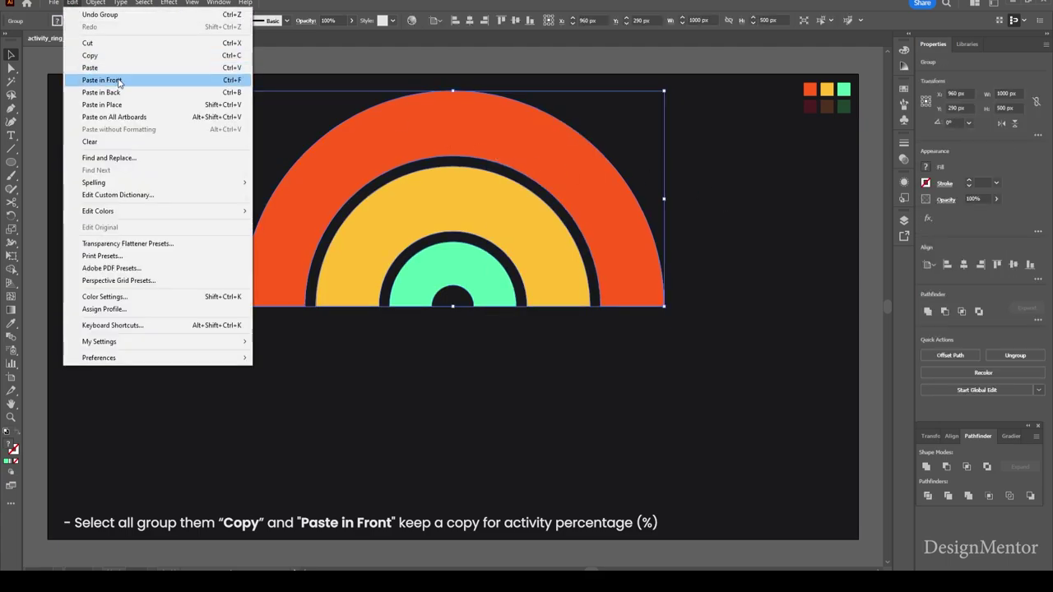
pyautogui.click(102, 80)
pyautogui.hotkey('shift', 'Left')
pyautogui.hotkey('shift', 'Left')
pyautogui.hotkey('shift', 'Left')
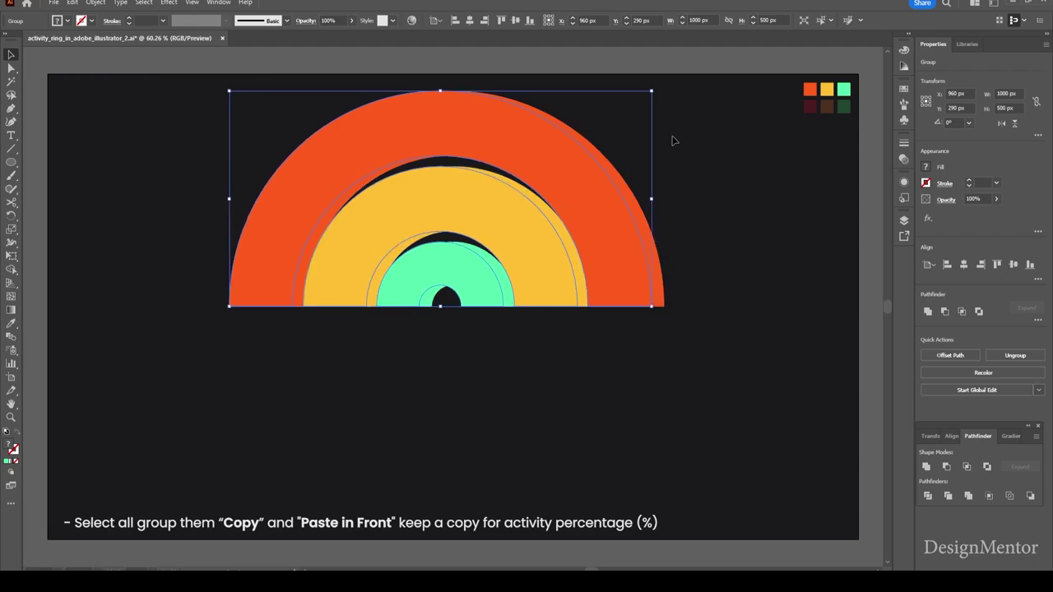
pyautogui.hotkey('shift', 'Left')
pyautogui.hotkey('shift', 'Left')
pyautogui.hotkey('shift', 'Left')
pyautogui.hotkey('shift', 'Left')
pyautogui.hotkey('shift', 'Left')
pyautogui.hotkey('shift', 'Left')
pyautogui.hotkey('shift', 'Left')
pyautogui.hotkey('shift', 'Left')
pyautogui.hotkey('shift', 'Left')
pyautogui.hotkey('shift', 'Left')
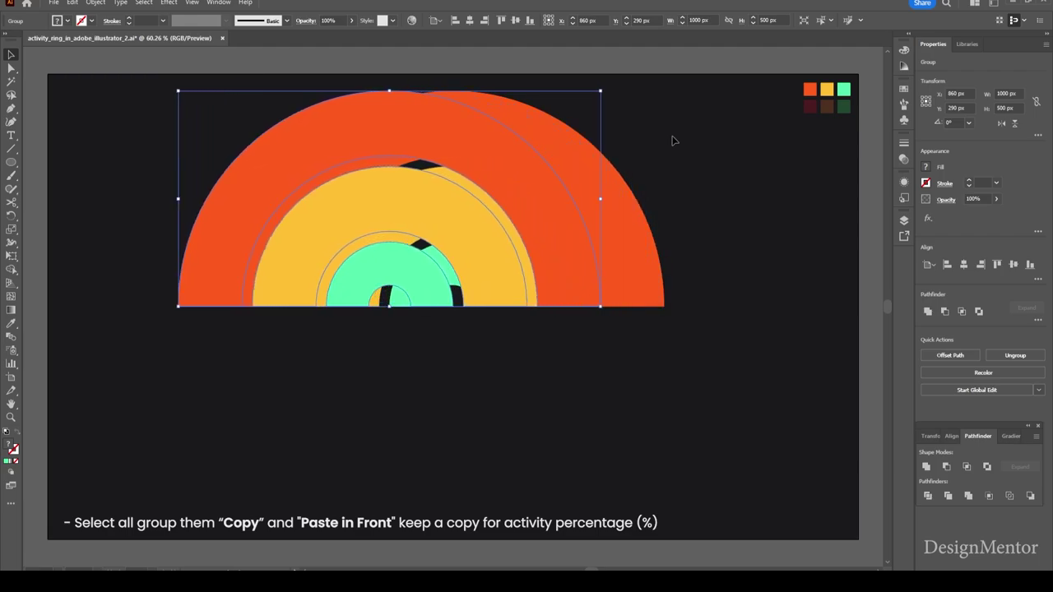
pyautogui.hotkey('shift', 'Left')
pyautogui.hotkey('shift', 'Left')
pyautogui.hotkey('shift', 'Left')
pyautogui.hotkey('shift', 'Left')
pyautogui.hotkey('shift', 'Left')
pyautogui.hotkey('shift', 'Left')
pyautogui.hotkey('shift', 'Left')
pyautogui.hotkey('shift', 'Left')
pyautogui.hotkey('shift', 'Left')
pyautogui.hotkey('shift', 'Left')
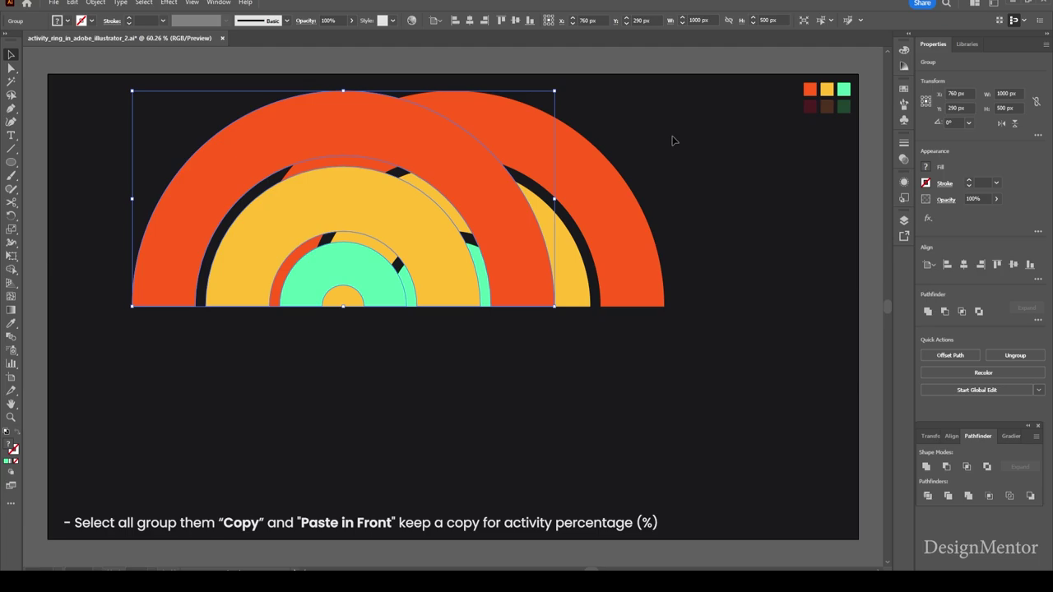
pyautogui.hotkey('shift', 'Left')
pyautogui.hotkey('shift', 'Left')
pyautogui.hotkey('shift', 'Left')
pyautogui.hotkey('shift', 'Left')
pyautogui.hotkey('shift', 'Left')
pyautogui.hotkey('shift', 'Left')
pyautogui.hotkey('shift', 'Left')
pyautogui.hotkey('shift', 'Left')
pyautogui.hotkey('shift', 'Left')
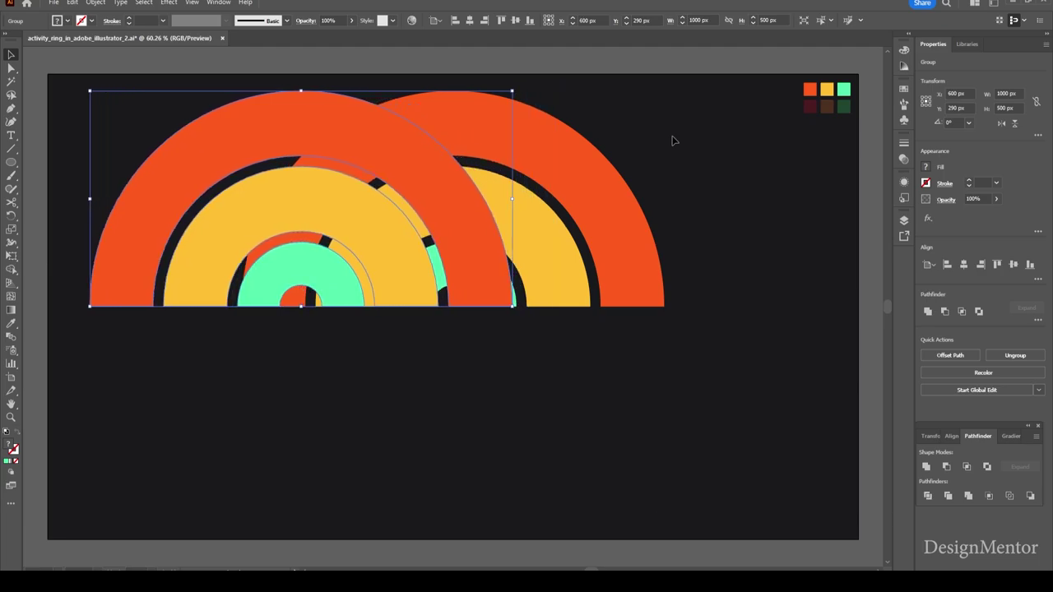
# - Set the right ring group's opacity to 20%
pyautogui.click(672, 141)
pyautogui.click(605, 211)
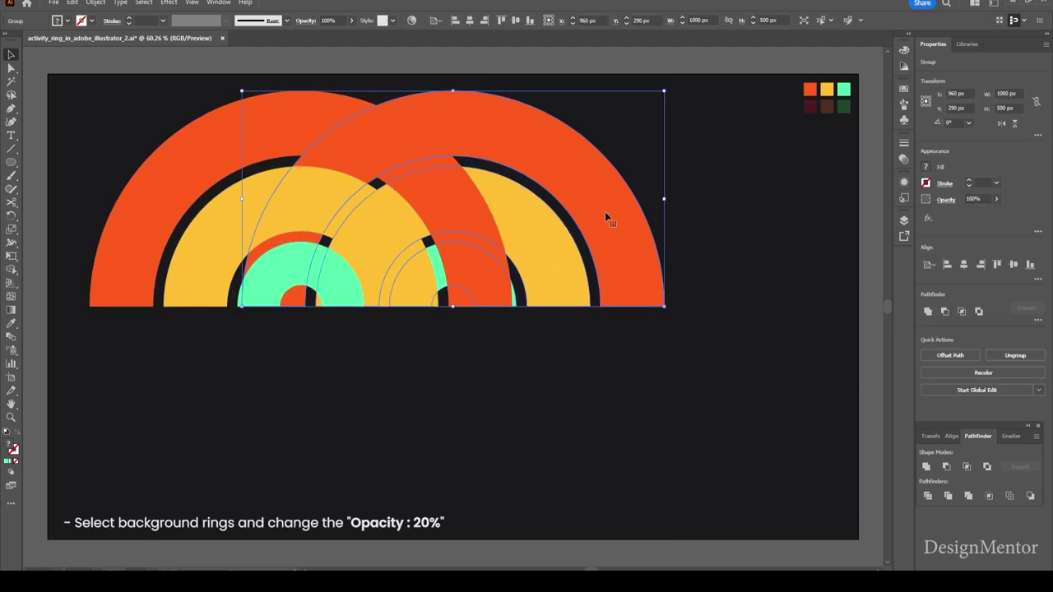
pyautogui.click(978, 199)
pyautogui.write('20')
pyautogui.press('Return')
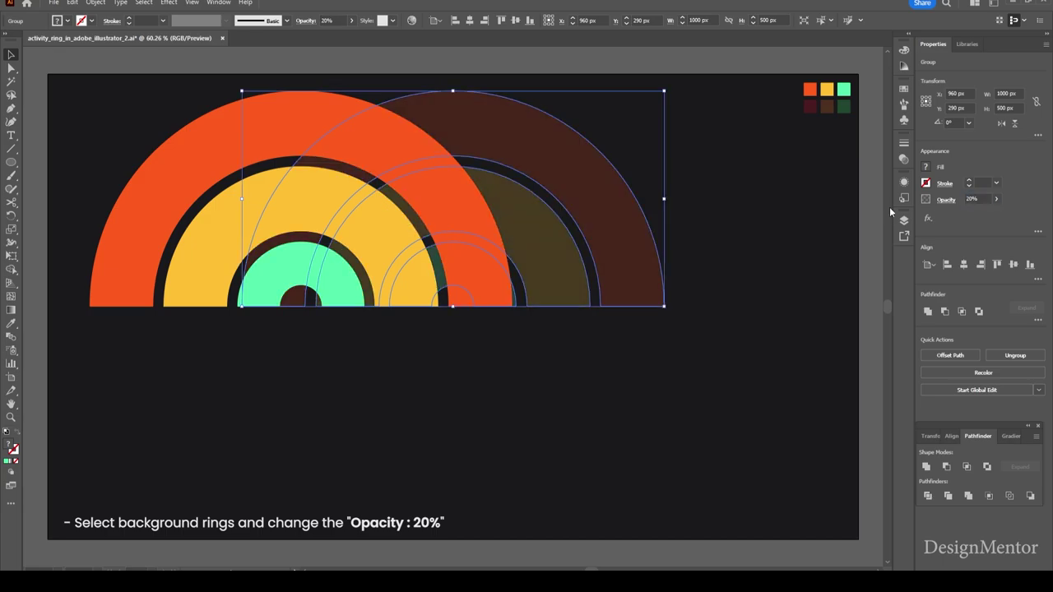
# - Move the bright ring group exactly over the dim set and ungroup it
pyautogui.click(755, 343)
pyautogui.click(375, 143)
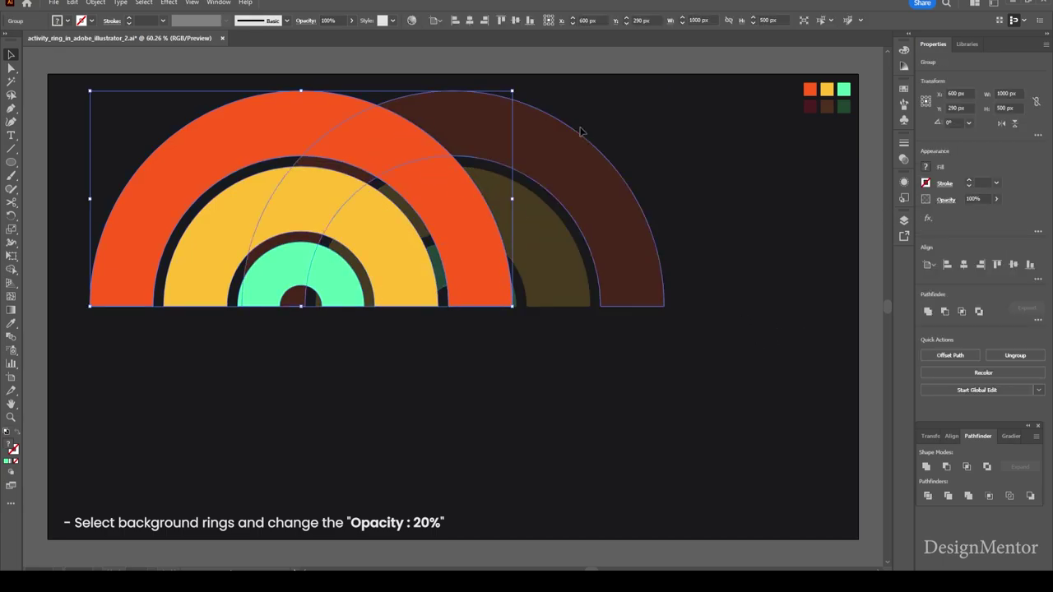
pyautogui.moveTo(429, 169); pyautogui.dragTo(582, 168)
pyautogui.rightClick(583, 164)
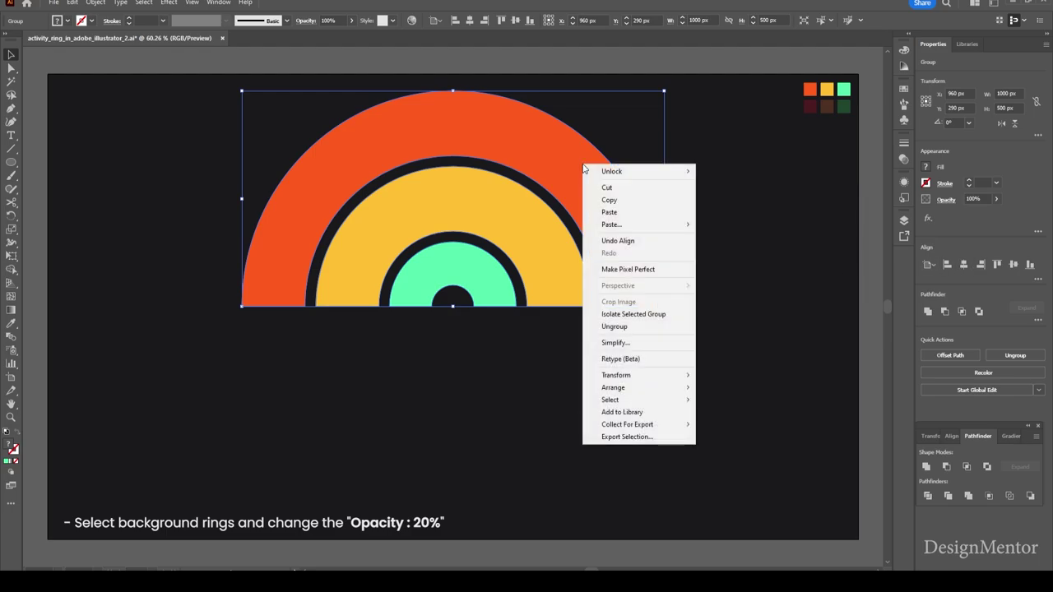
pyautogui.click(642, 326)
pyautogui.click(736, 181)
pyautogui.click(583, 169)
pyautogui.click(694, 159)
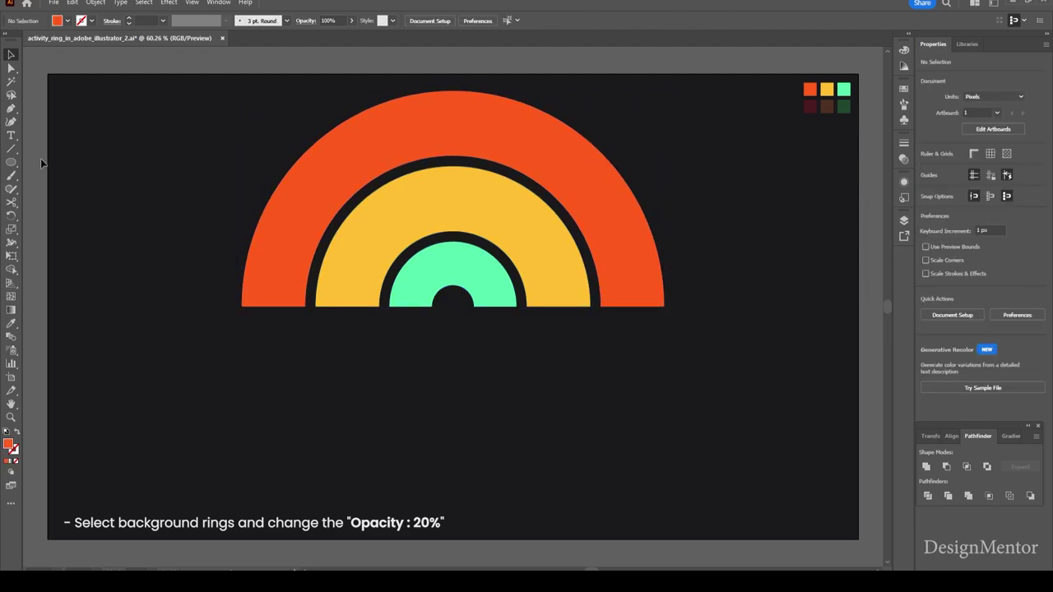
pyautogui.click(12, 149)
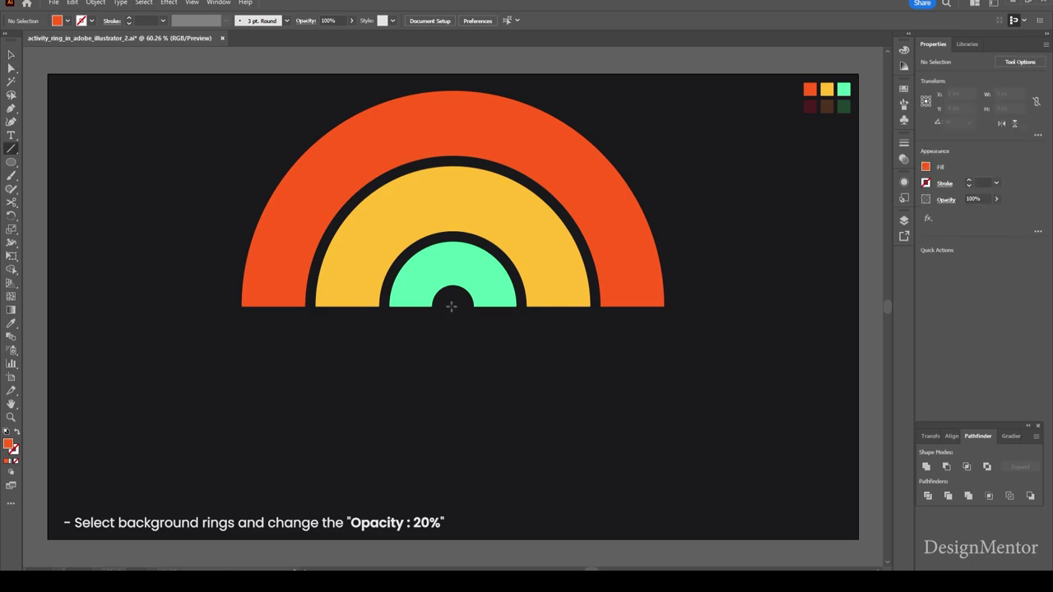
# - Set a 1 pt stroke with no fill and draw a line from the arcs' centre past the outer arc
pyautogui.click(90, 21)
pyautogui.click(24, 42)
pyautogui.click(67, 21)
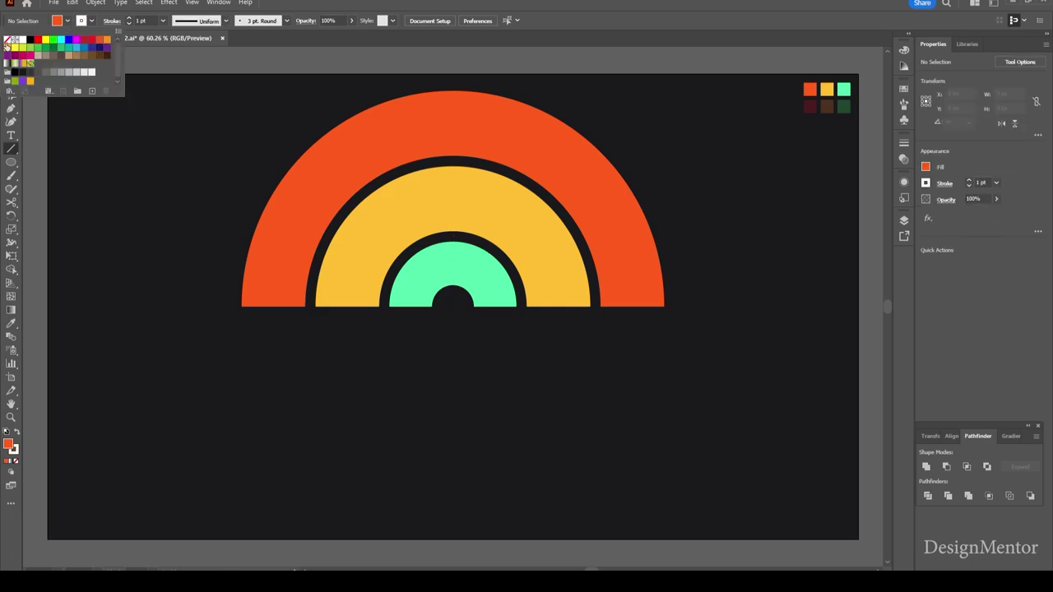
pyautogui.click(7, 39)
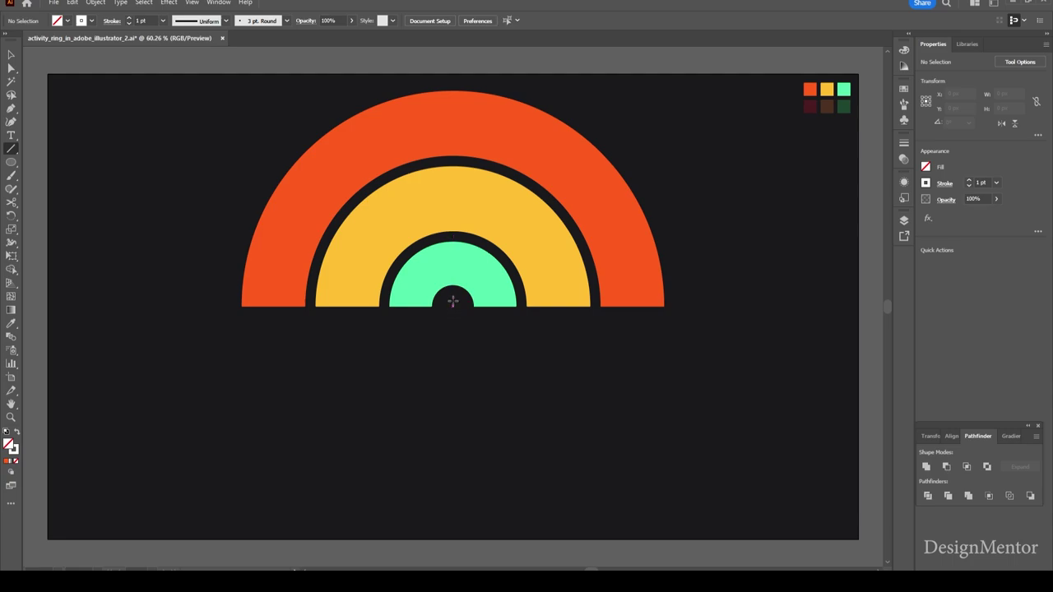
pyautogui.moveTo(453, 304)
pyautogui.mouseDown()
pyautogui.moveTo(446, 78)
pyautogui.moveTo(406, 80)
pyautogui.mouseUp()
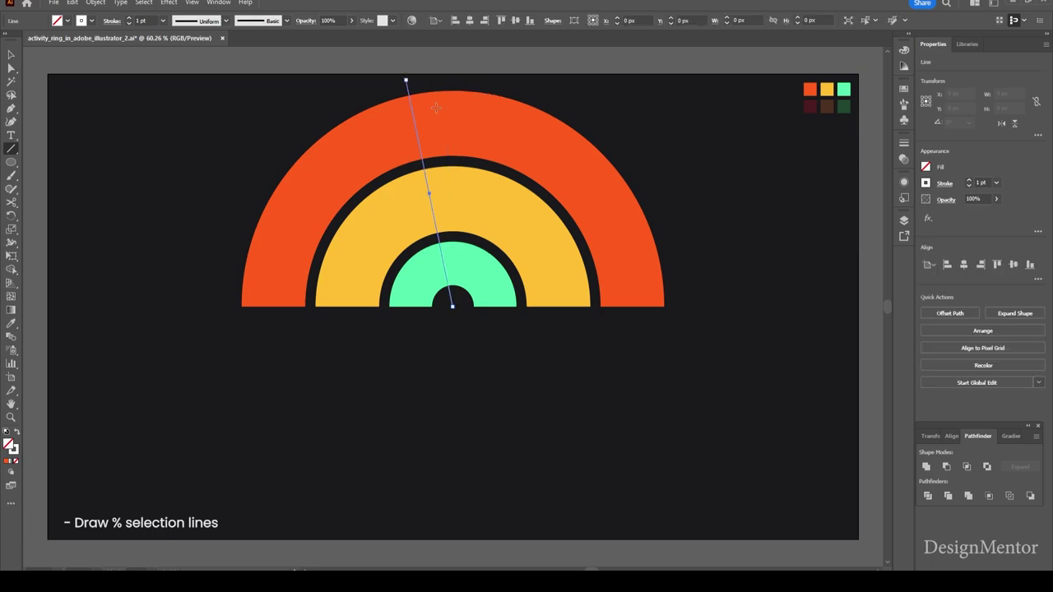
# - Duplicate the line, anchor its bottom at the centre and swing it to about 118°
pyautogui.keyDown('ctrl'); pyautogui.click(500, 363); pyautogui.keyUp('ctrl')
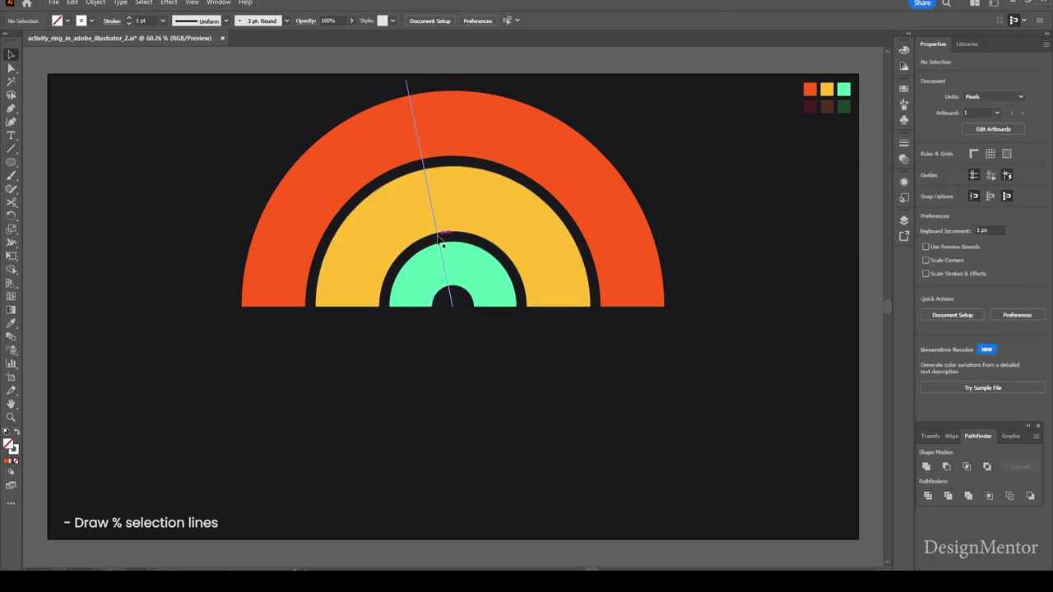
pyautogui.click(437, 238)
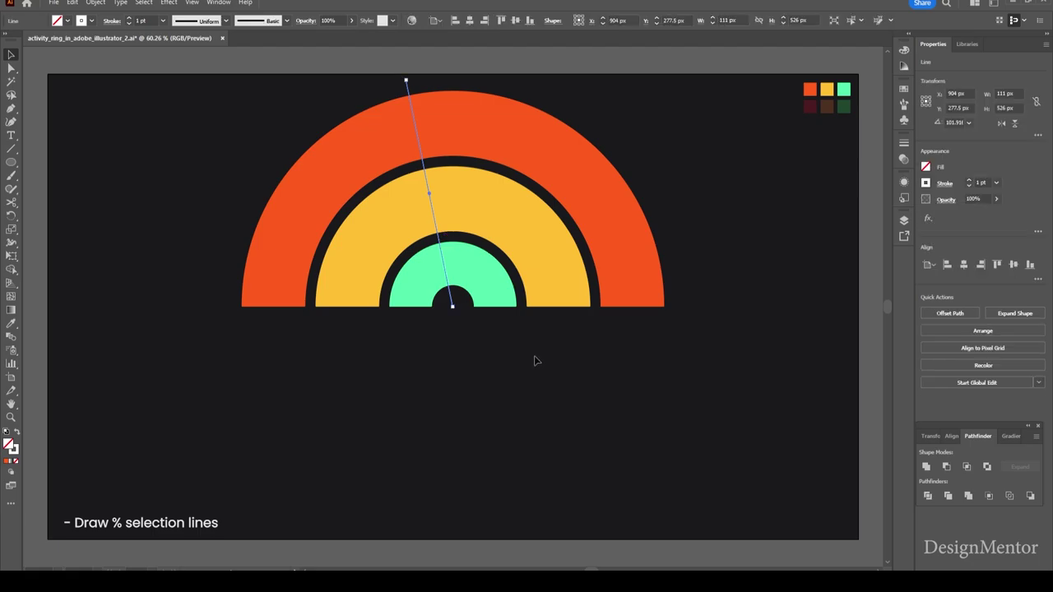
pyautogui.click(534, 360)
pyautogui.click(408, 85)
pyautogui.hotkey('shift', 'Left')
pyautogui.hotkey('shift', 'Left')
pyautogui.hotkey('shift', 'Left')
pyautogui.hotkey('shift', 'Left')
pyautogui.hotkey('shift', 'Left')
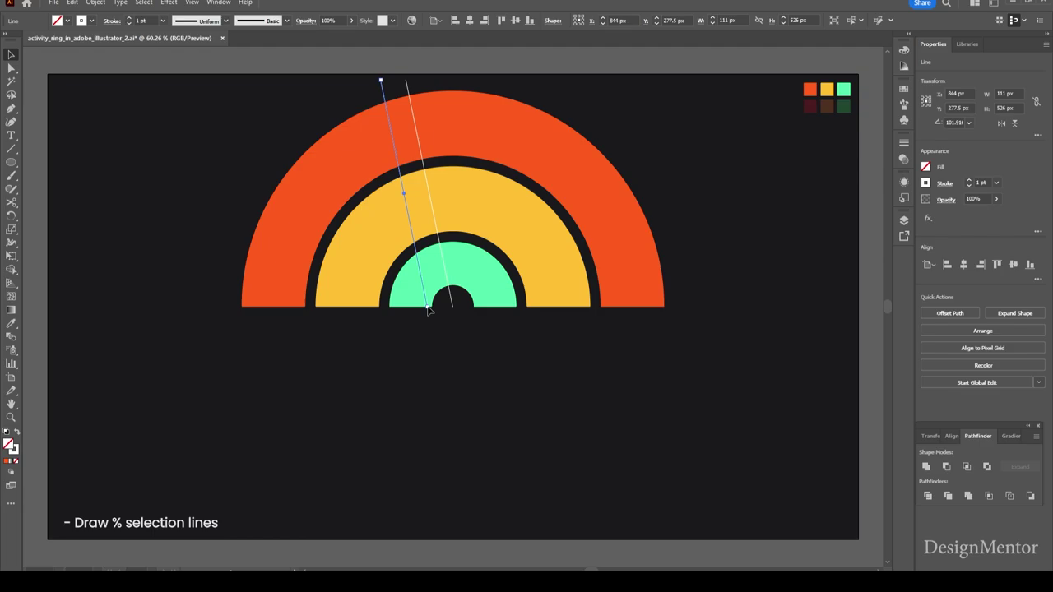
pyautogui.moveTo(427, 308); pyautogui.dragTo(452, 307)
pyautogui.moveTo(381, 83); pyautogui.dragTo(343, 97)
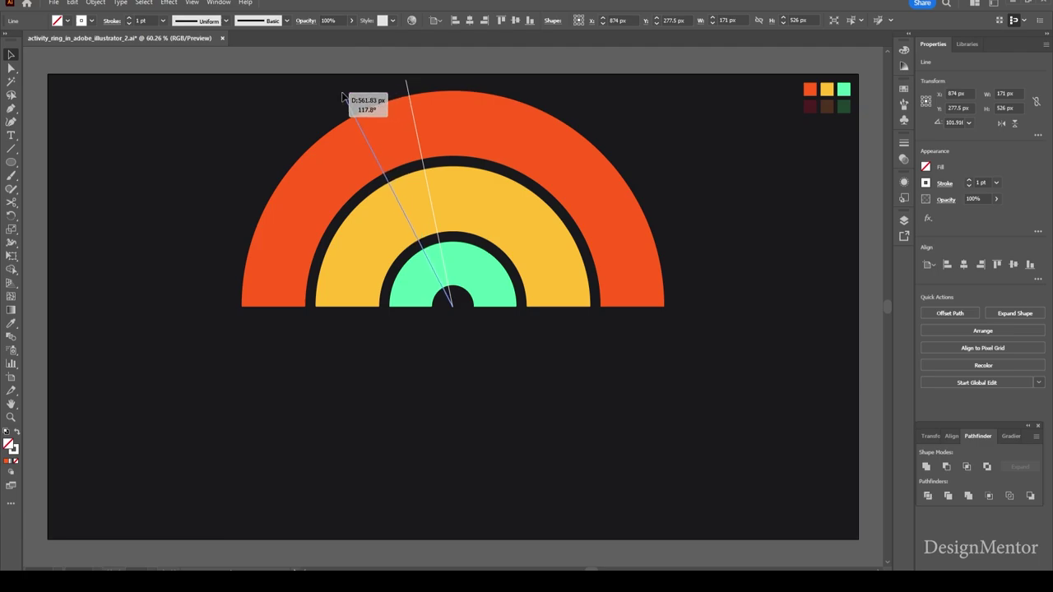
pyautogui.moveTo(343, 93); pyautogui.dragTo(343, 93)
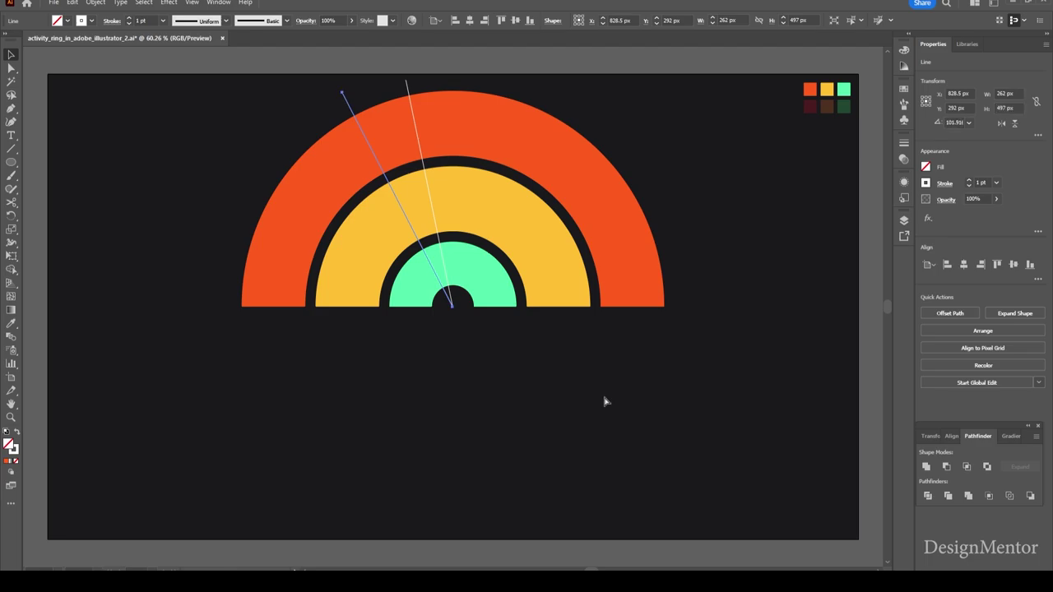
# - Duplicate the second line and swing the third copy further left, anchored at the centre
pyautogui.press('Left')
pyautogui.press('Left')
pyautogui.press('Left')
pyautogui.click(303, 85)
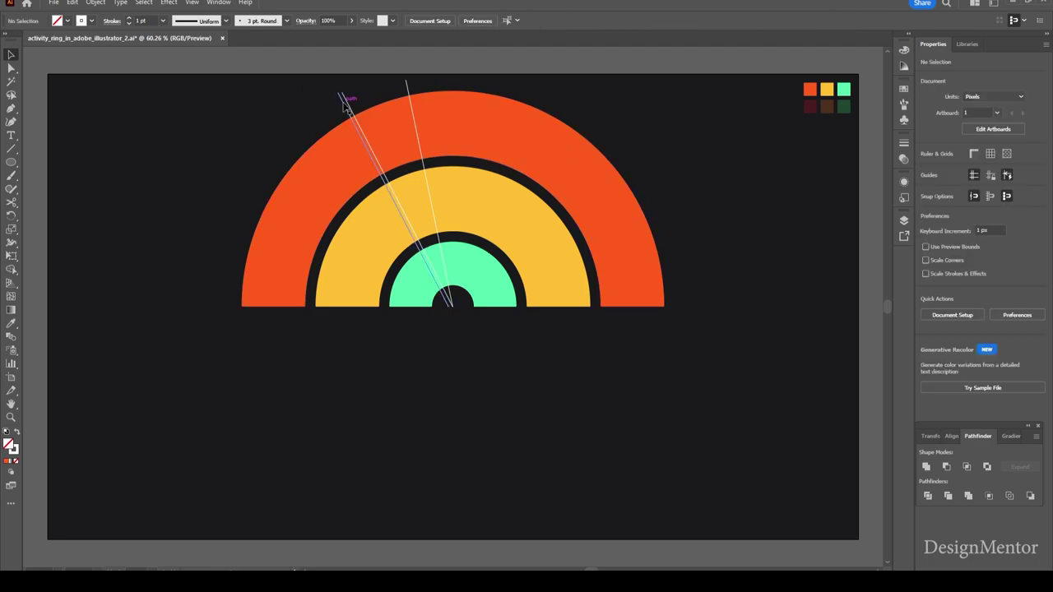
pyautogui.click(338, 94)
pyautogui.moveTo(338, 94); pyautogui.dragTo(283, 154)
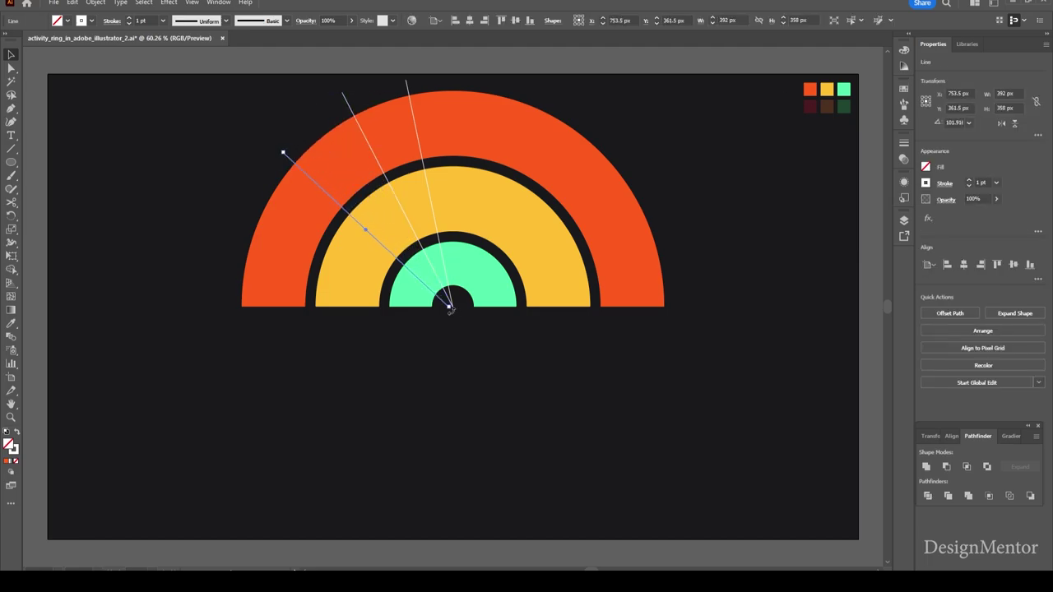
pyautogui.moveTo(449, 308); pyautogui.dragTo(453, 306)
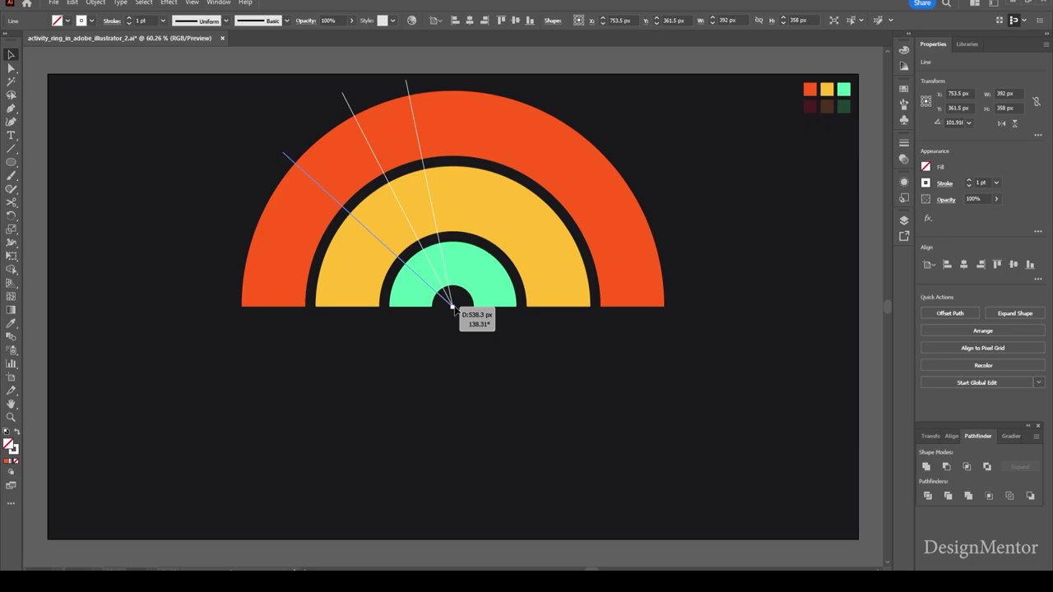
pyautogui.click(506, 386)
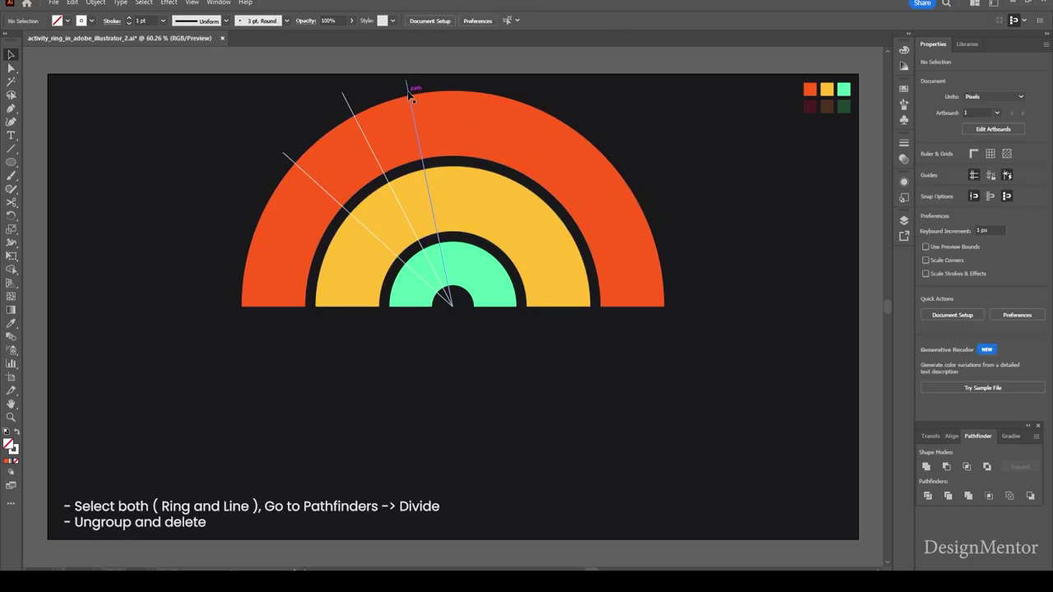
# - Divide the orange outer ring at the guide line, ungroup it and delete the right piece
pyautogui.click(437, 115)
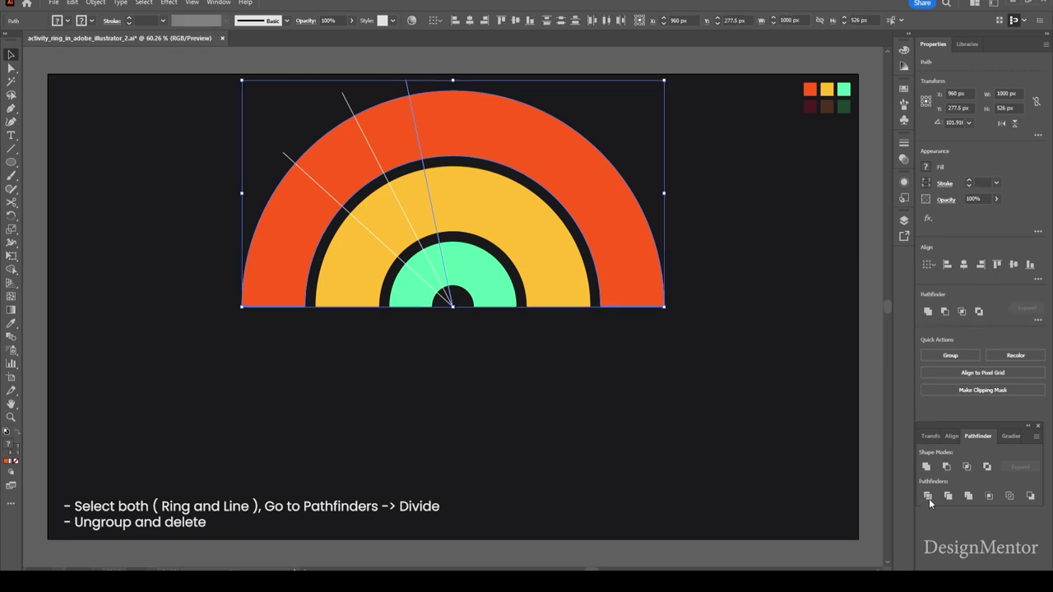
pyautogui.click(929, 497)
pyautogui.click(729, 148)
pyautogui.click(452, 115)
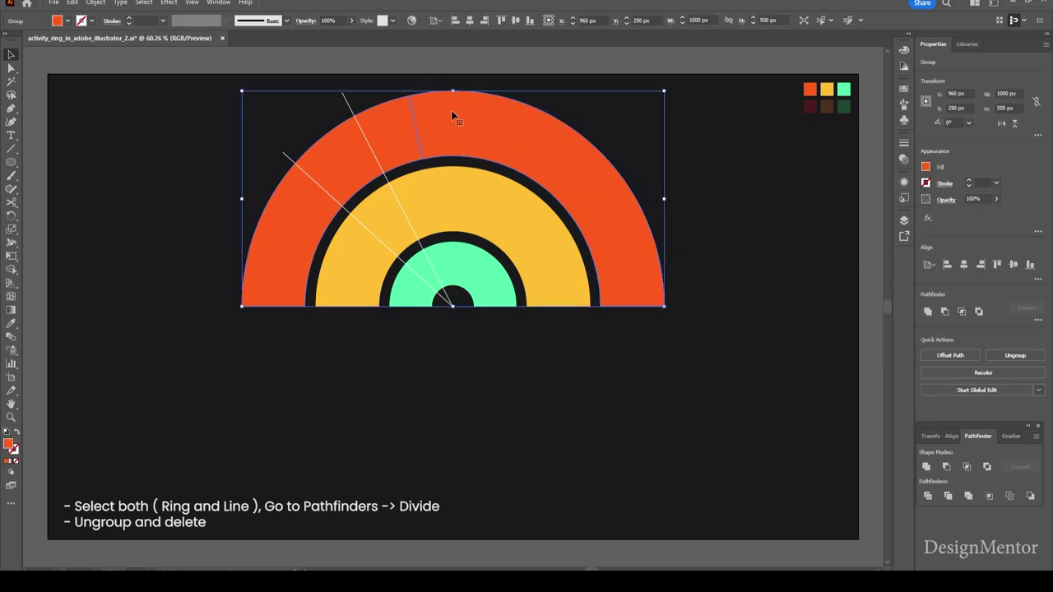
pyautogui.rightClick(452, 116)
pyautogui.click(500, 274)
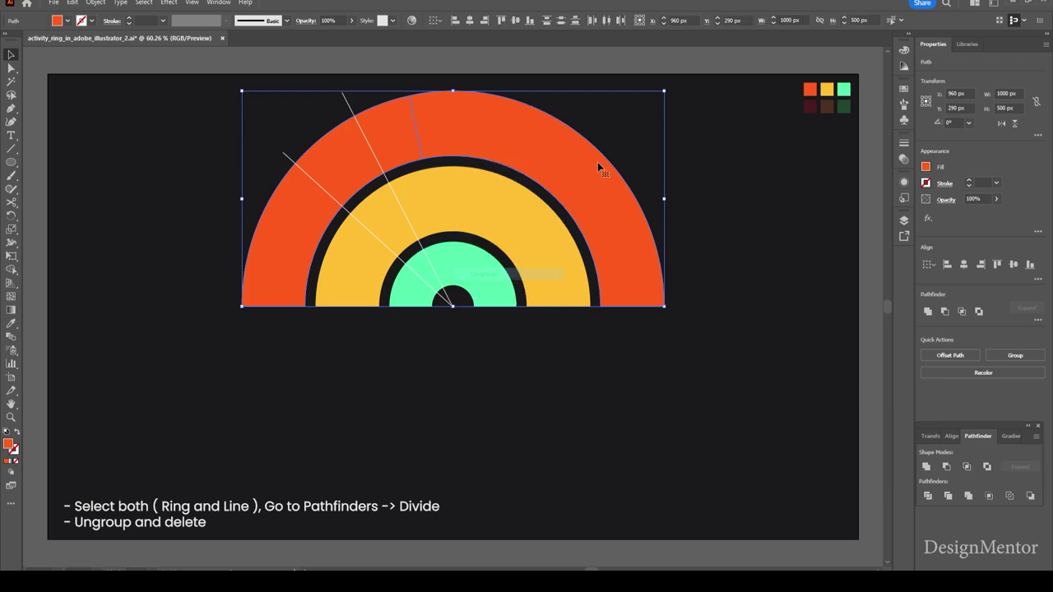
pyautogui.click(598, 122)
pyautogui.click(531, 129)
pyautogui.press('Delete')
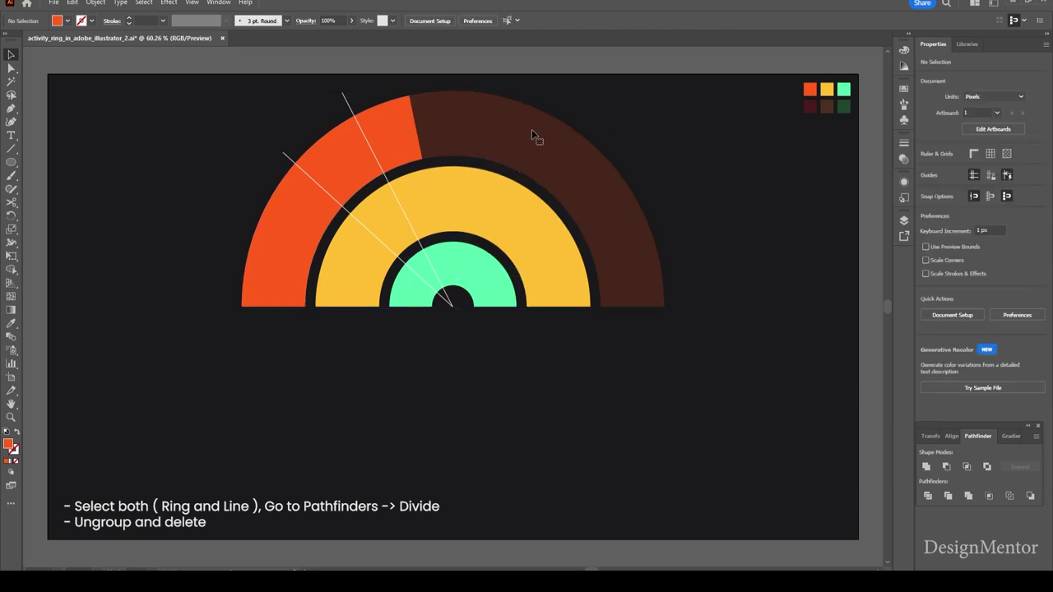
# - Select the second guide line together with the yellow ring
pyautogui.click(392, 182)
pyautogui.keyDown('shift'); pyautogui.click(442, 206); pyautogui.keyUp('shift')
pyautogui.rightClick(442, 206)
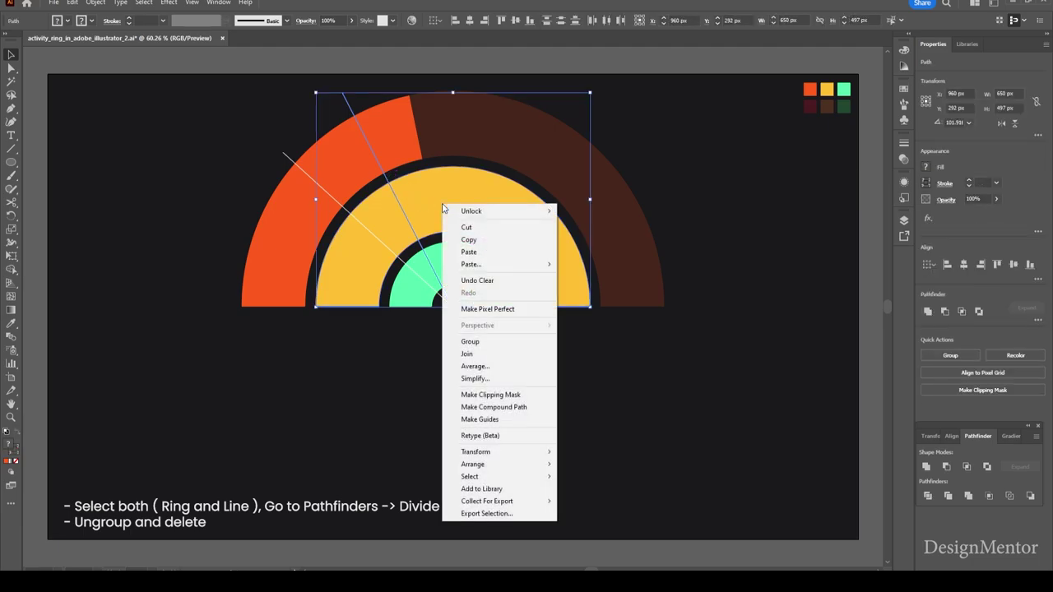
pyautogui.click(583, 348)
pyautogui.click(597, 366)
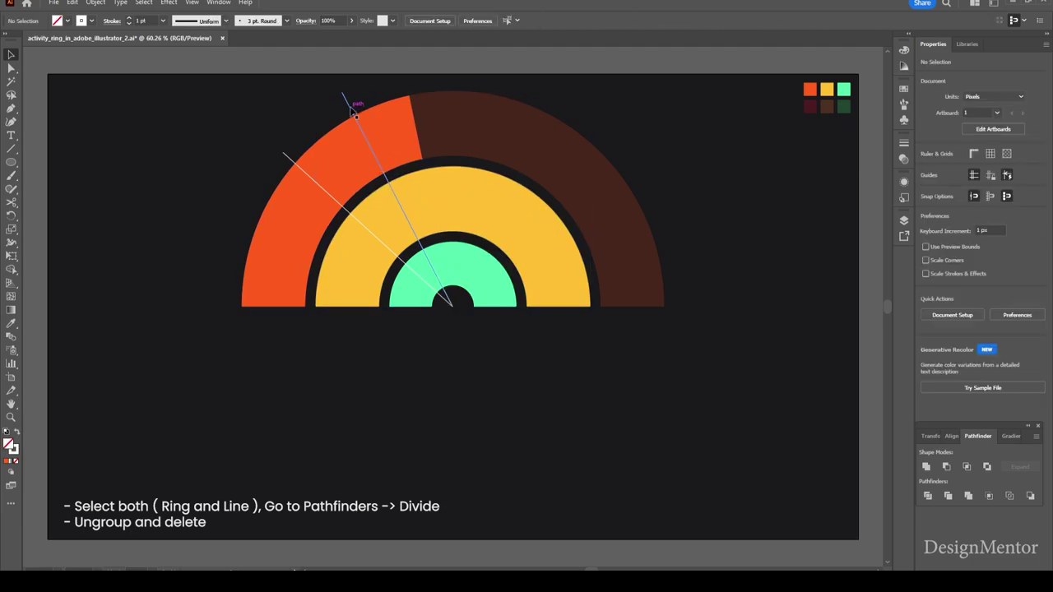
pyautogui.click(417, 179)
pyautogui.keyDown('shift'); pyautogui.click(445, 201); pyautogui.keyUp('shift')
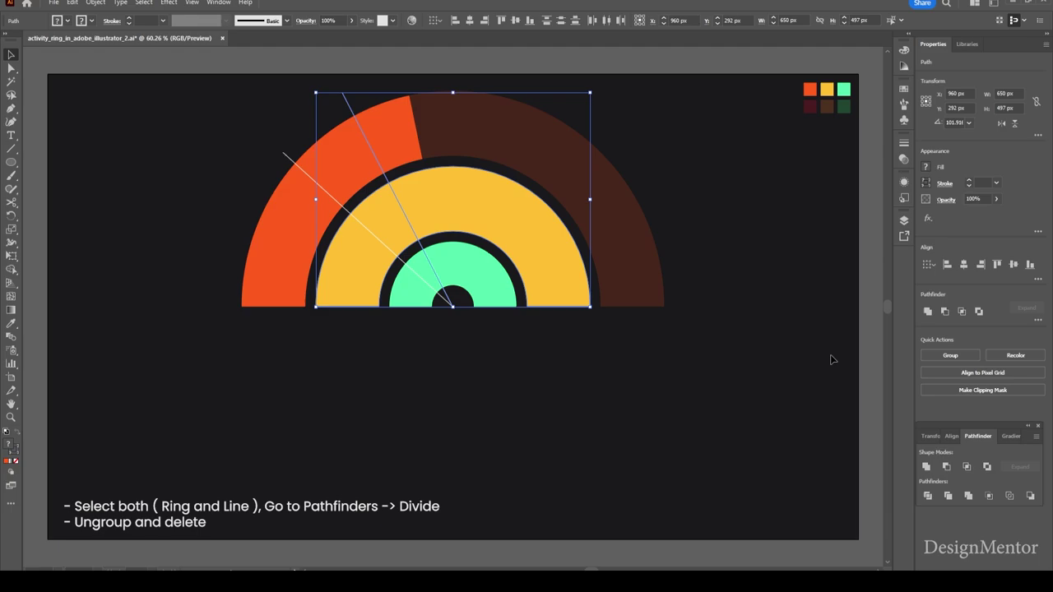
# - Divide the yellow ring at the second line, ungroup the pieces and delete the right yellow piece
pyautogui.click(928, 497)
pyautogui.click(701, 242)
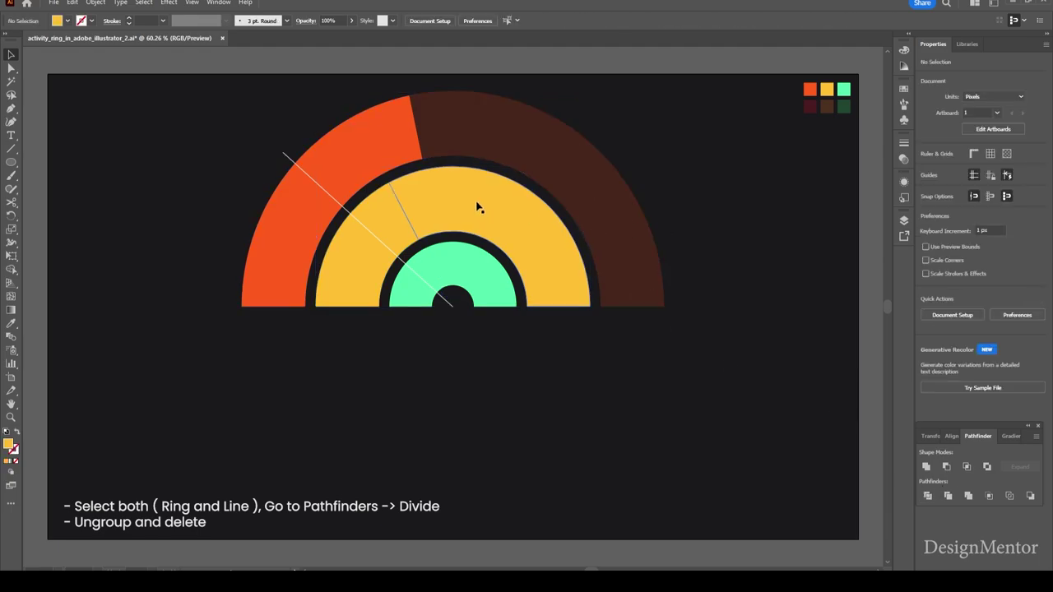
pyautogui.rightClick(478, 205)
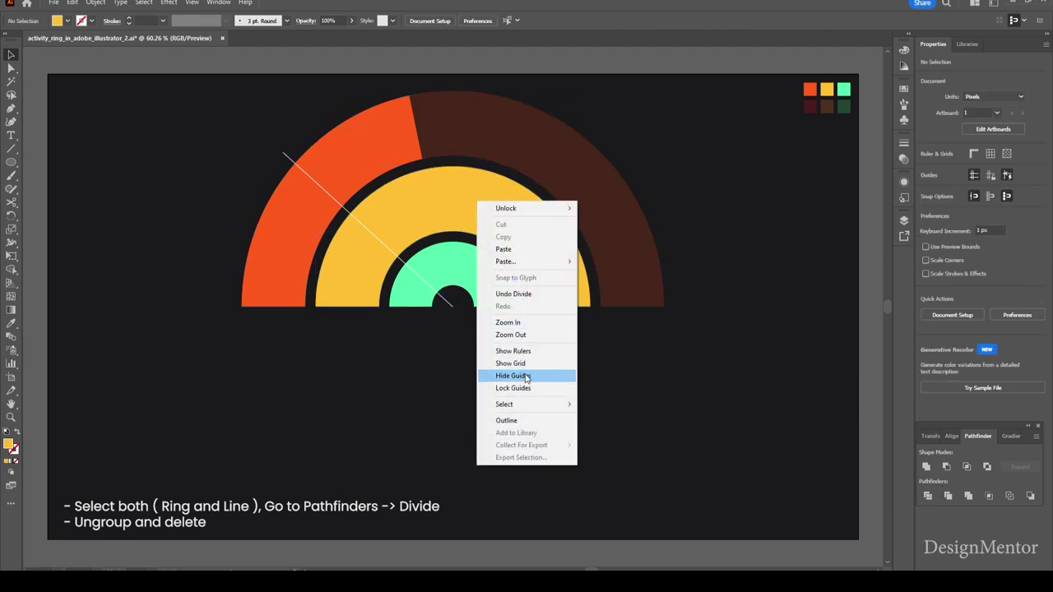
pyautogui.click(702, 279)
pyautogui.click(489, 216)
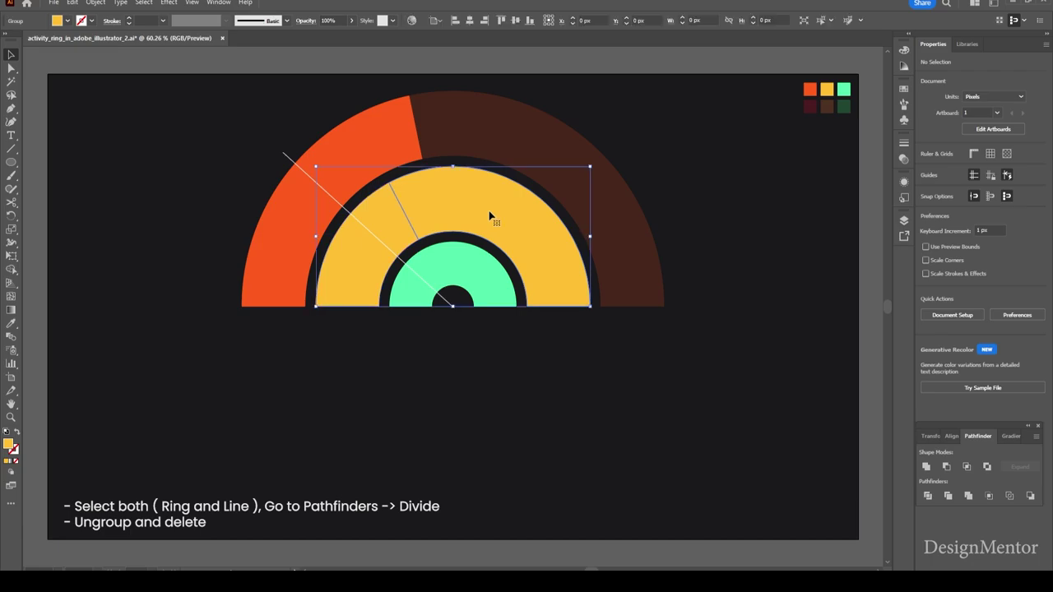
pyautogui.rightClick(490, 215)
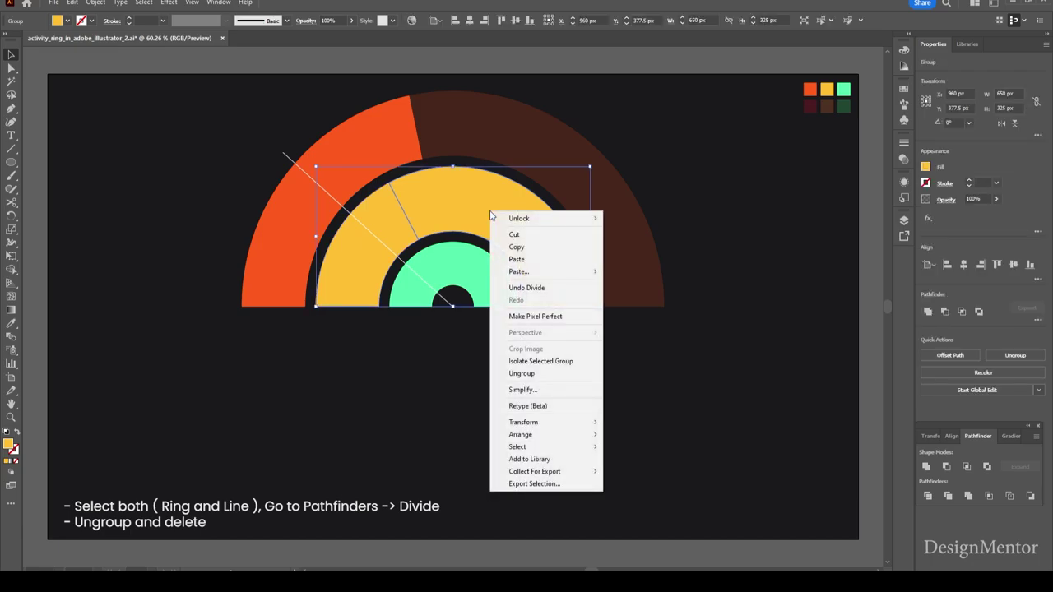
pyautogui.click(521, 374)
pyautogui.click(486, 193)
pyautogui.press('Delete')
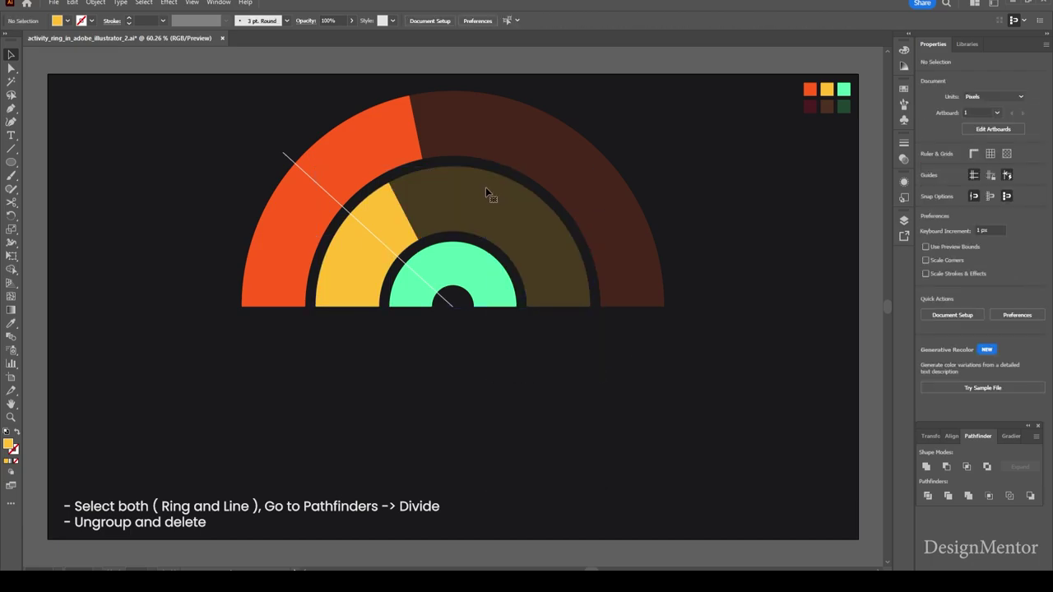
pyautogui.click(405, 263)
# - Divide the green ring at the diagonal line, ungroup and delete the right green piece
pyautogui.keyDown('shift'); pyautogui.click(425, 263); pyautogui.keyUp('shift')
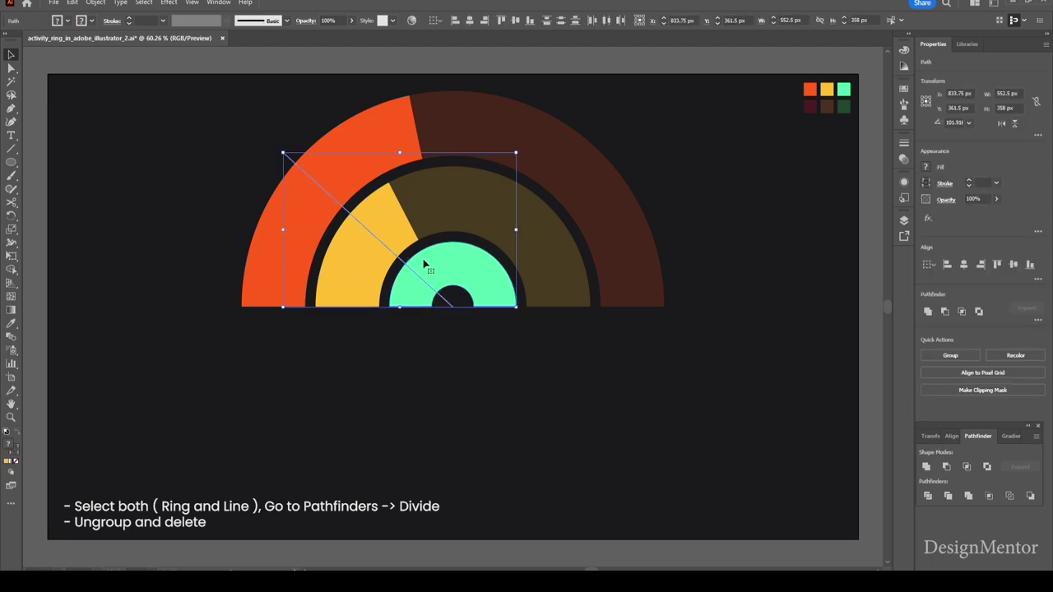
pyautogui.click(928, 497)
pyautogui.click(623, 434)
pyautogui.click(439, 259)
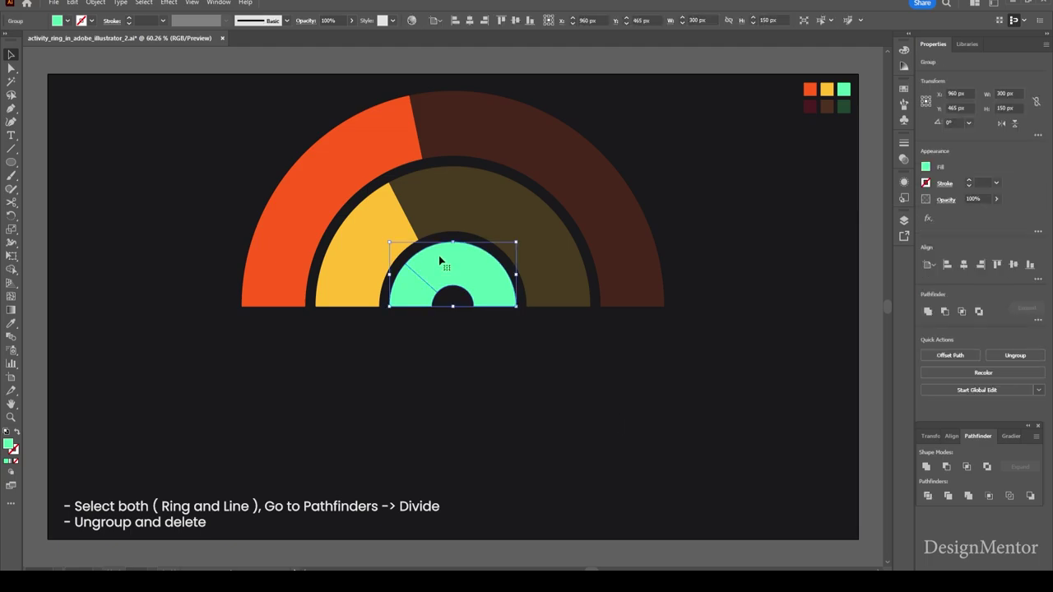
pyautogui.rightClick(440, 261)
pyautogui.click(494, 416)
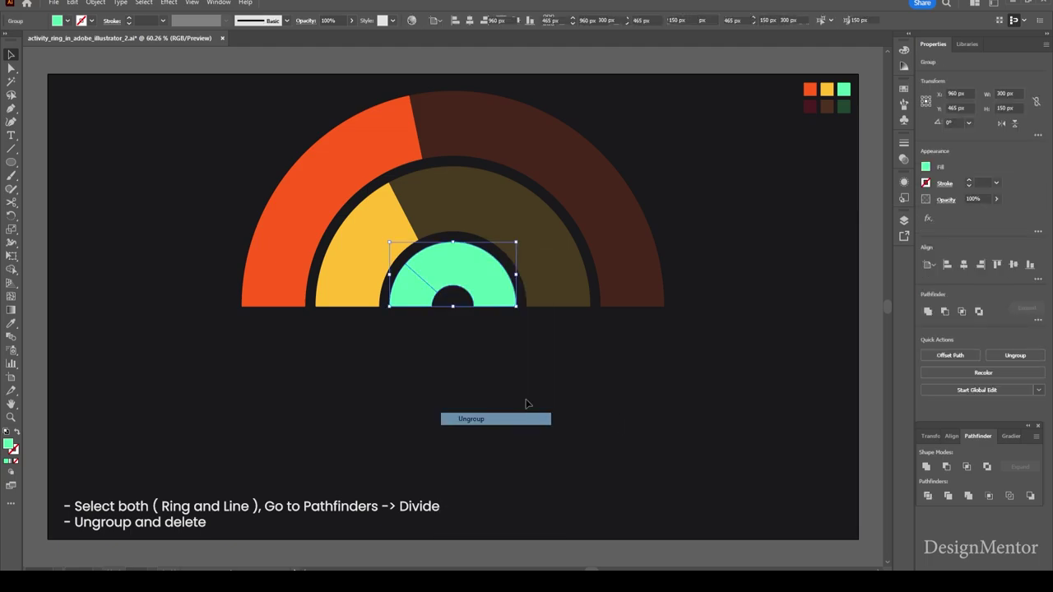
pyautogui.click(485, 354)
pyautogui.click(463, 270)
pyautogui.press('Delete')
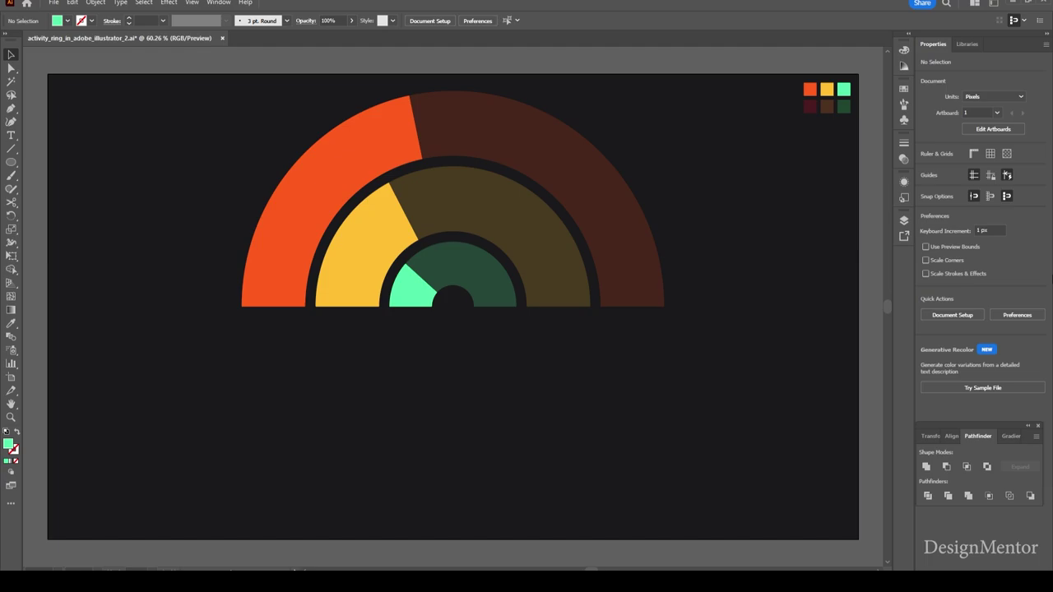
pyautogui.click(904, 219)
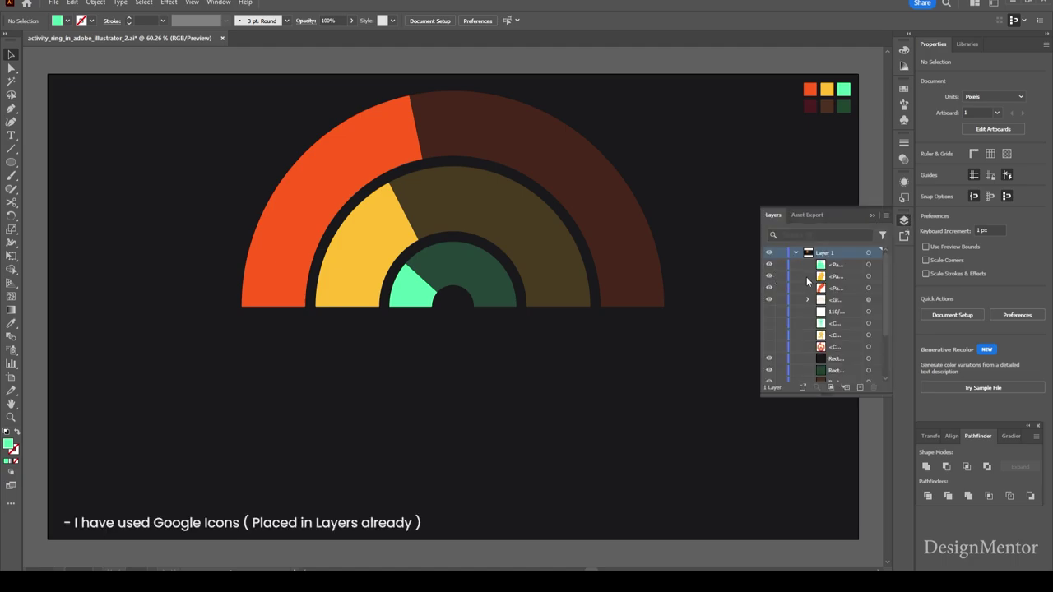
# - Turn on visibility for the green figure, runner and flame icon layers and the 110/3000 text
pyautogui.click(796, 253)
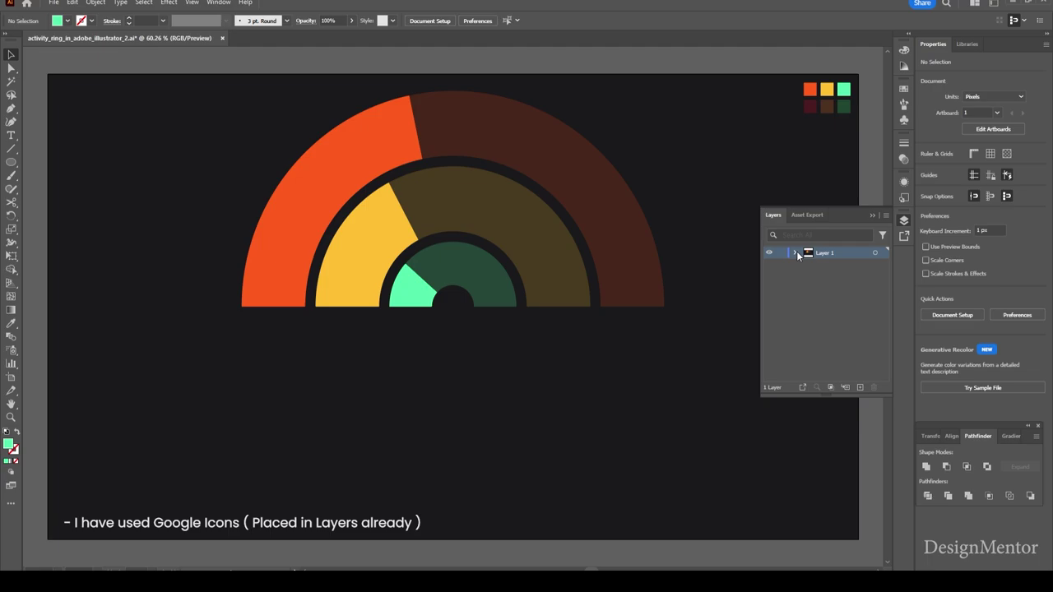
pyautogui.click(795, 253)
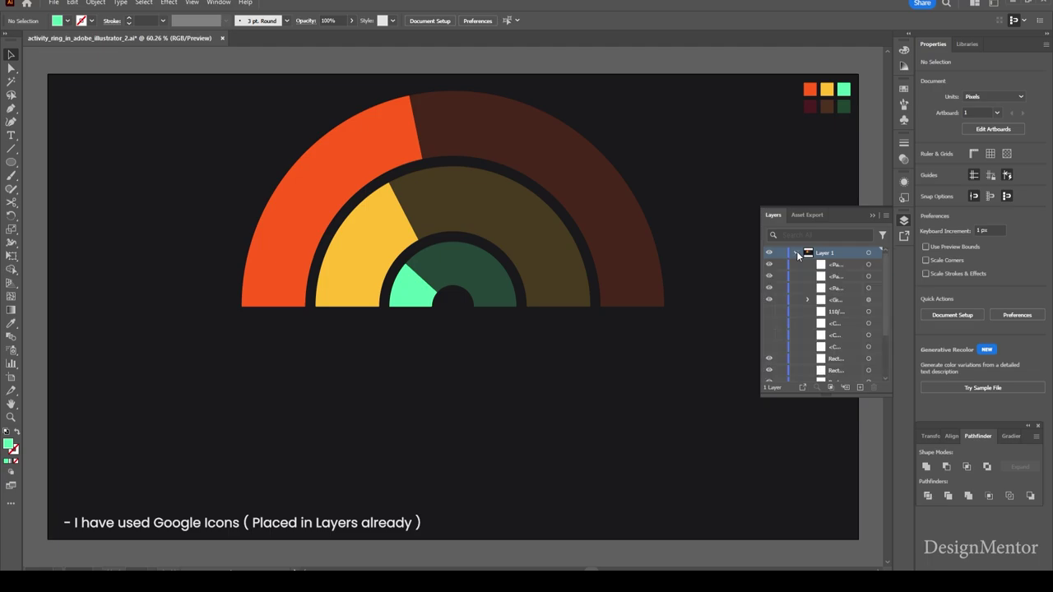
pyautogui.click(771, 325)
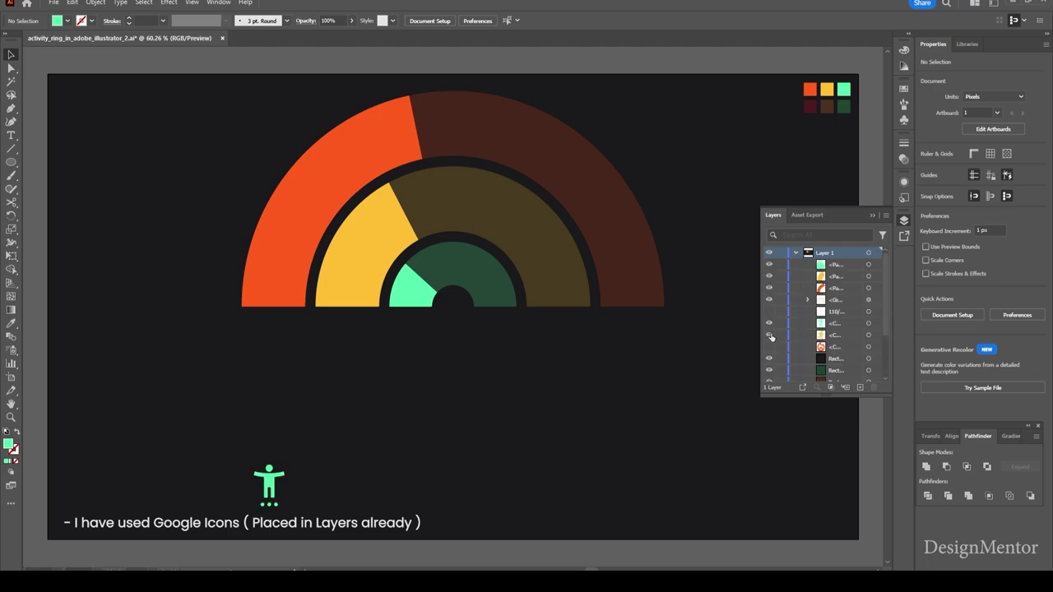
pyautogui.click(771, 335)
pyautogui.click(770, 347)
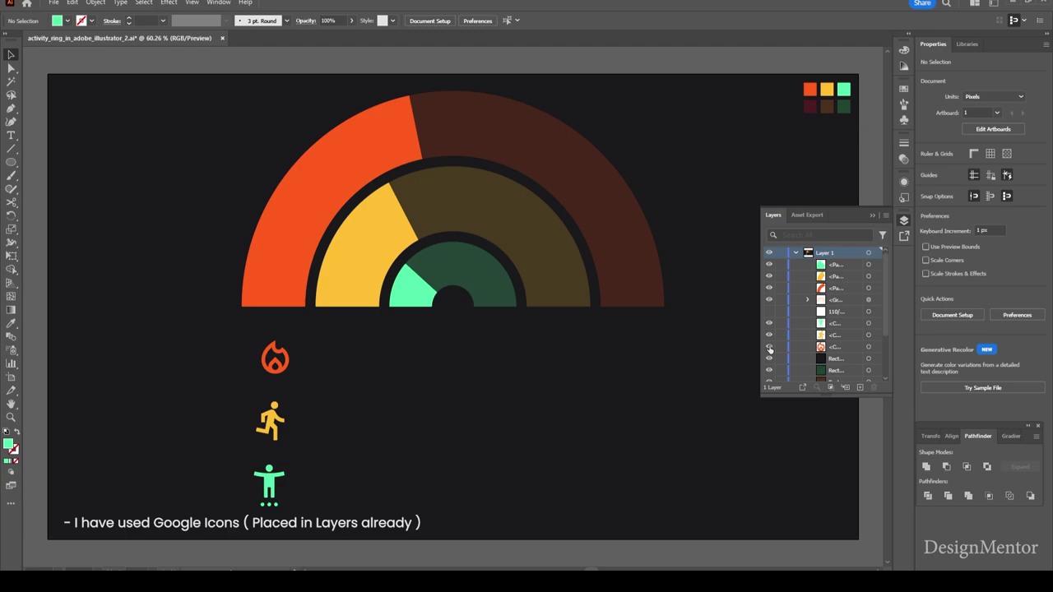
pyautogui.click(770, 312)
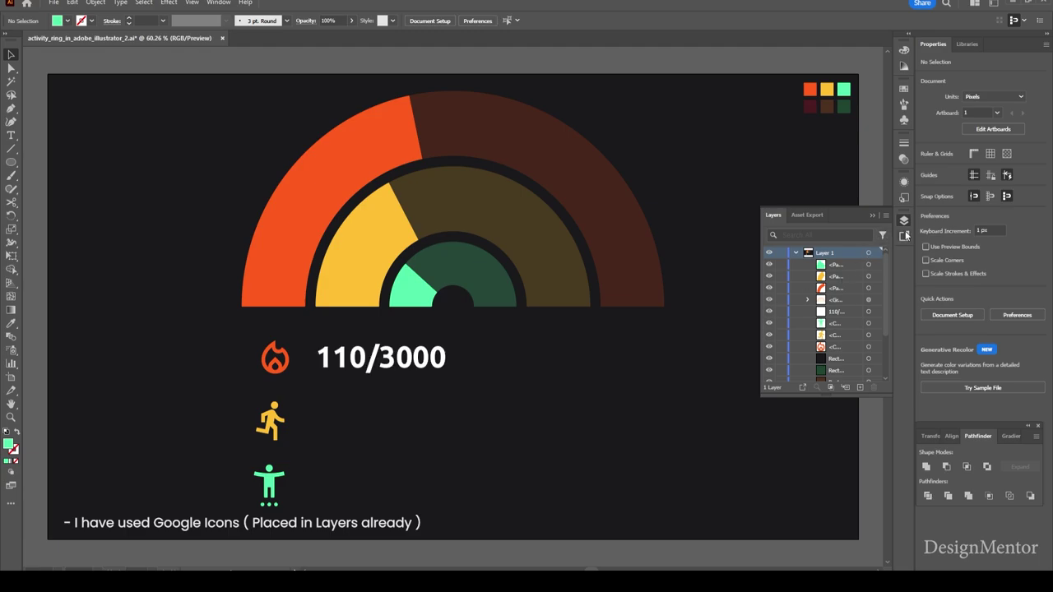
# - Duplicate the 110/3000 text and position the copy beside the runner icon
pyautogui.click(904, 220)
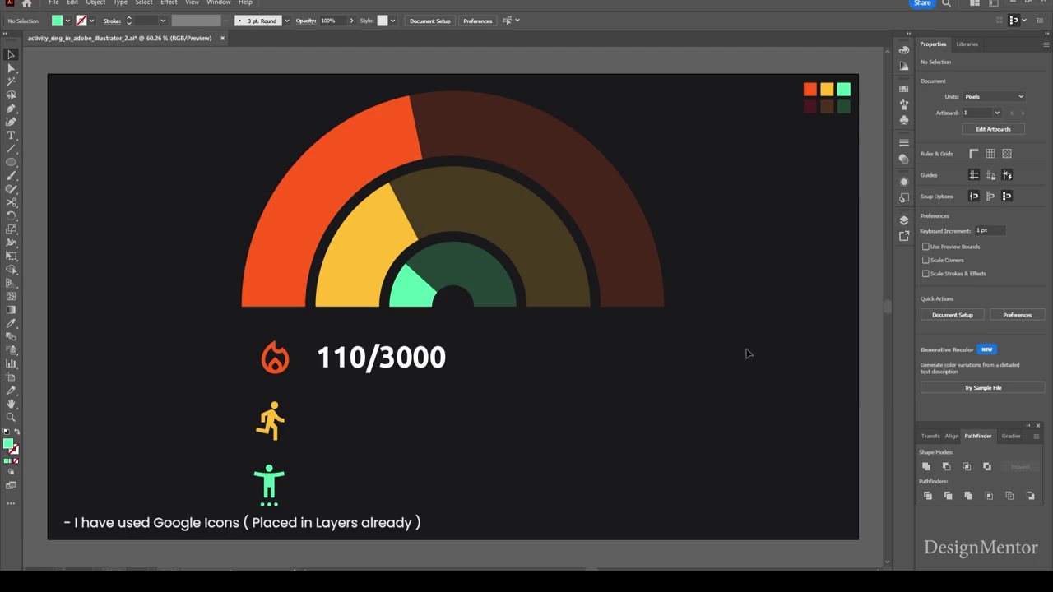
pyautogui.click(420, 368)
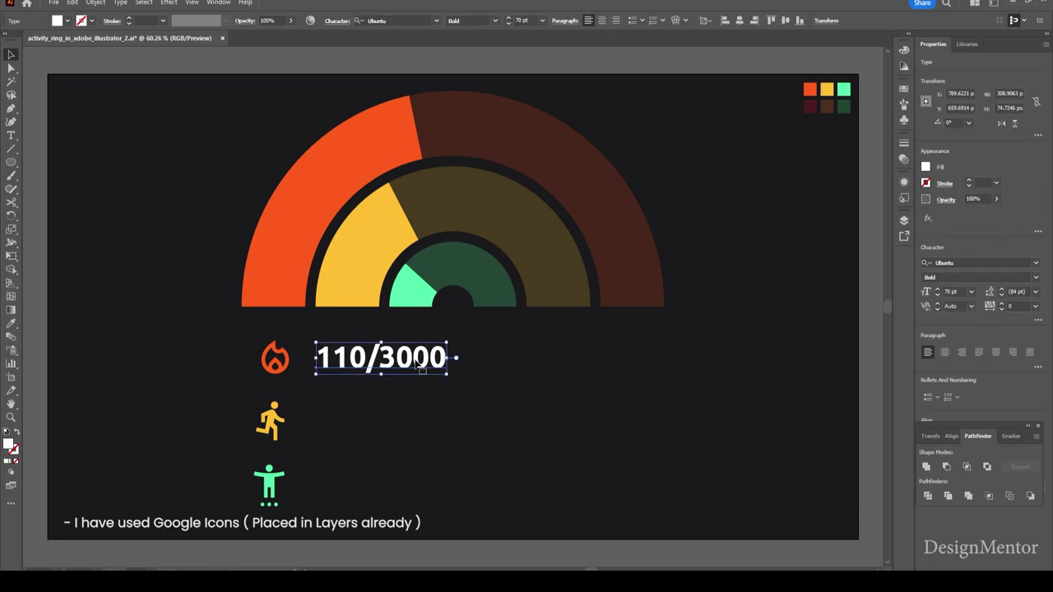
pyautogui.moveTo(419, 369); pyautogui.dragTo(420, 390)
pyautogui.hotkey('shift', 'Down')
pyautogui.hotkey('shift', 'Down')
pyautogui.hotkey('shift', 'Down')
pyautogui.hotkey('shift', 'Down')
pyautogui.hotkey('shift', 'Down')
pyautogui.hotkey('shift', 'Down')
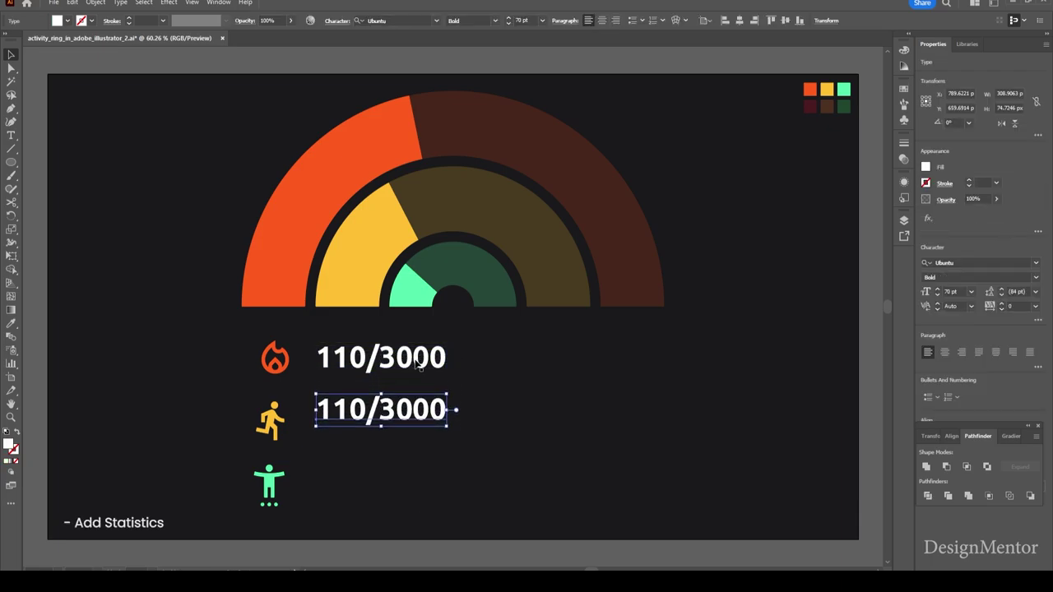
pyautogui.hotkey('shift', 'Down')
pyautogui.hotkey('shift', 'Down')
pyautogui.hotkey('shift', 'Down')
pyautogui.hotkey('shift', 'Down')
pyautogui.hotkey('shift', 'Down')
pyautogui.hotkey('shift', 'Up')
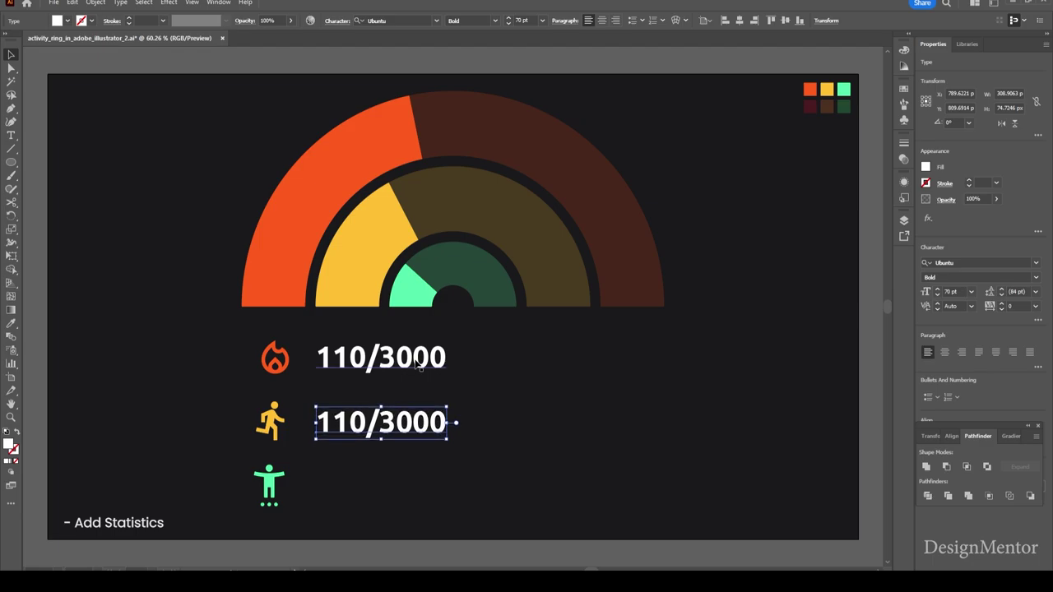
# - Edit the copied text with the Type tool to read 2280/8000
pyautogui.press('t')
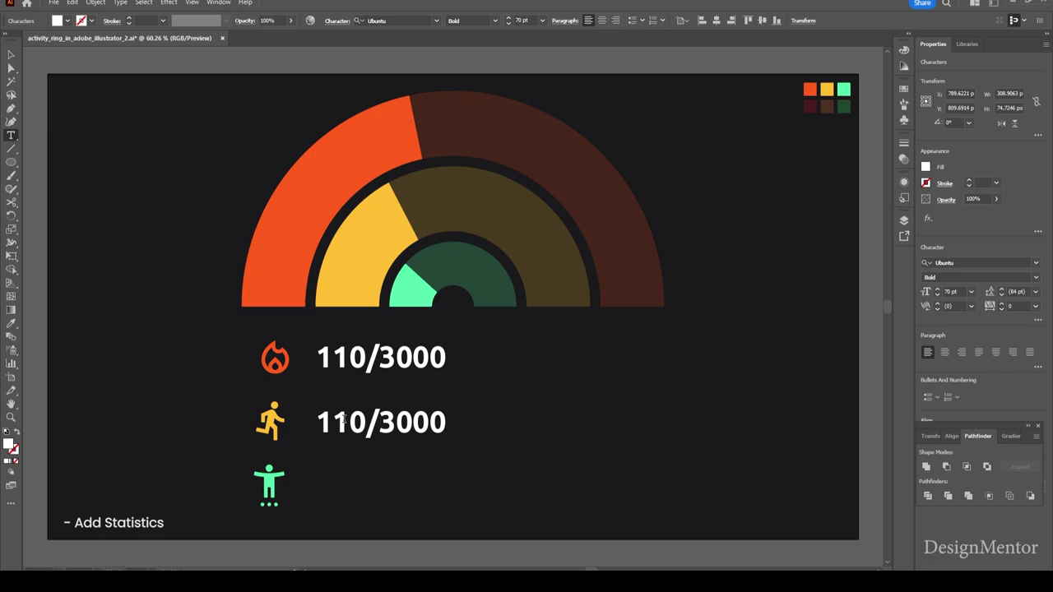
pyautogui.click(353, 421)
pyautogui.doubleClick(353, 421)
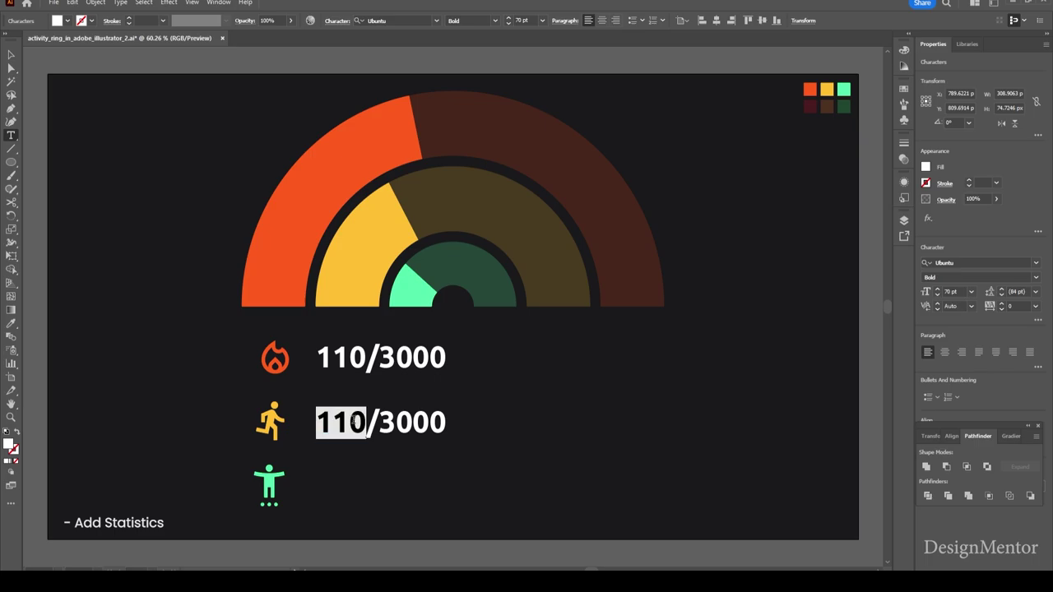
pyautogui.write('2280')
pyautogui.press('Right')
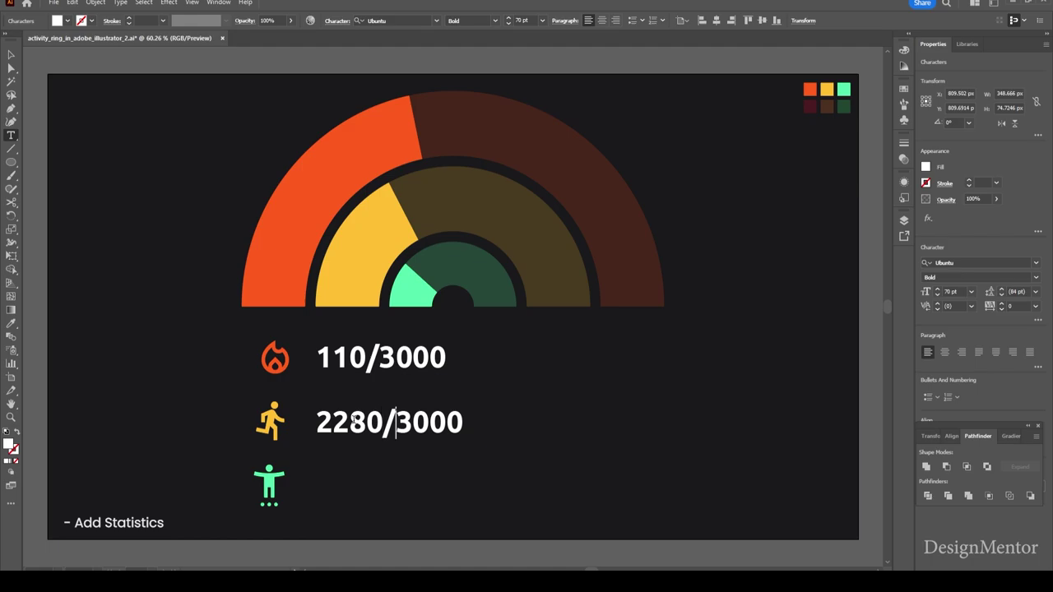
pyautogui.hotkey('shift', 'Right')
pyautogui.write('8')
# - Duplicate the 2280/8000 text and move the copy down beside the green figure icon
pyautogui.click(11, 54)
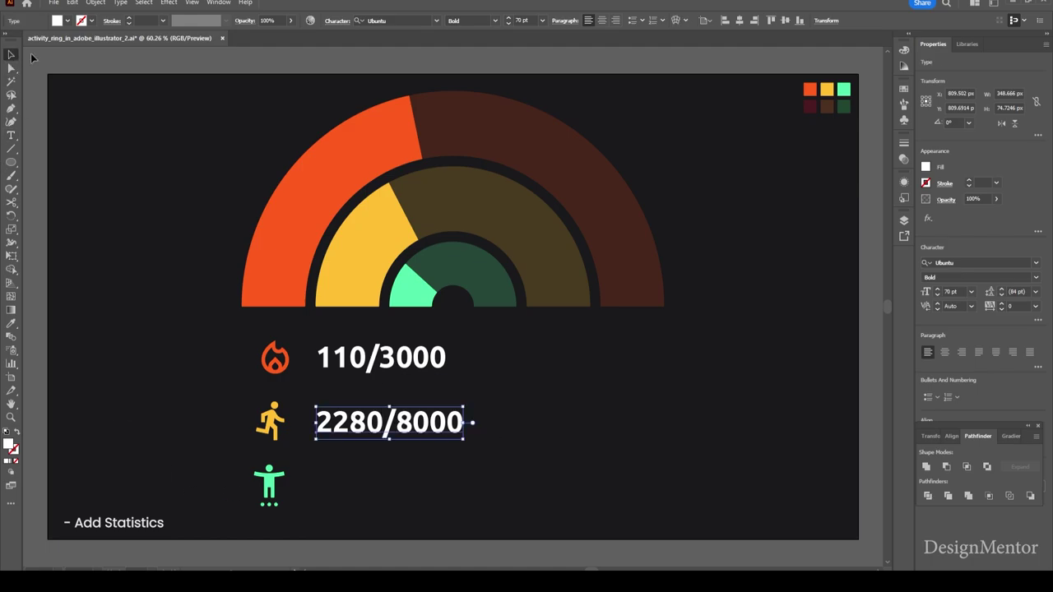
pyautogui.click(498, 377)
pyautogui.click(449, 424)
pyautogui.hotkey('alt', 'shift', 'Down')
pyautogui.hotkey('shift', 'Down')
pyautogui.hotkey('shift', 'Down')
pyautogui.hotkey('shift', 'Down')
pyautogui.hotkey('shift', 'Down')
pyautogui.hotkey('shift', 'Down')
pyautogui.hotkey('shift', 'Down')
pyautogui.hotkey('shift', 'Down')
pyautogui.hotkey('shift', 'Down')
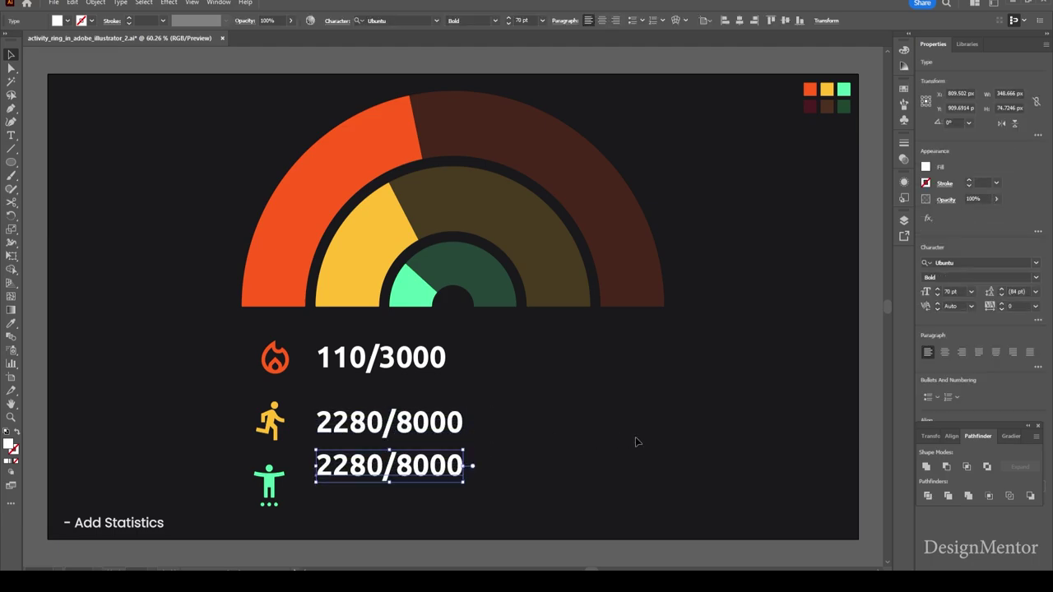
pyautogui.hotkey('shift', 'Down')
pyautogui.hotkey('shift', 'Down')
pyautogui.hotkey('shift', 'Down')
pyautogui.hotkey('shift', 'Down')
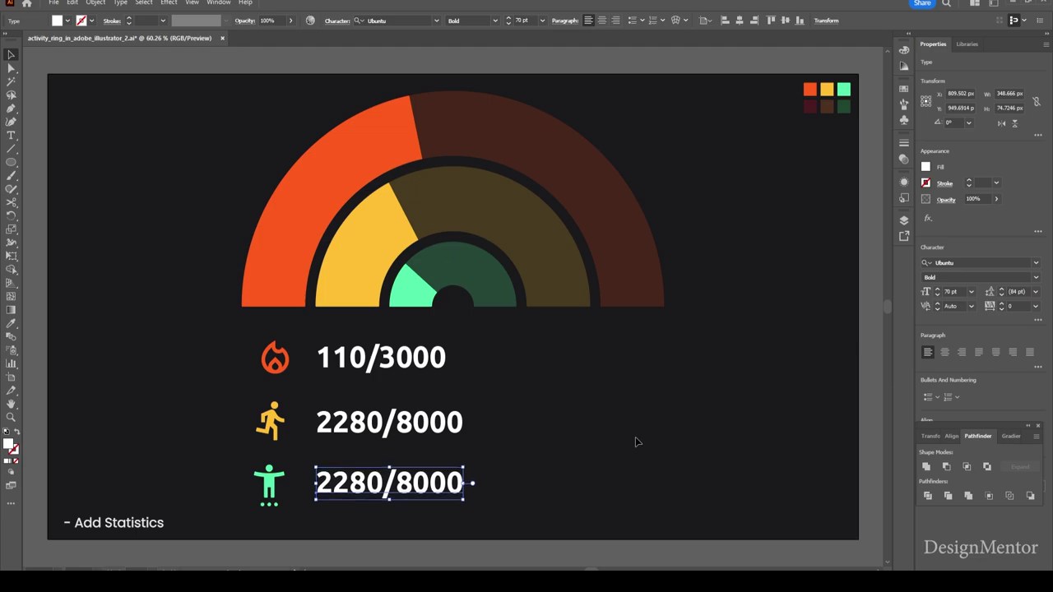
pyautogui.hotkey('shift', 'Down')
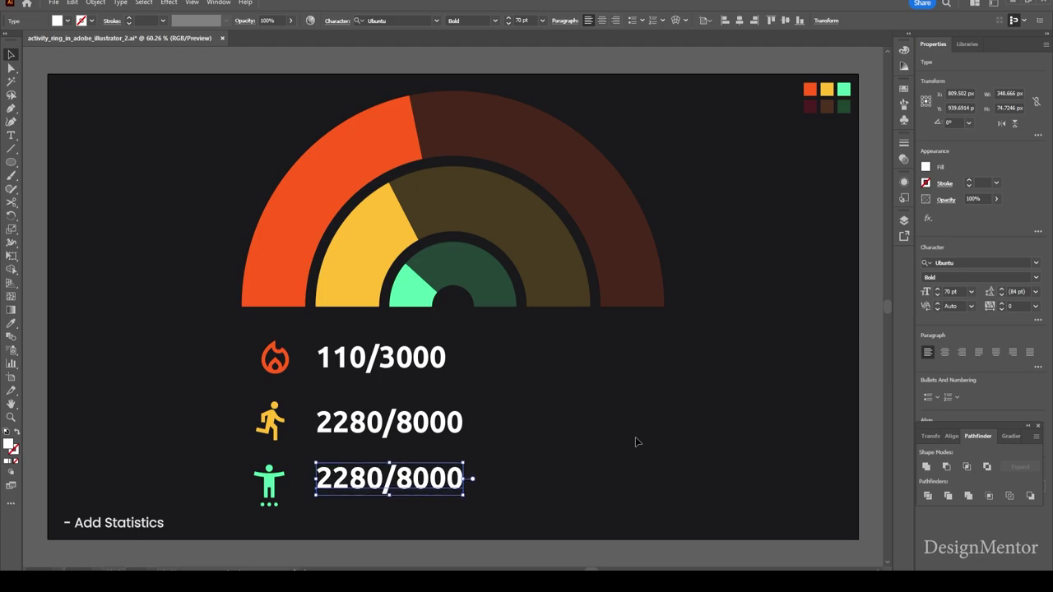
pyautogui.hotkey('shift', 'Up')
# - Edit the third stat line's numbers to read 4/12
pyautogui.doubleClick(428, 481)
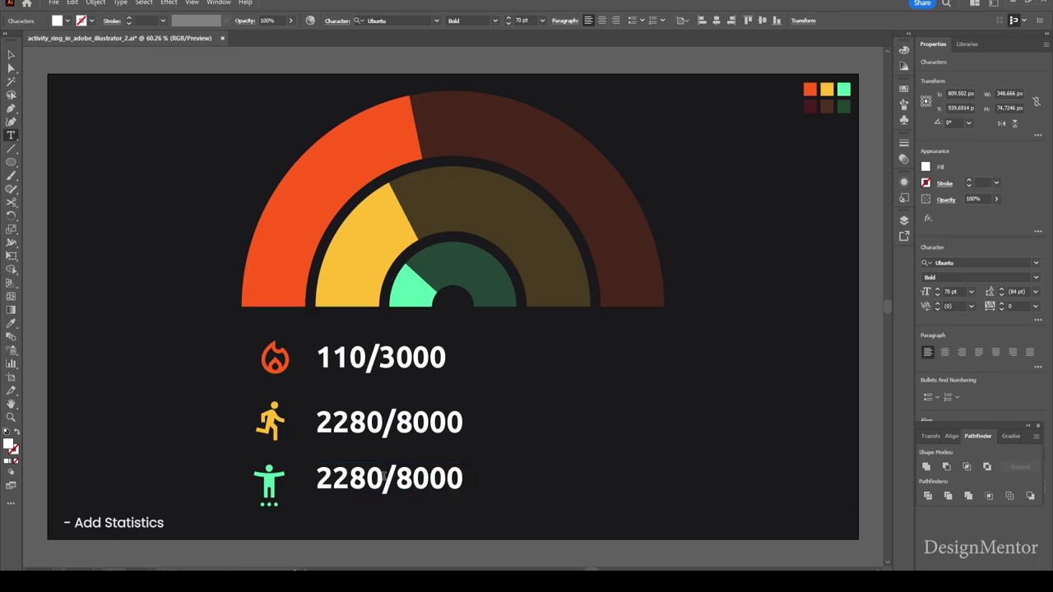
pyautogui.hotkey('shift', 'Home')
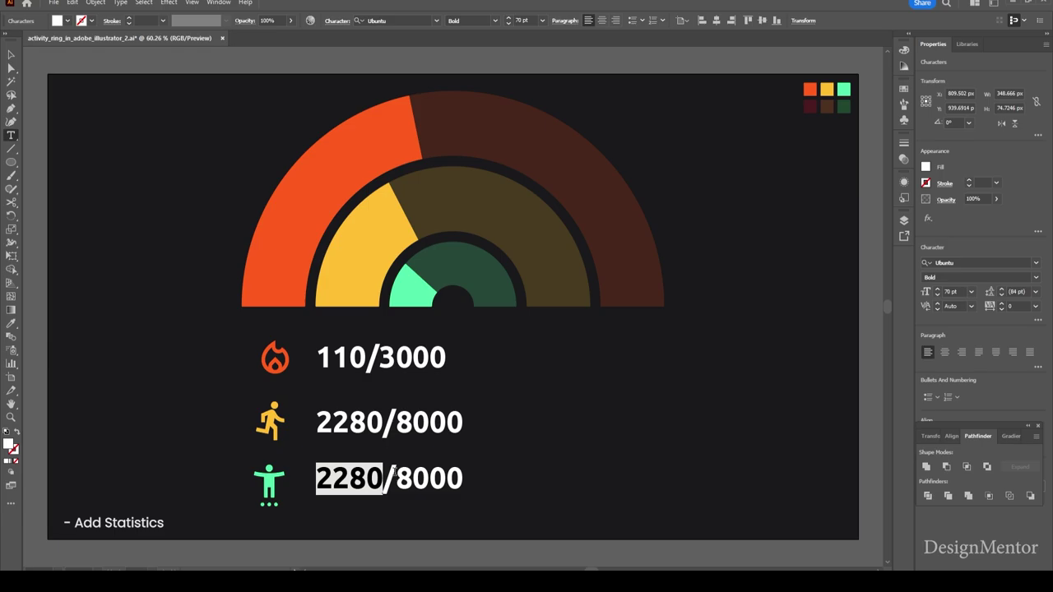
pyautogui.write('4')
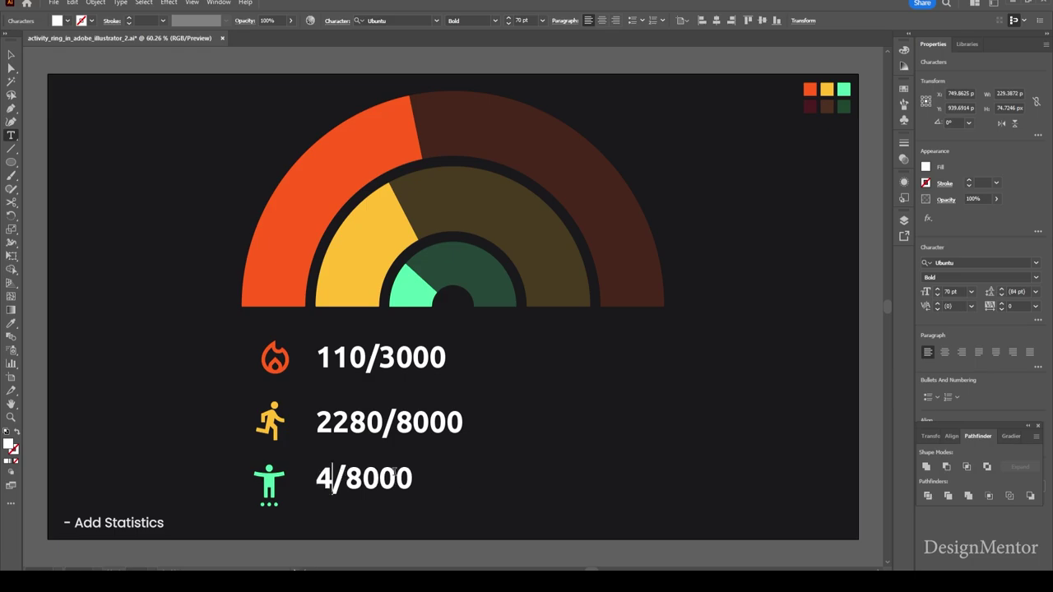
pyautogui.press('Right')
pyautogui.hotkey('shift', 'End')
pyautogui.write('12')
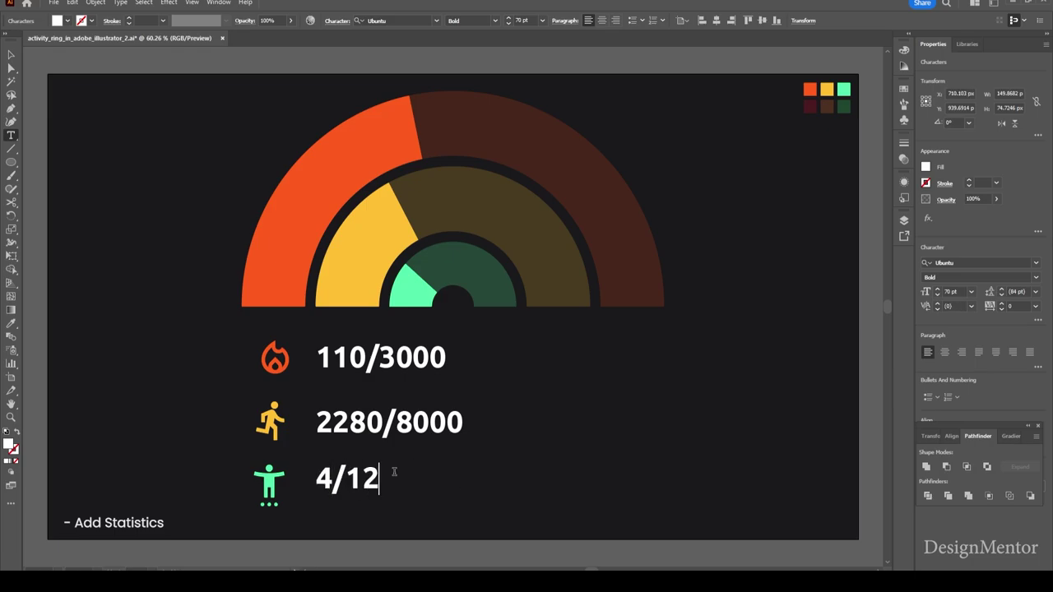
pyautogui.press('Escape')
pyautogui.click(208, 194)
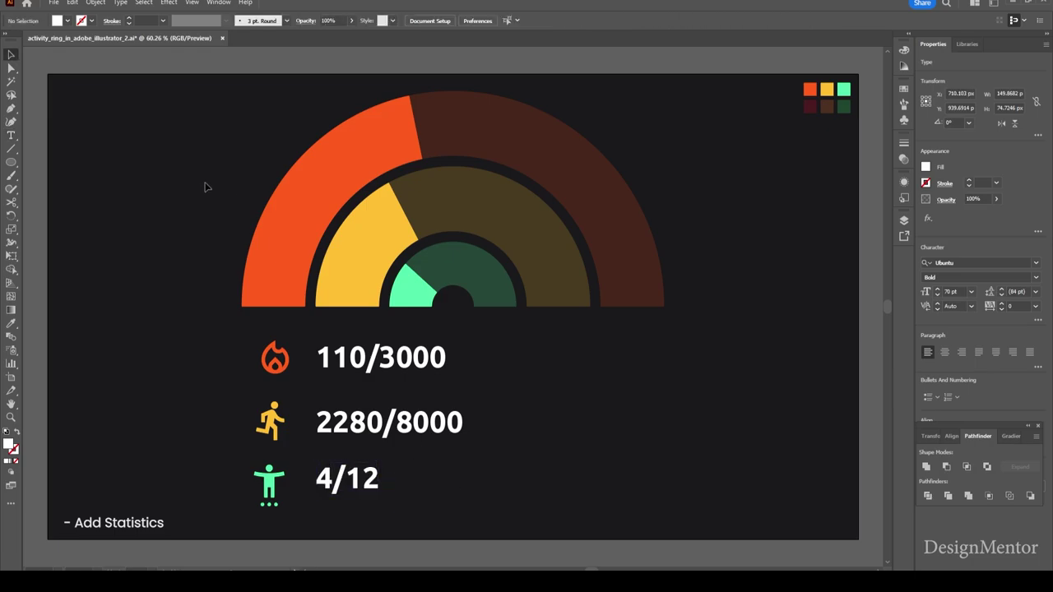
# - Convert the 110/3000, 2280/8000 and 4/12 texts to outlines
pyautogui.click(405, 355)
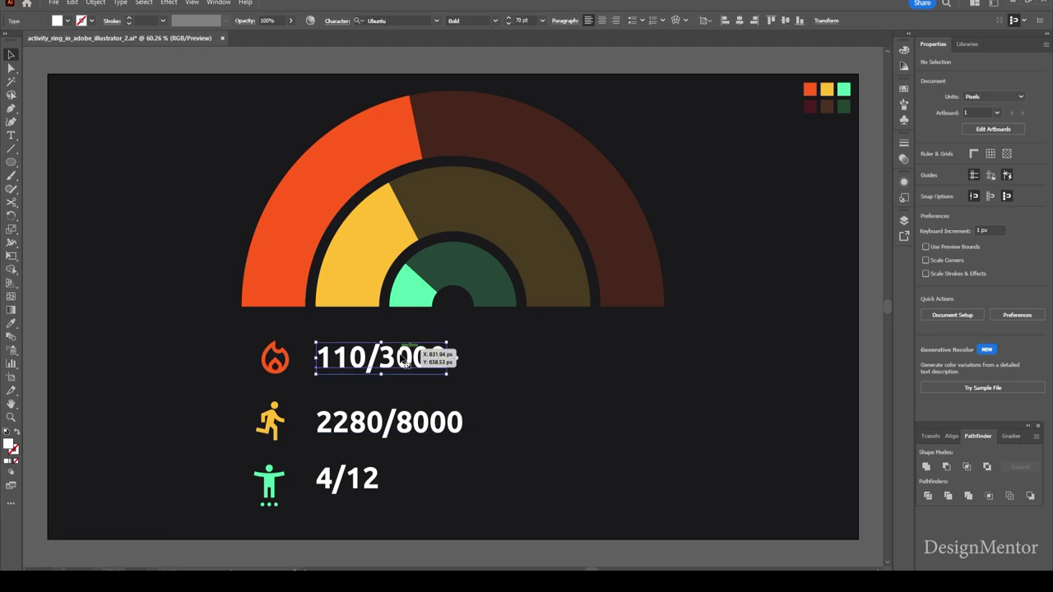
pyautogui.click(455, 424)
pyautogui.click(406, 361)
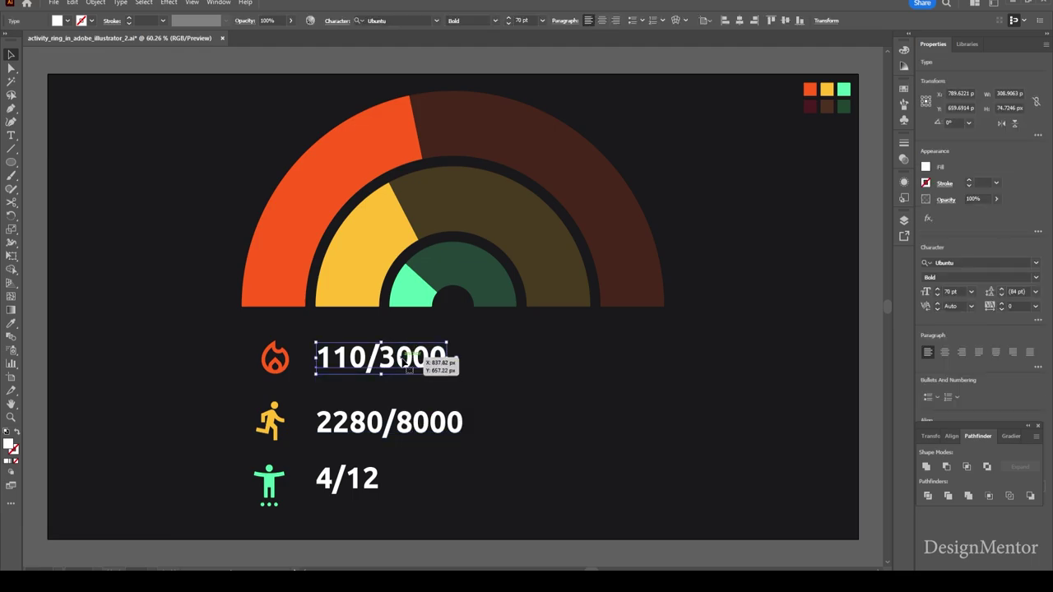
pyautogui.rightClick(404, 362)
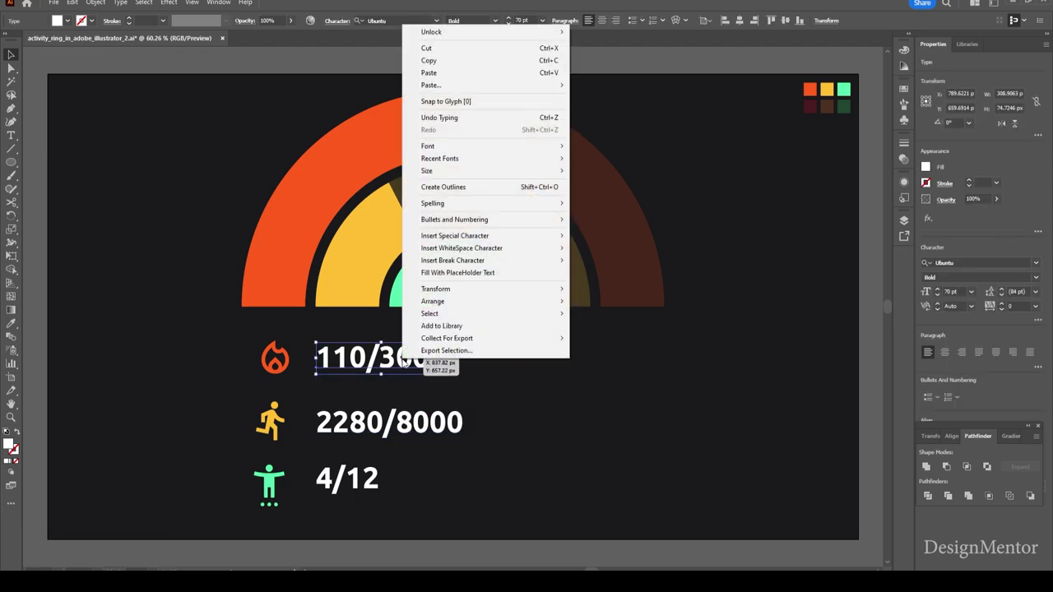
pyautogui.click(403, 430)
pyautogui.keyDown('shift'); pyautogui.click(448, 424); pyautogui.keyUp('shift')
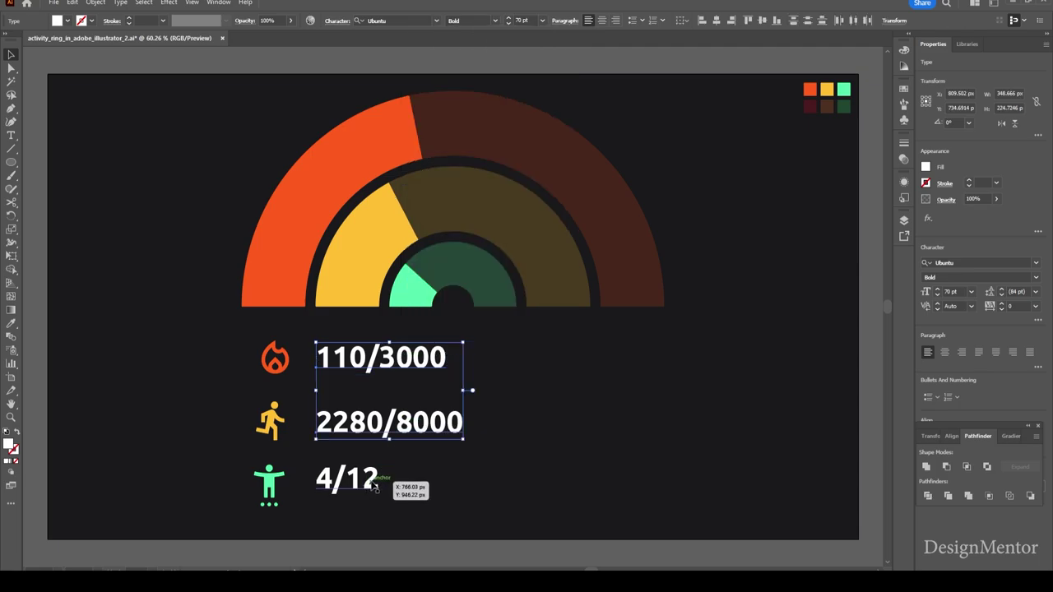
pyautogui.keyDown('shift'); pyautogui.click(377, 487); pyautogui.keyUp('shift')
pyautogui.rightClick(375, 487)
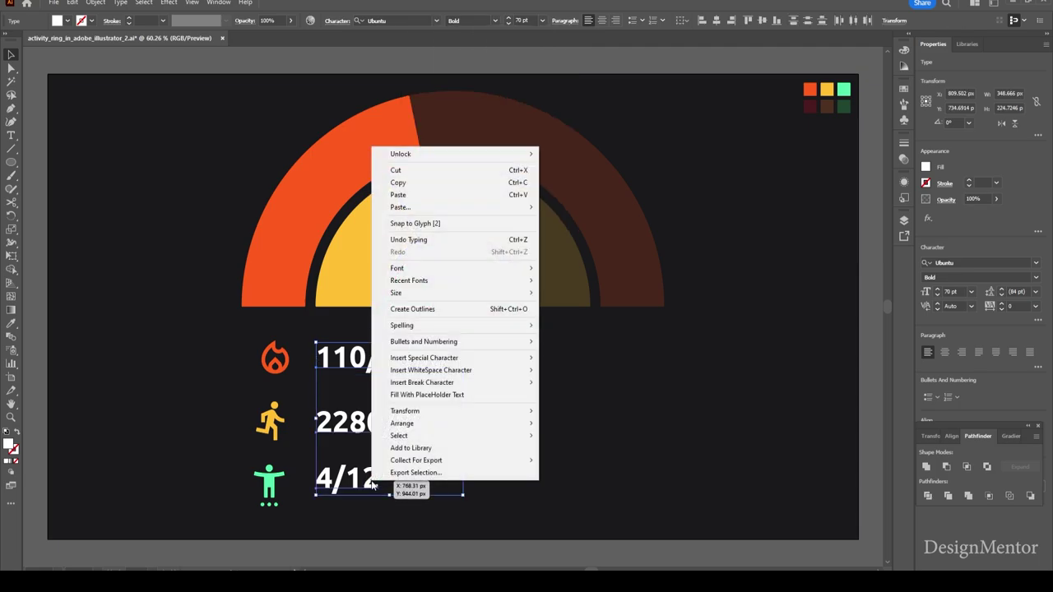
pyautogui.click(413, 309)
pyautogui.click(498, 421)
# - Nudge the outlined 2280/8000 row up two steps for even spacing
pyautogui.click(404, 362)
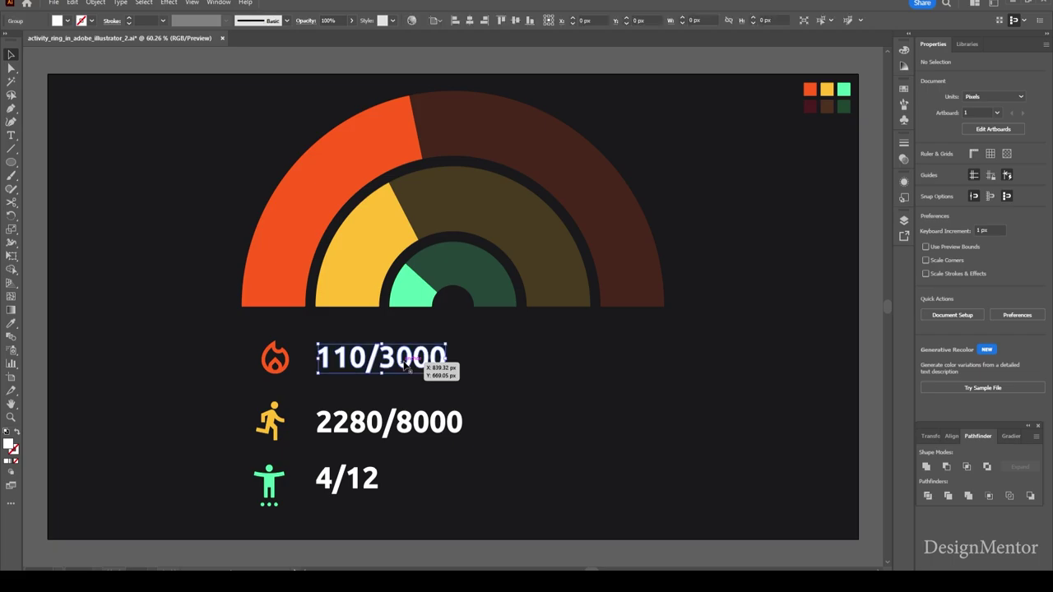
pyautogui.click(418, 425)
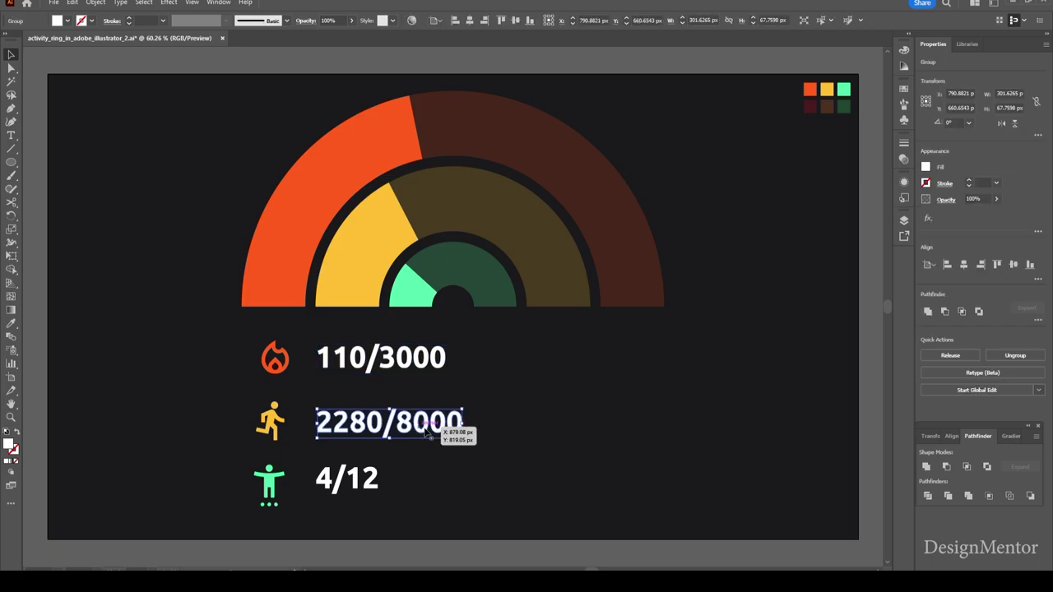
pyautogui.press('Up')
pyautogui.press('Up')
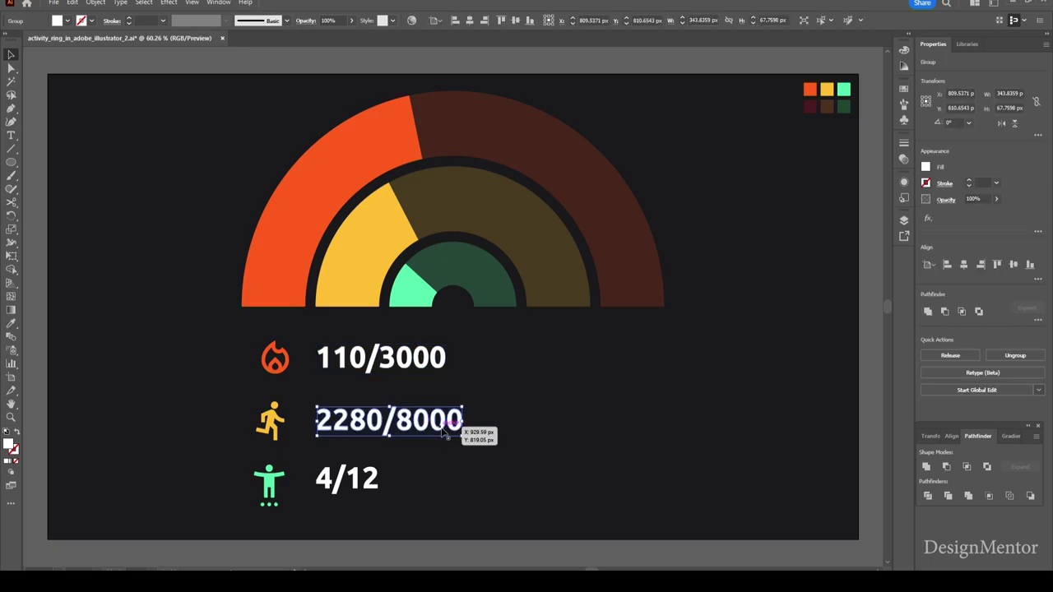
pyautogui.press('Up')
pyautogui.press('Up')
pyautogui.click(555, 462)
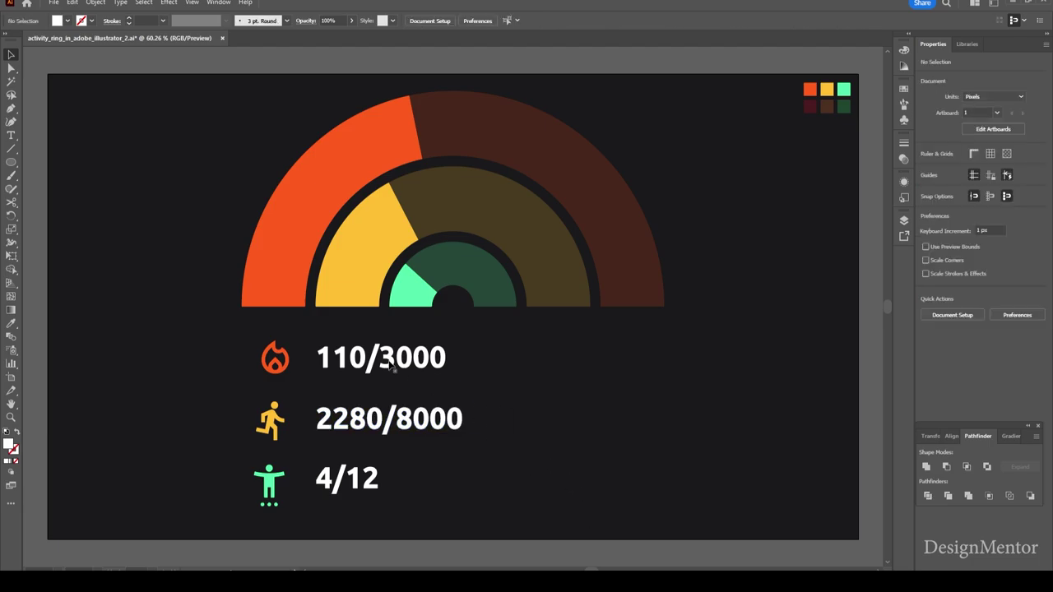
pyautogui.click(410, 362)
pyautogui.keyDown('shift'); pyautogui.click(405, 424); pyautogui.keyUp('shift')
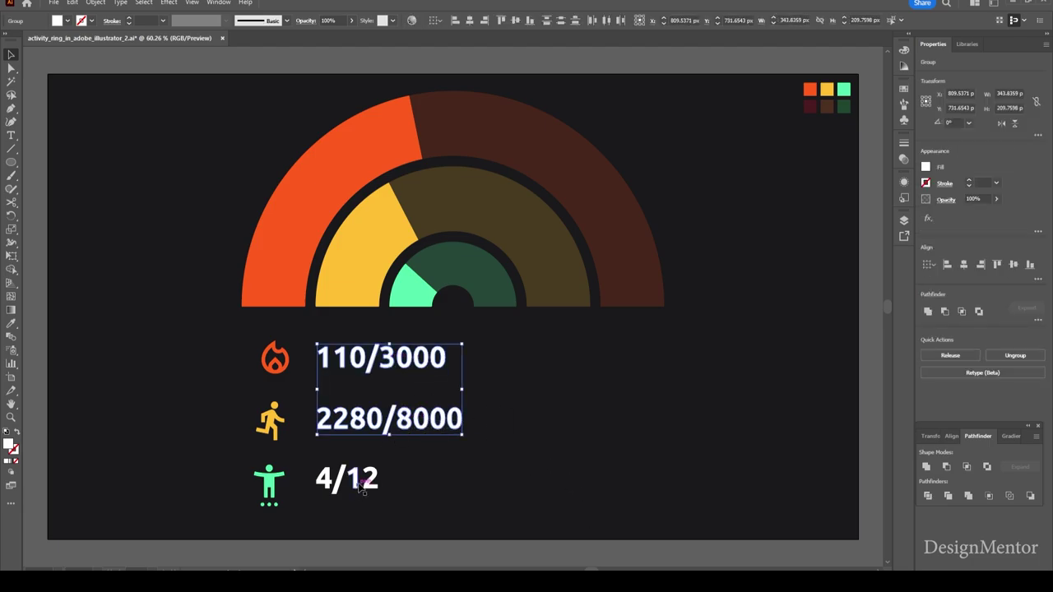
pyautogui.click(475, 486)
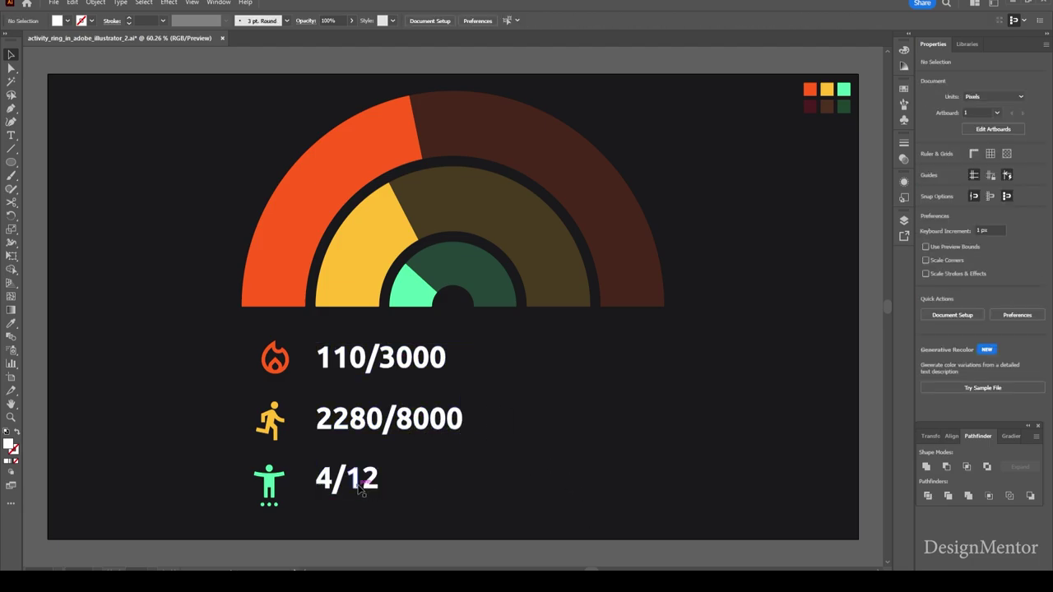
pyautogui.click(363, 486)
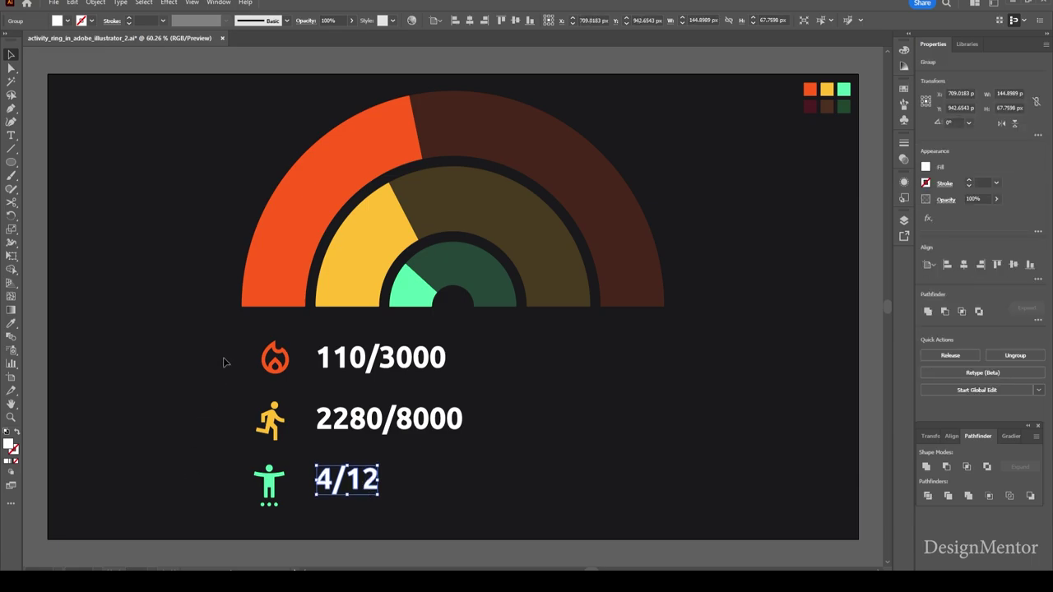
# - Marquee-select all icons and stat numbers and shift them right until centred under the gauge
pyautogui.moveTo(225, 345); pyautogui.dragTo(461, 514)
pyautogui.hotkey('shift', 'Right')
pyautogui.hotkey('shift', 'Right')
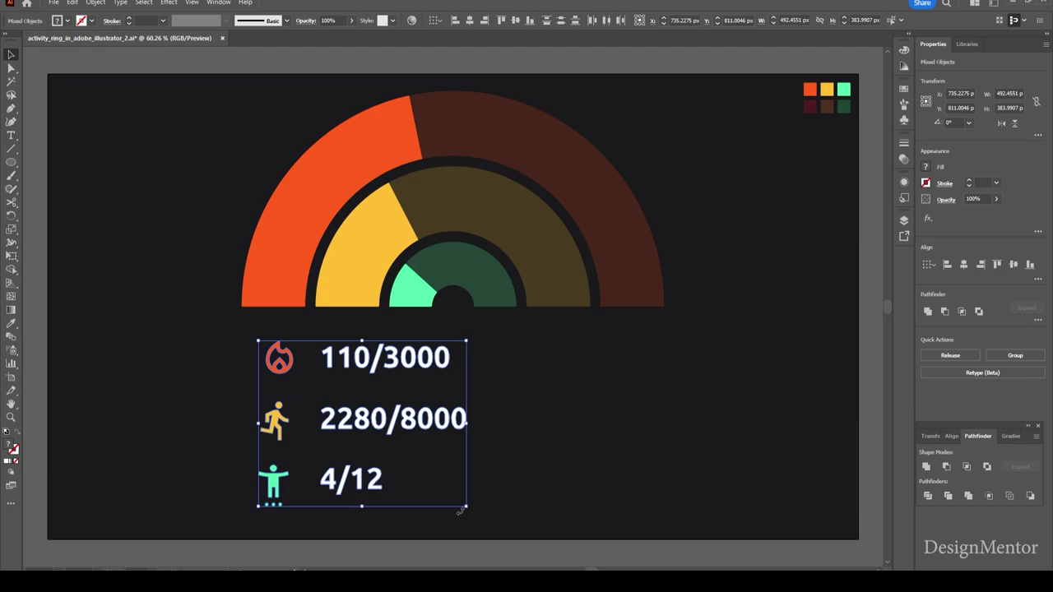
pyautogui.hotkey('shift', 'Right')
pyautogui.hotkey('shift', 'Right')
pyautogui.hotkey('shift', 'Right')
pyautogui.hotkey('shift', 'Right')
pyautogui.hotkey('shift', 'Right')
pyautogui.hotkey('shift', 'Right')
pyautogui.hotkey('shift', 'Right')
pyautogui.hotkey('shift', 'Right')
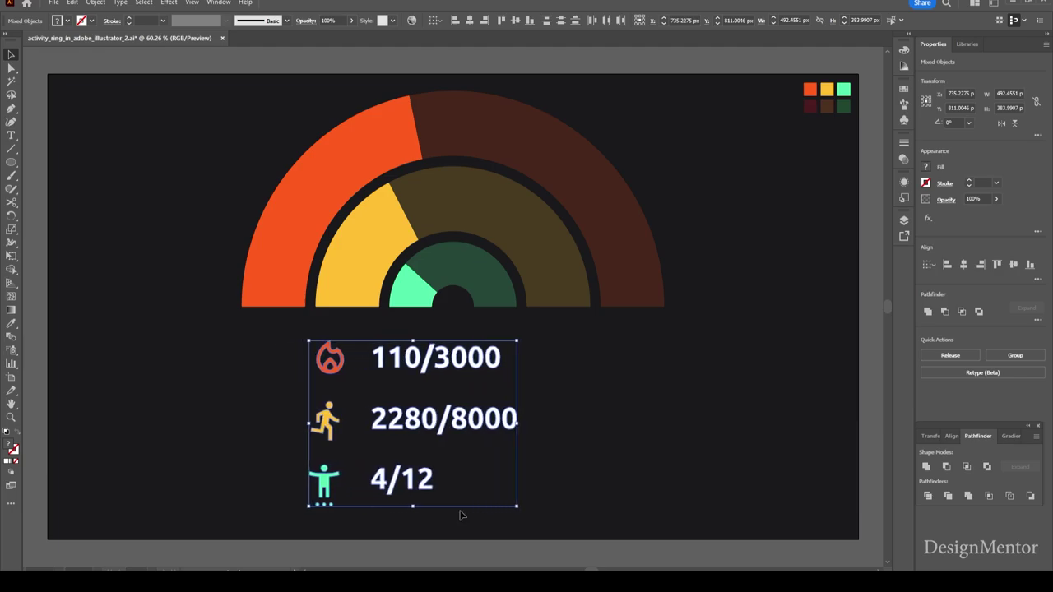
pyautogui.hotkey('shift', 'Right')
pyautogui.hotkey('shift', 'Right')
pyautogui.hotkey('shift', 'Right')
pyautogui.hotkey('shift', 'Right')
pyautogui.hotkey('shift', 'Right')
pyautogui.hotkey('shift', 'Right')
pyautogui.hotkey('shift', 'Right')
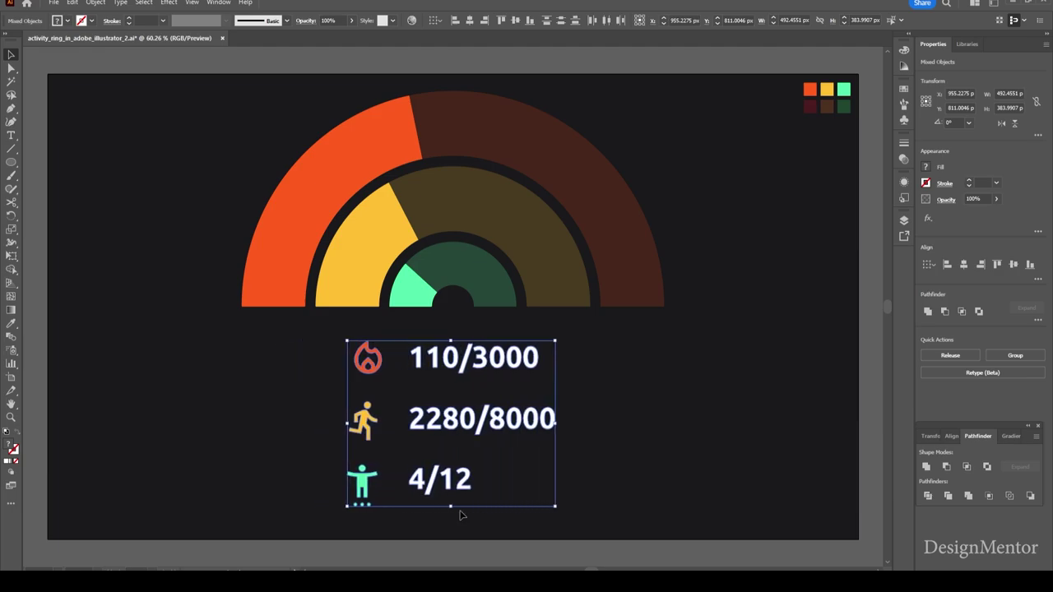
pyautogui.hotkey('shift', 'Right')
pyautogui.hotkey('shift', 'Right')
pyautogui.hotkey('shift', 'Left')
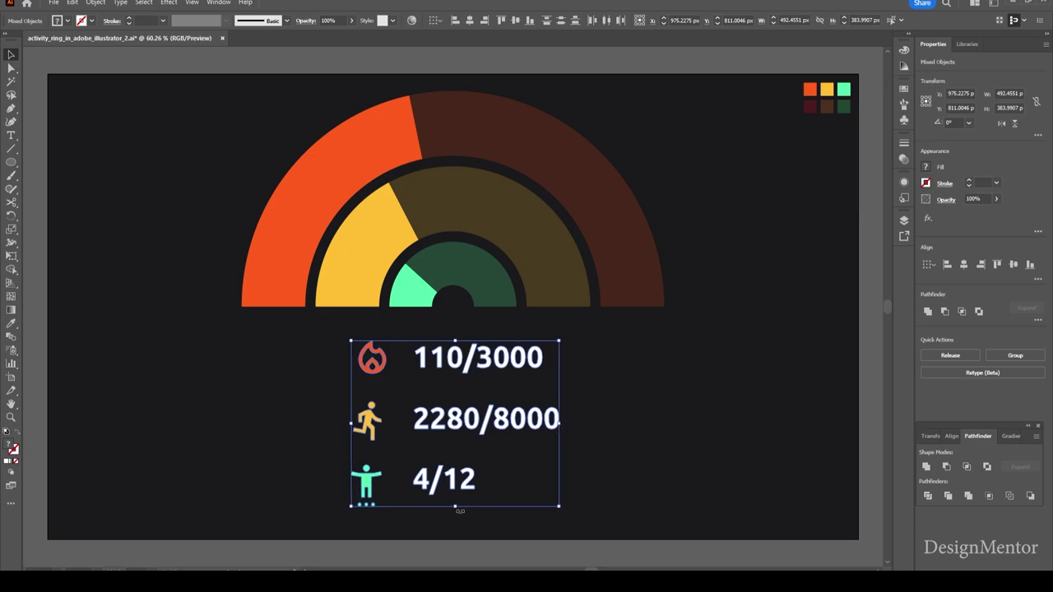
pyautogui.hotkey('shift', 'Left')
pyautogui.hotkey('shift', 'Left')
pyautogui.hotkey('shift', 'Right')
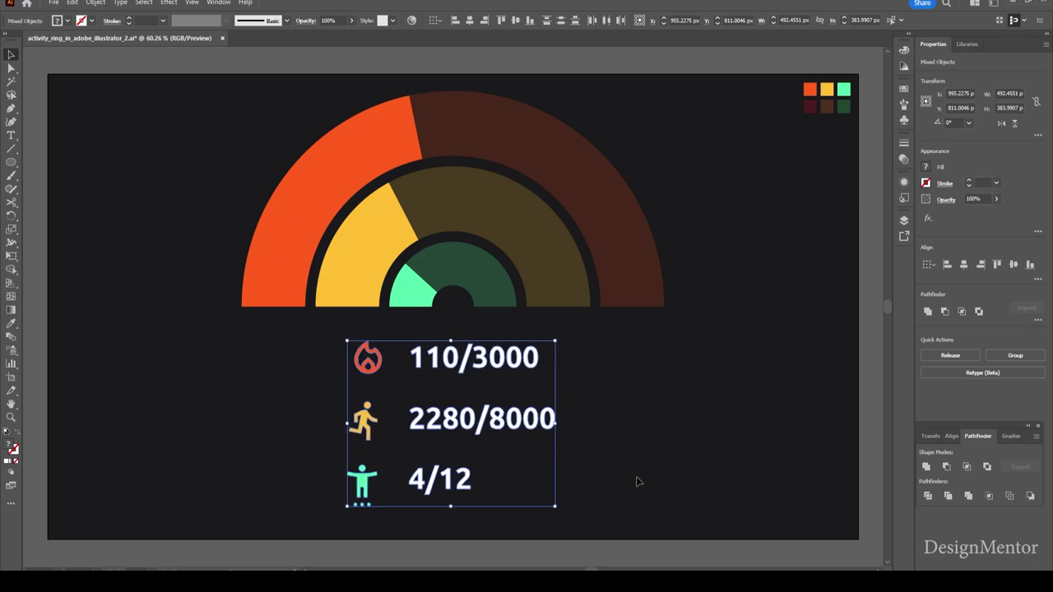
pyautogui.click(639, 473)
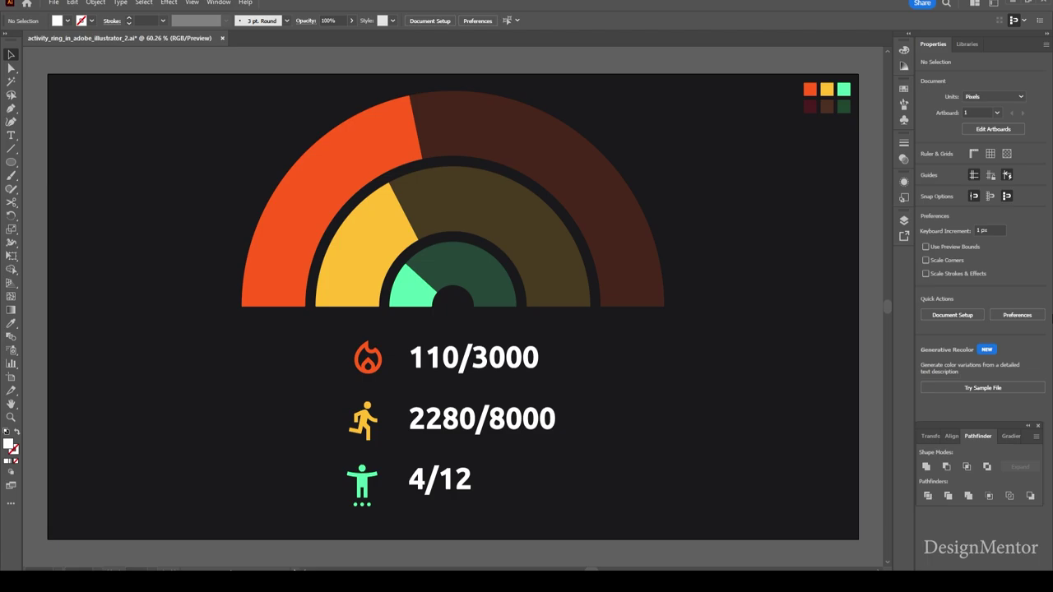
# - Drag the 4/12 and 2280/8000 rows a few pixels lower to even the row spacing
pyautogui.click(427, 486)
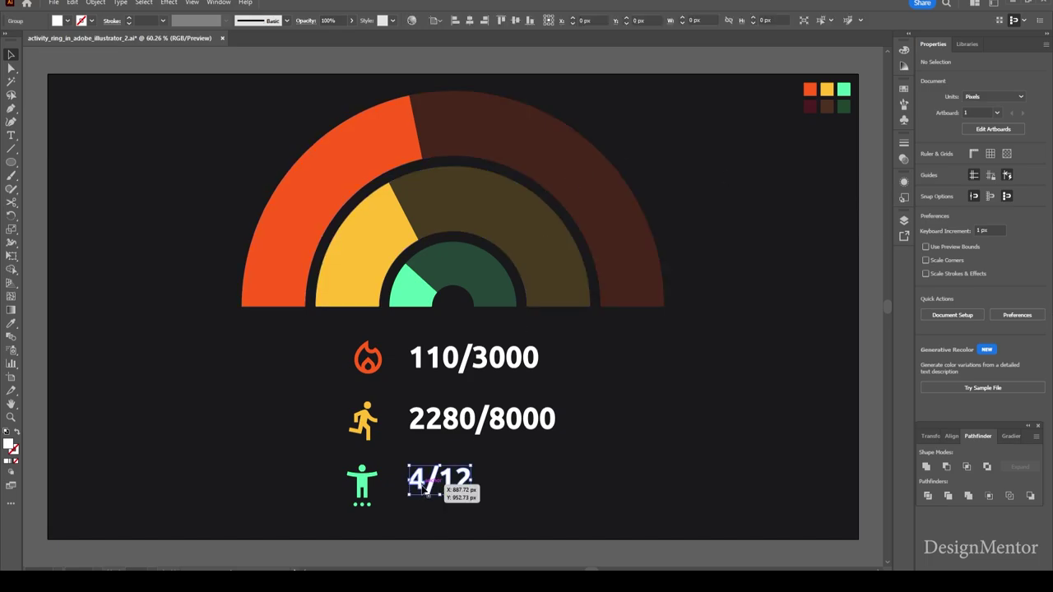
pyautogui.moveTo(426, 486); pyautogui.dragTo(427, 489)
pyautogui.moveTo(511, 421); pyautogui.dragTo(515, 424)
pyautogui.click(576, 438)
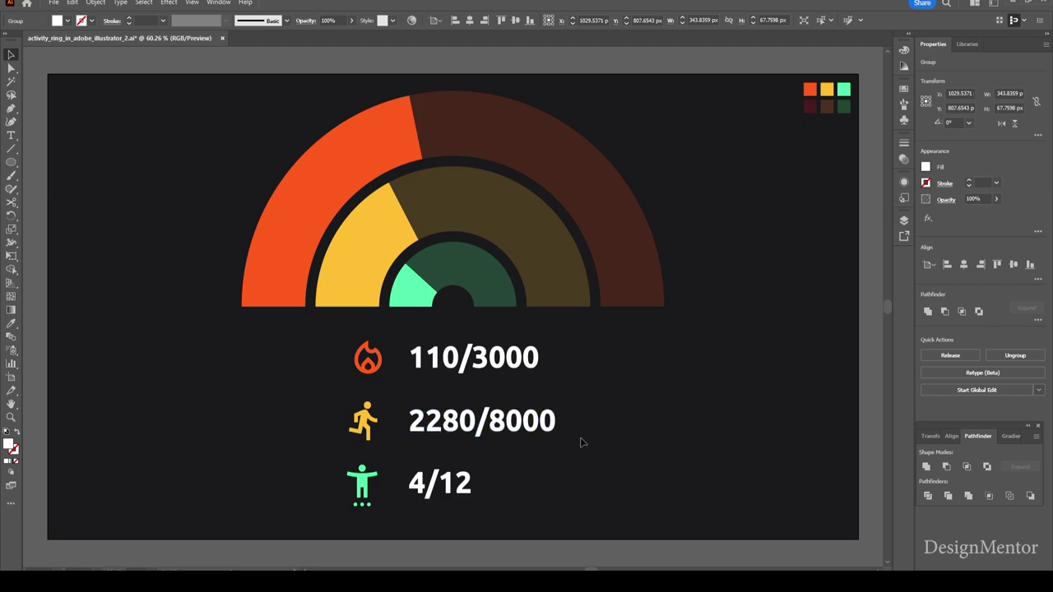